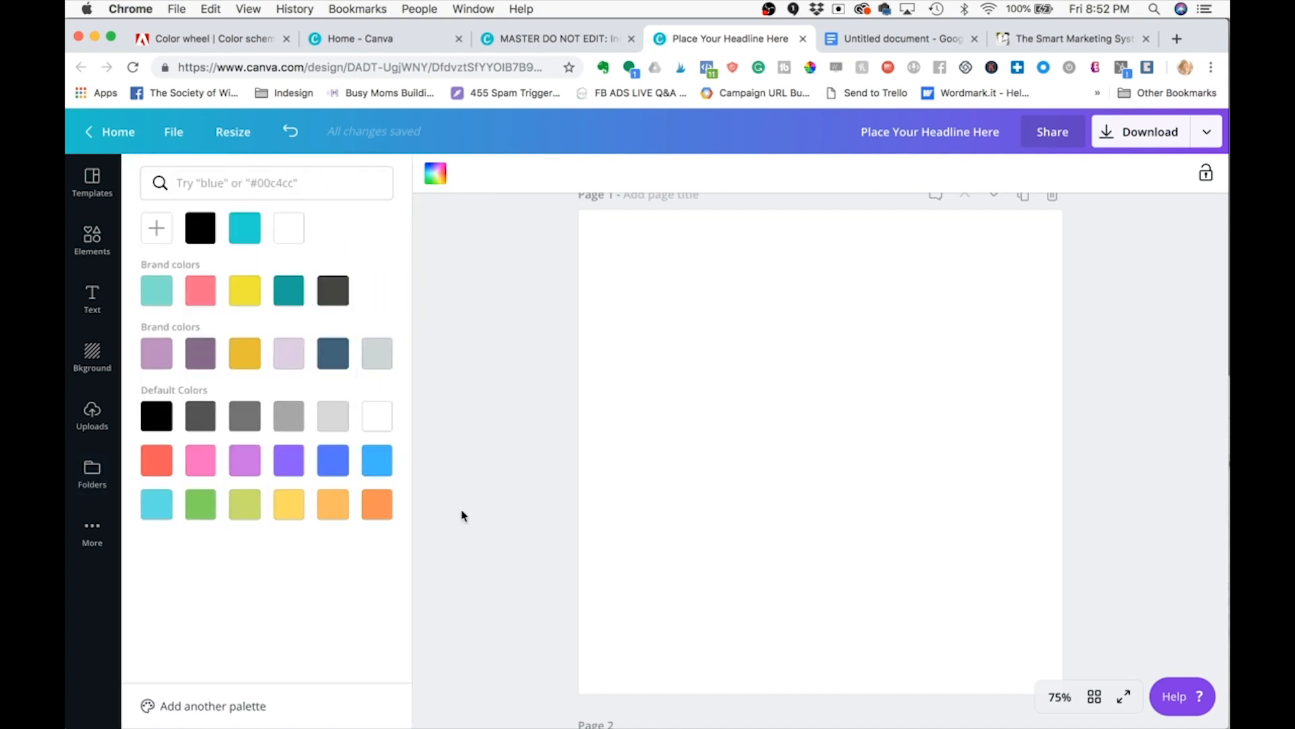
Step: Set the background colour of page 1 to turquoise from the document colours
click(246, 239)
click(533, 389)
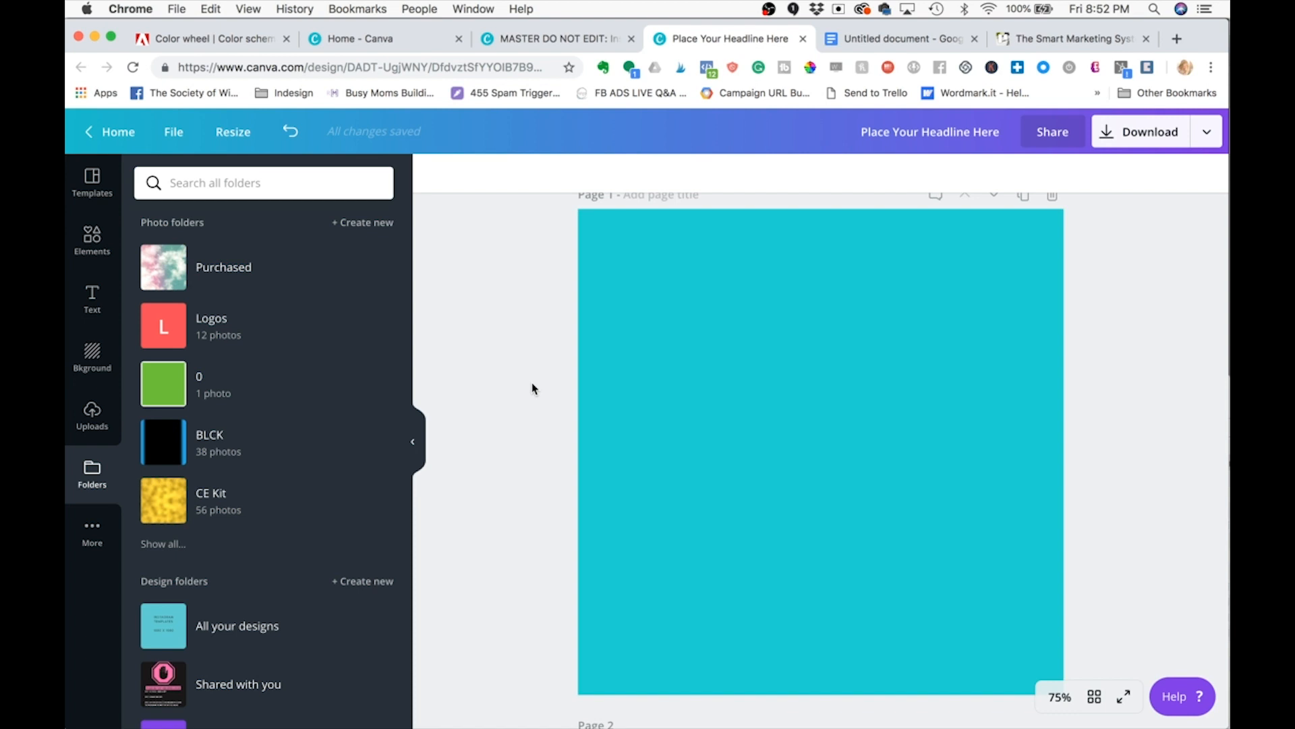
Step: Search the photo elements for "Isolated" and for "Isolated items", and look through the cut-out images offered
click(91, 239)
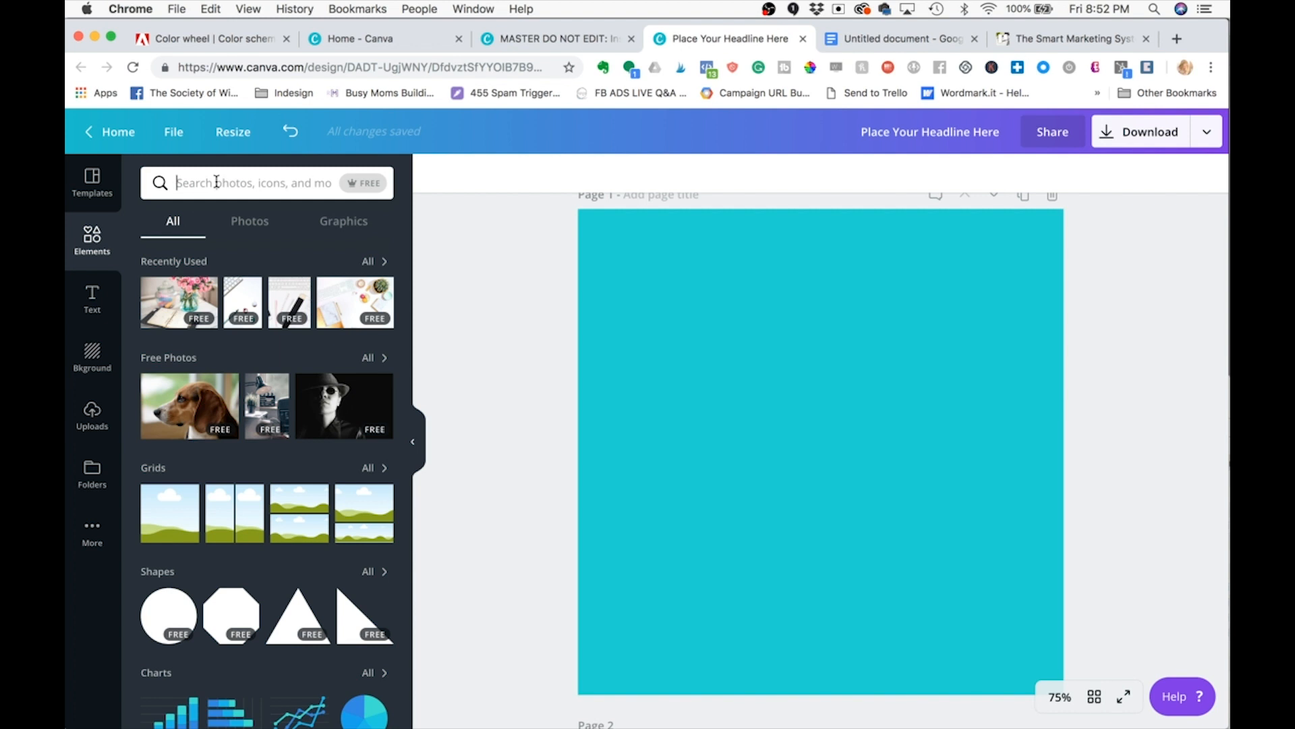
click(179, 183)
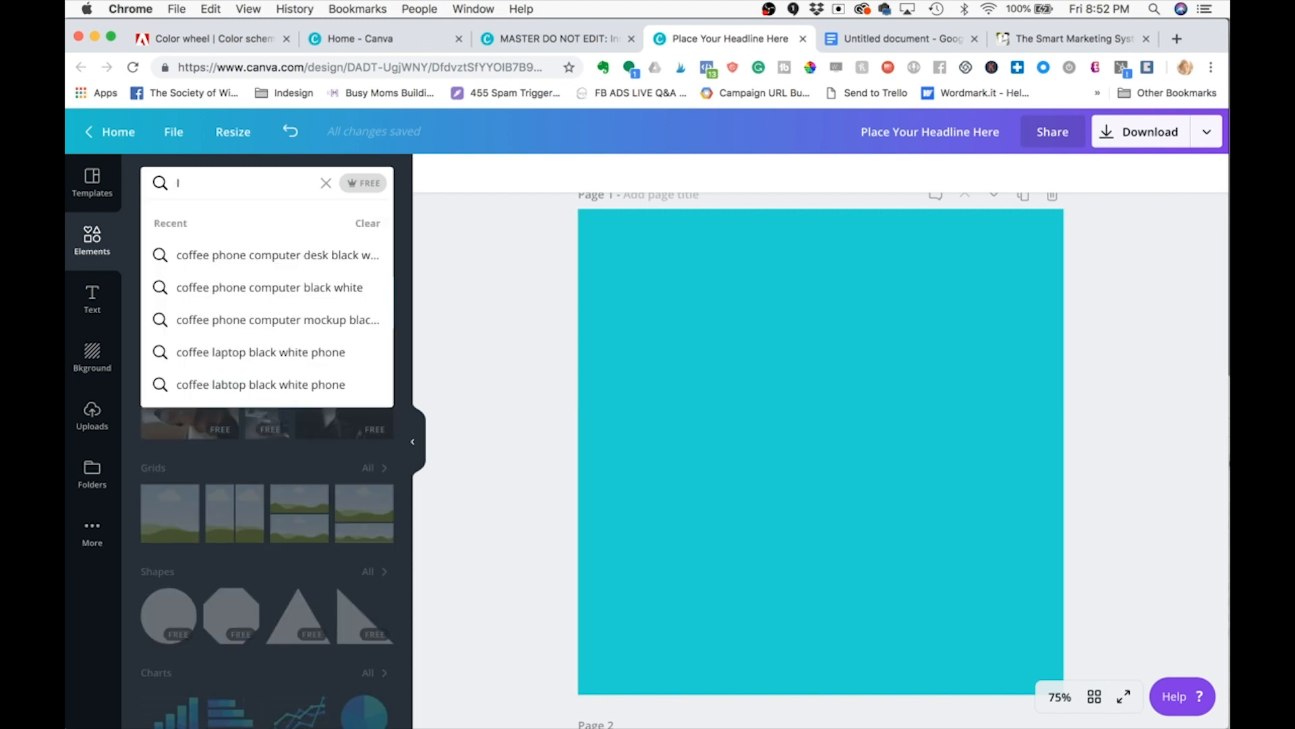
text(Isolated)
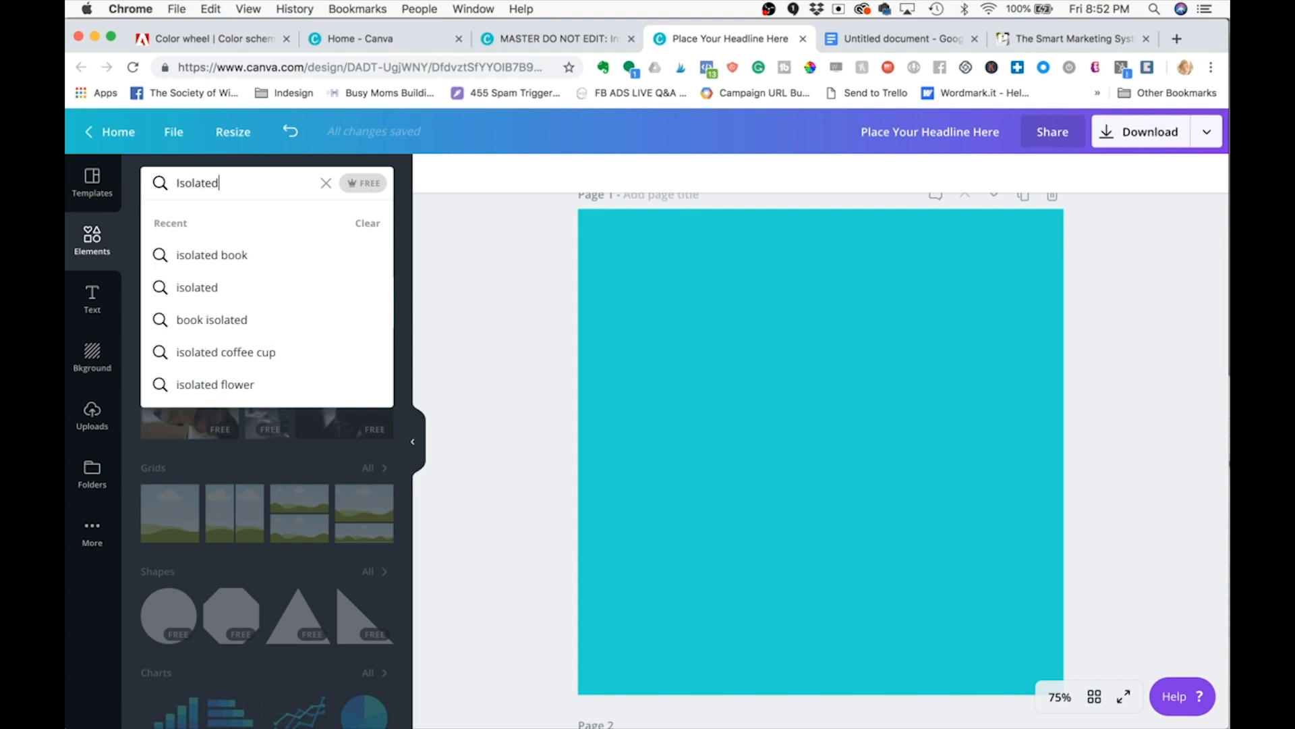
key(Return)
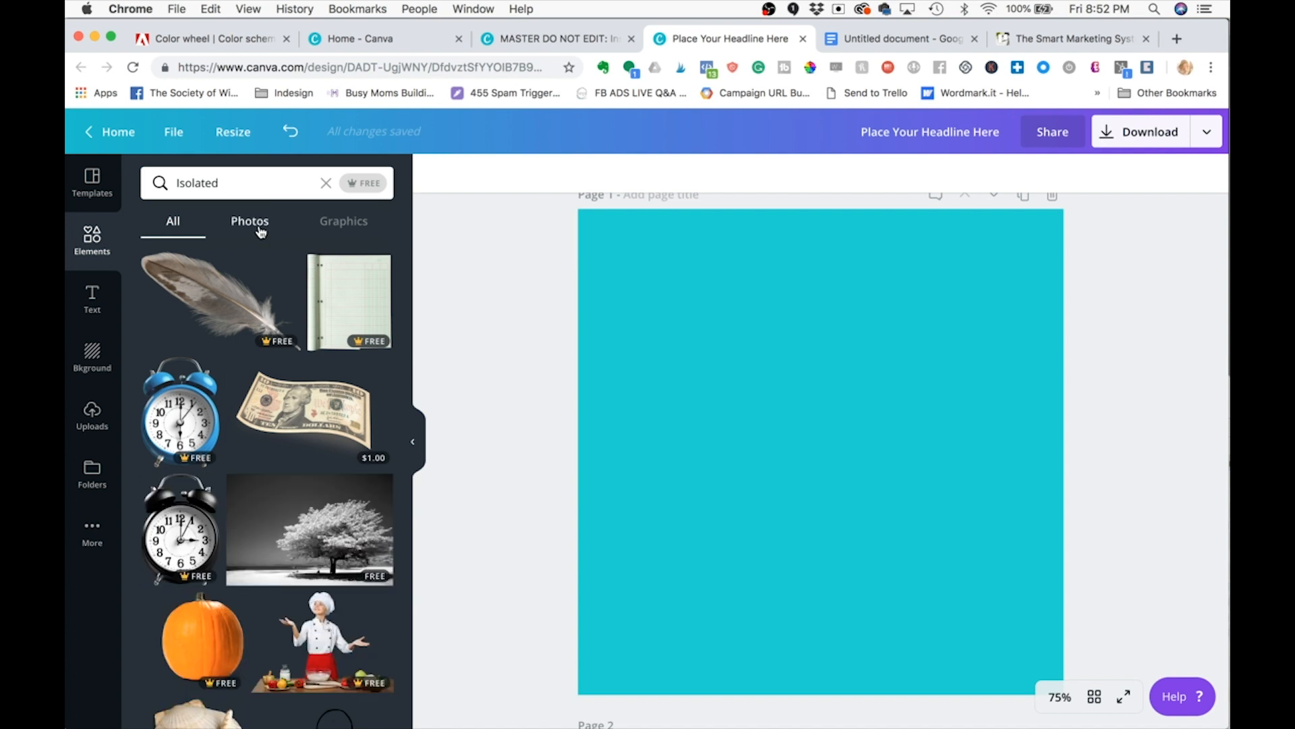
click(259, 229)
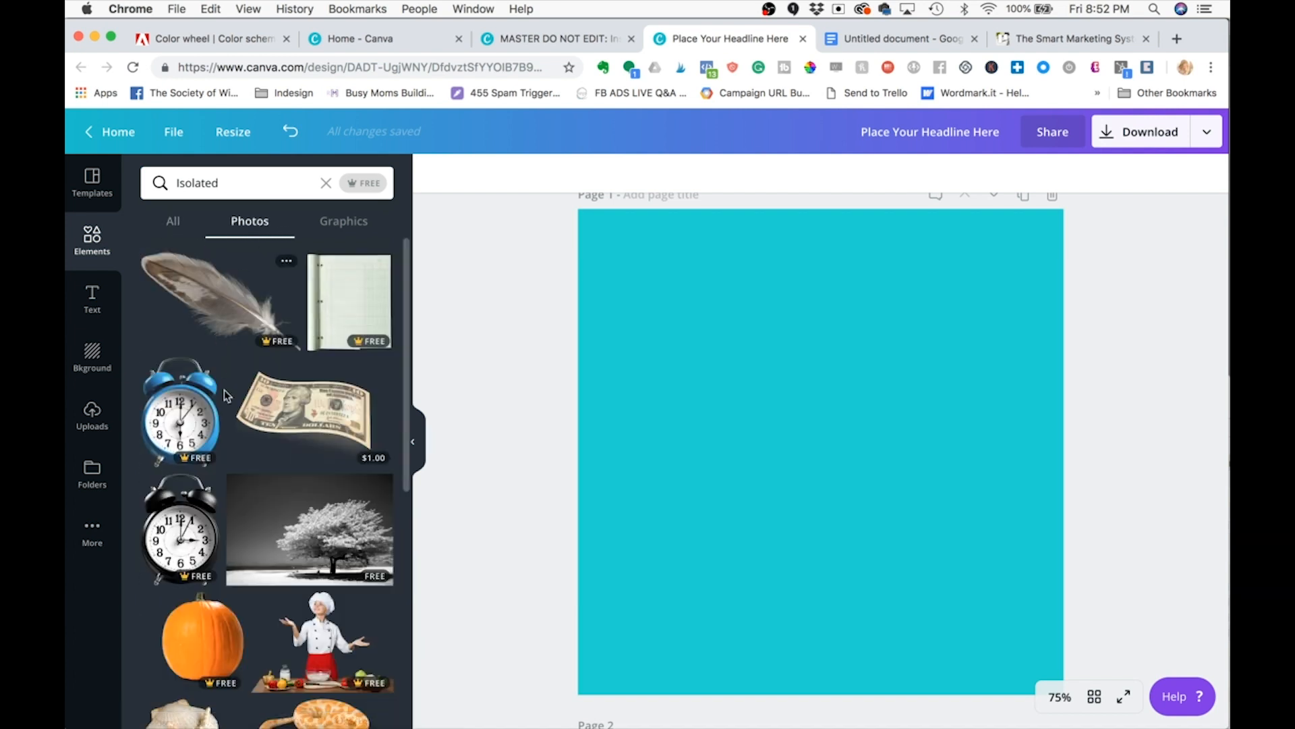
scroll(227, 361, down, 2)
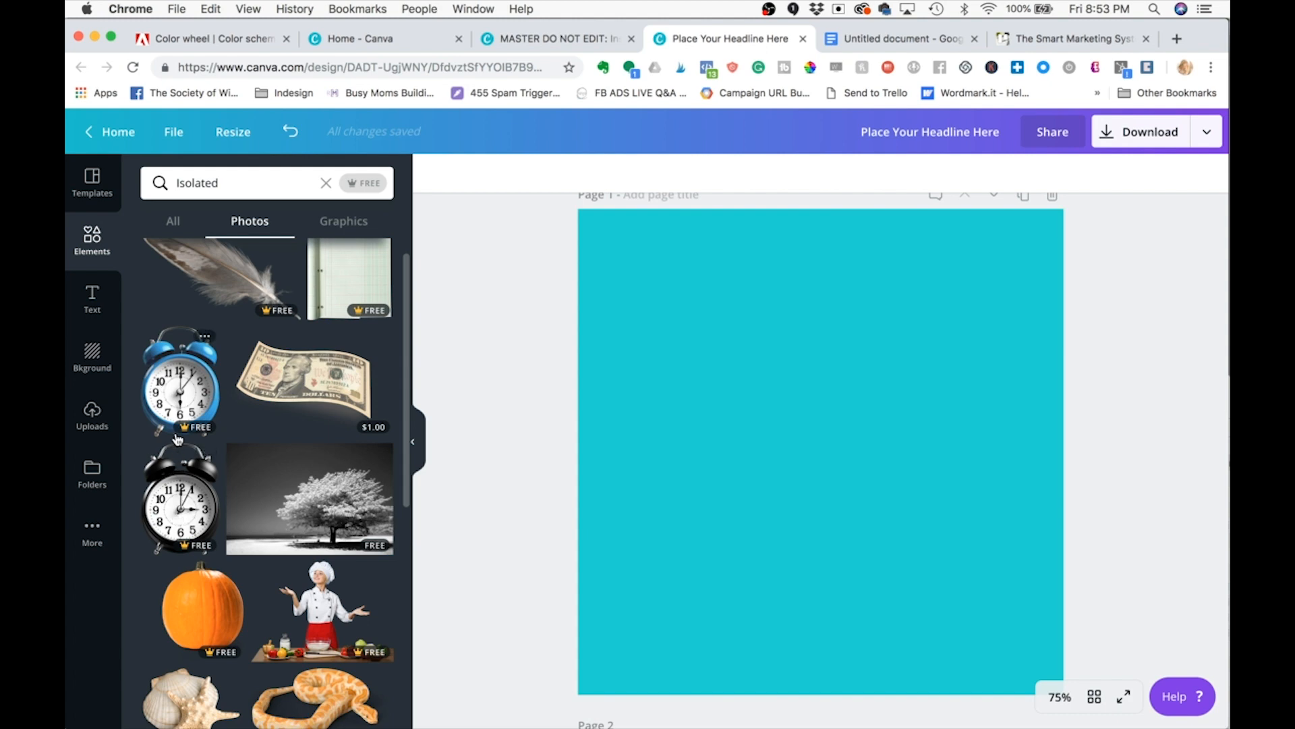
scroll(177, 438, down, 9)
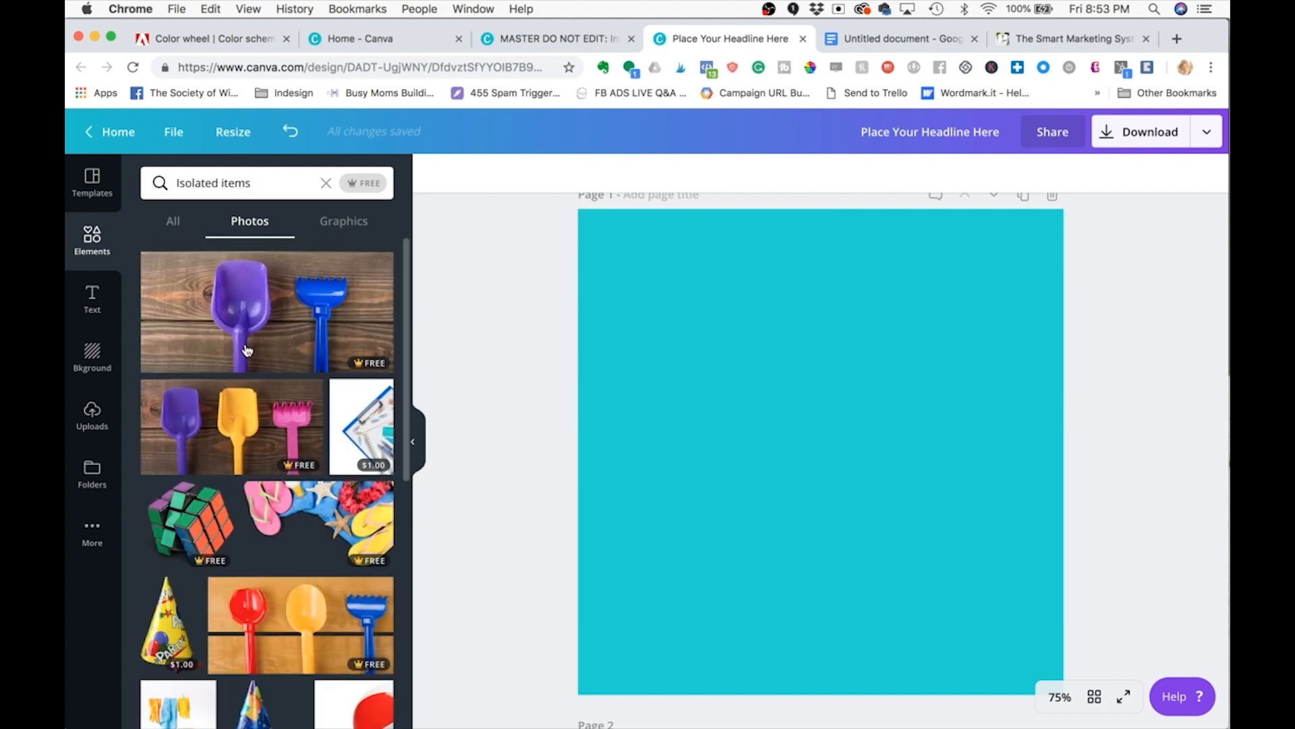
scroll(248, 350, down, 7)
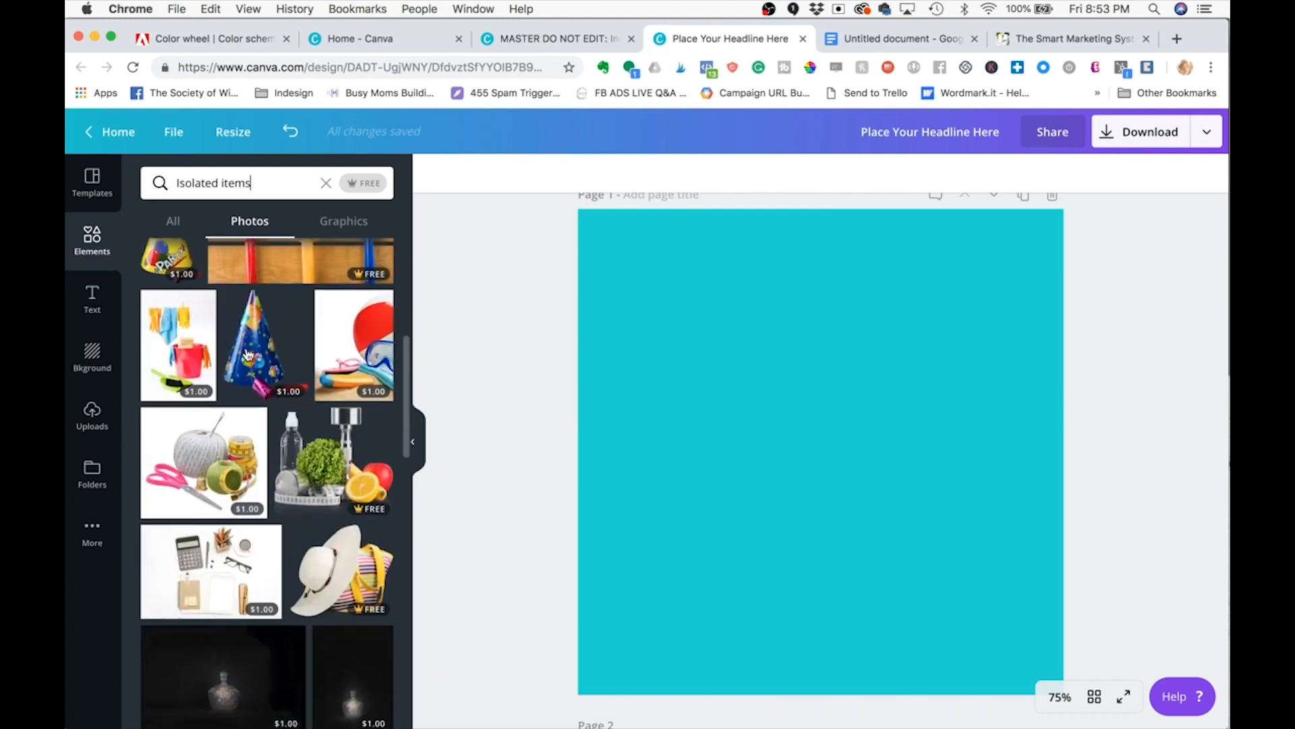
Step: Add the top-view leaf-art latte from an "isolated coffee cup" photo search and shrink it into the page's lower-right corner
double_click(232, 187)
text(cof)
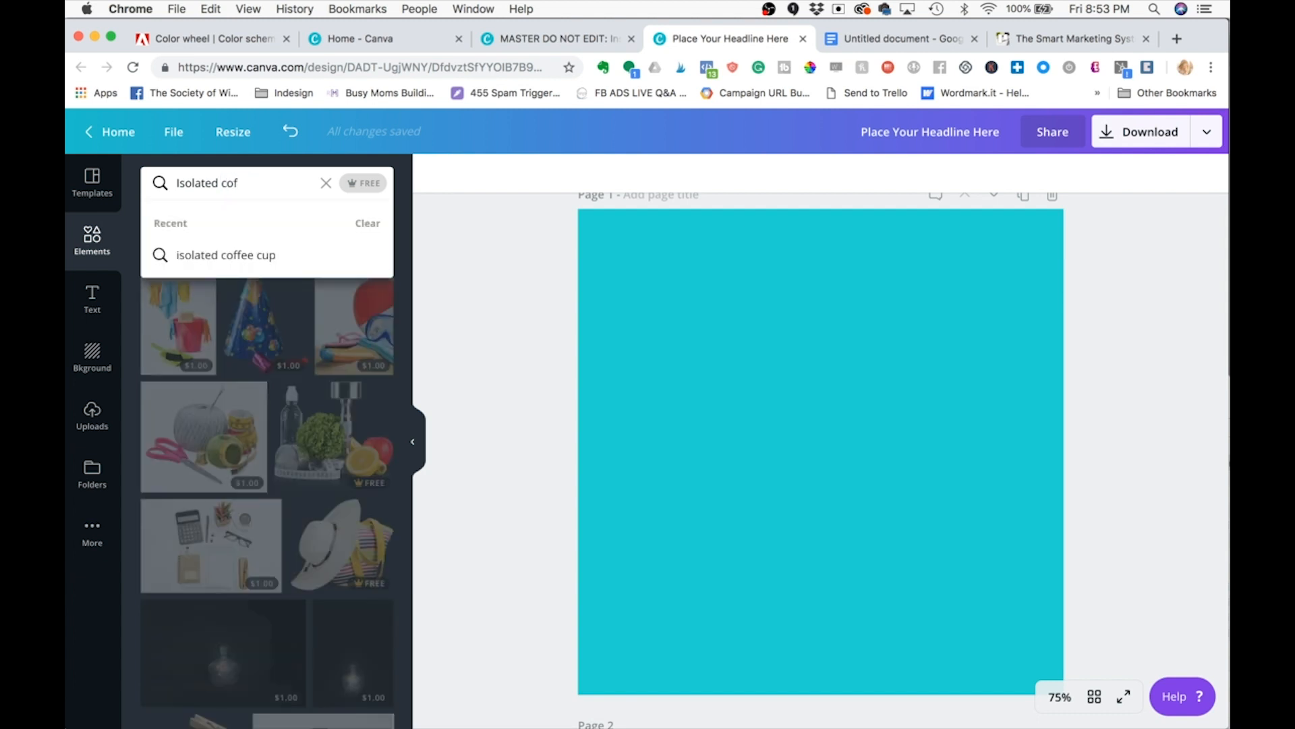
click(217, 254)
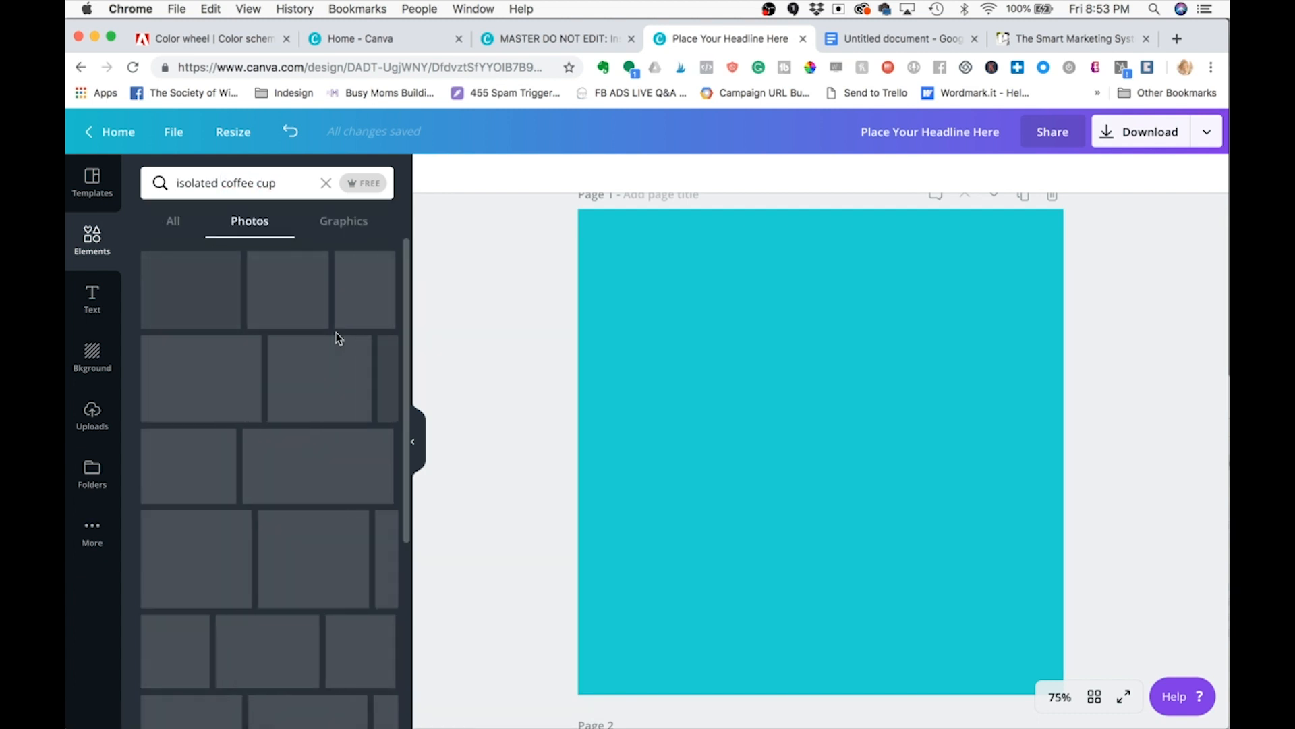
scroll(268, 403, down, 8)
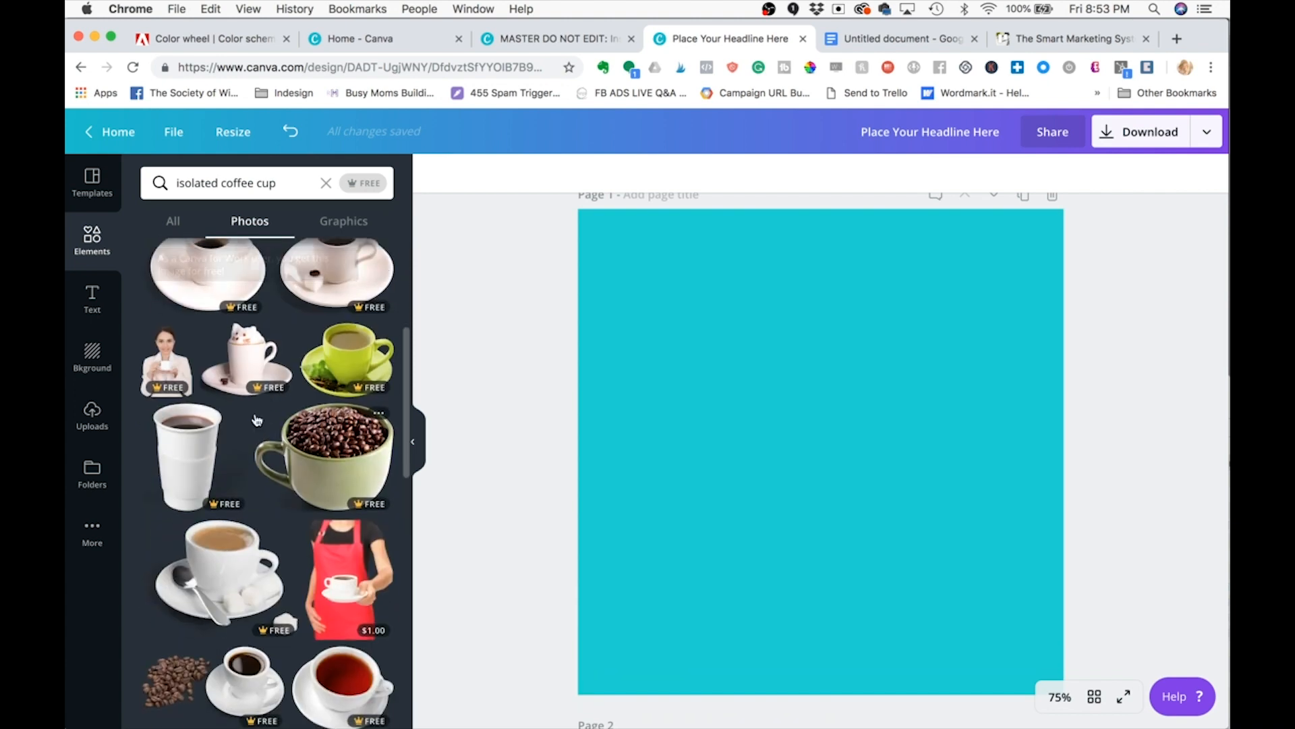
scroll(256, 420, down, 10)
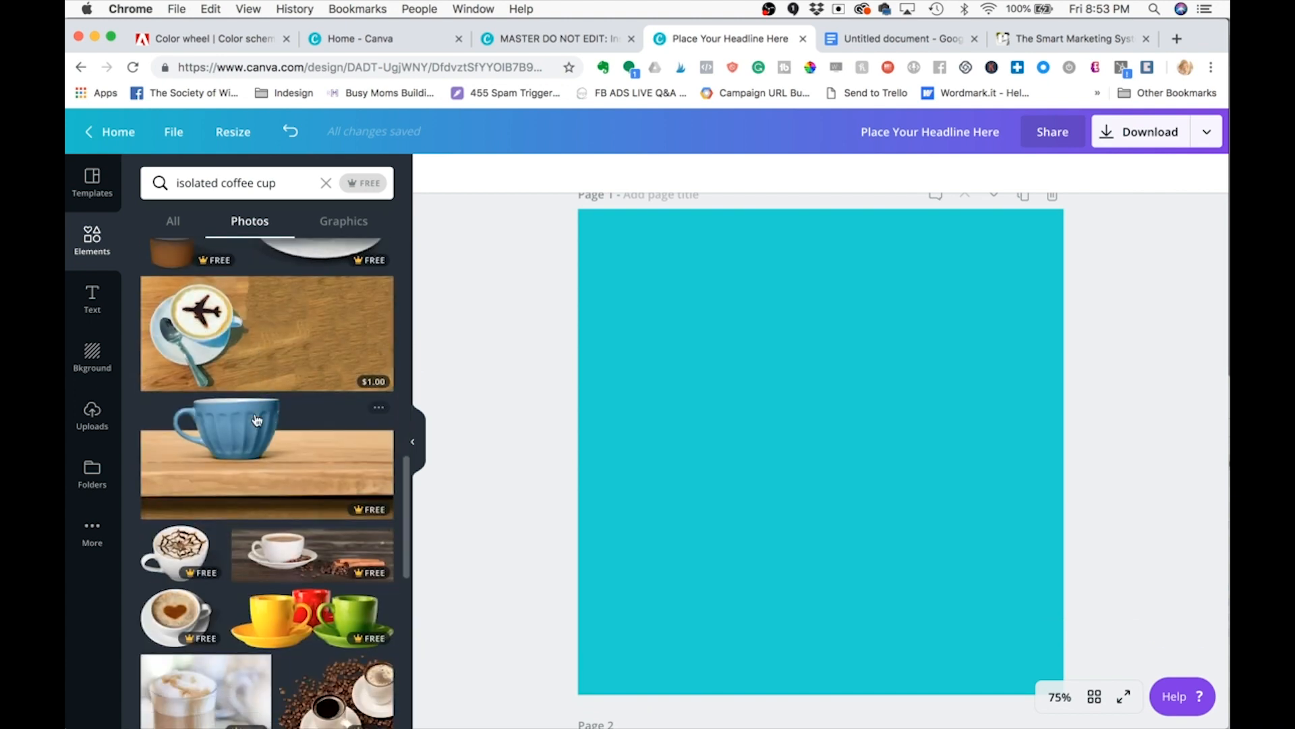
scroll(257, 419, down, 10)
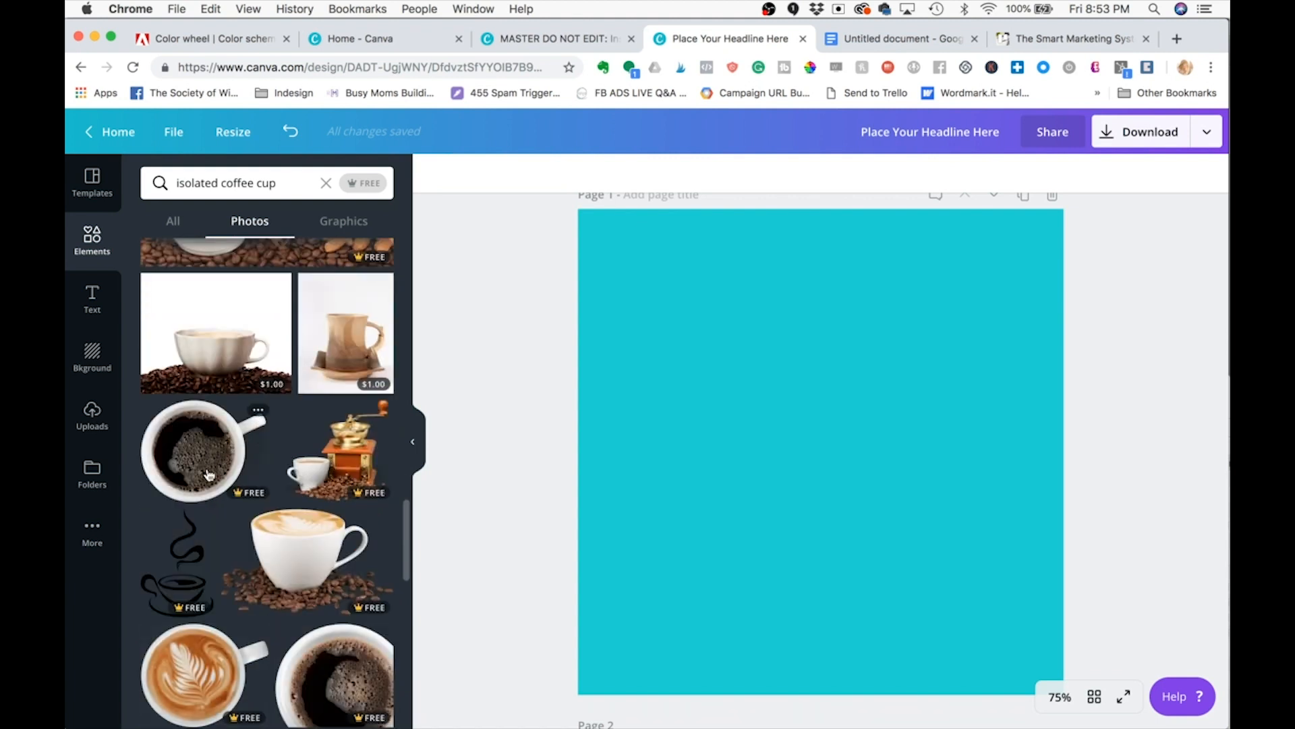
scroll(209, 474, down, 5)
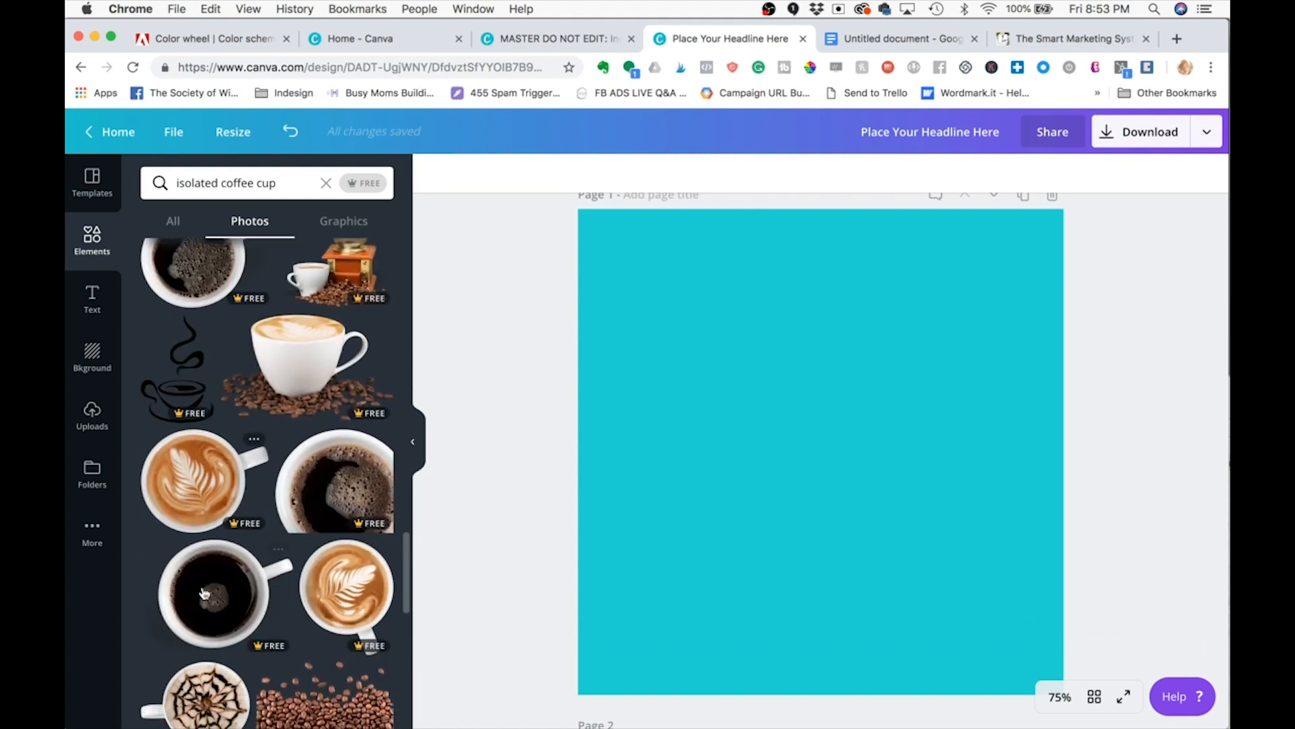
scroll(205, 593, down, 2)
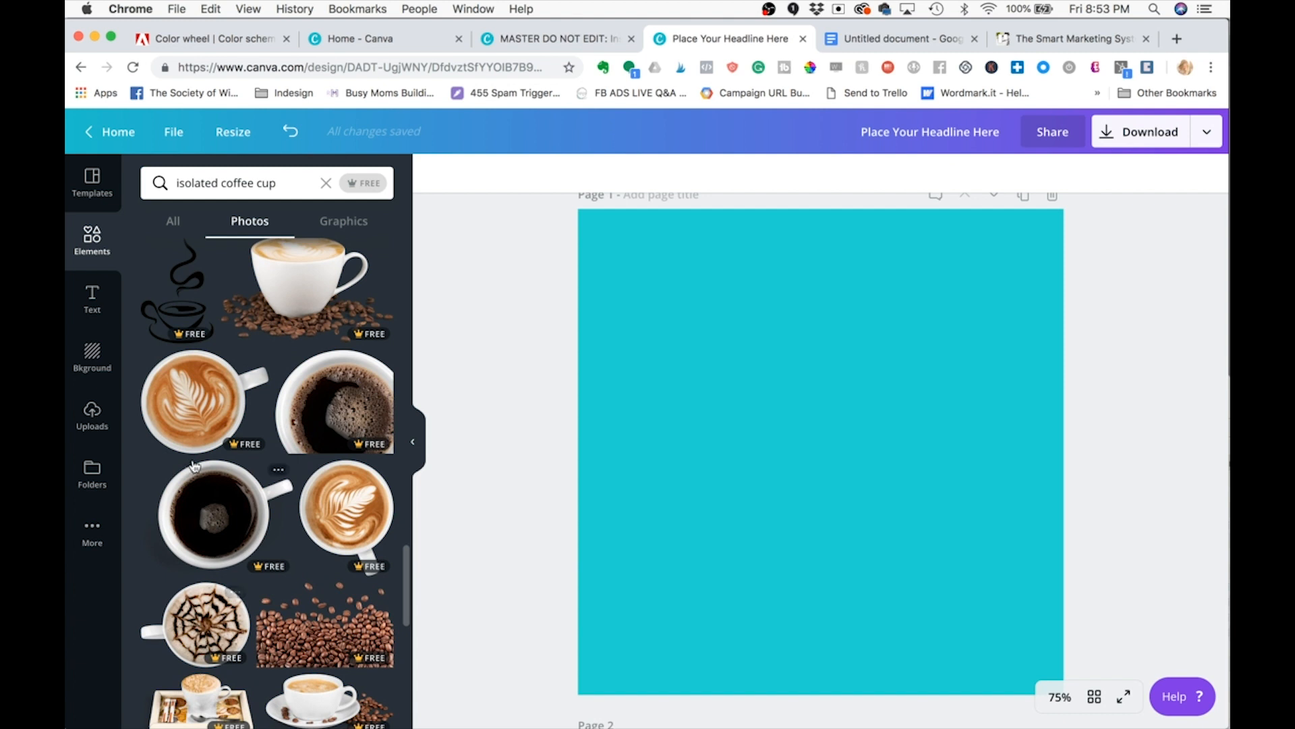
click(195, 419)
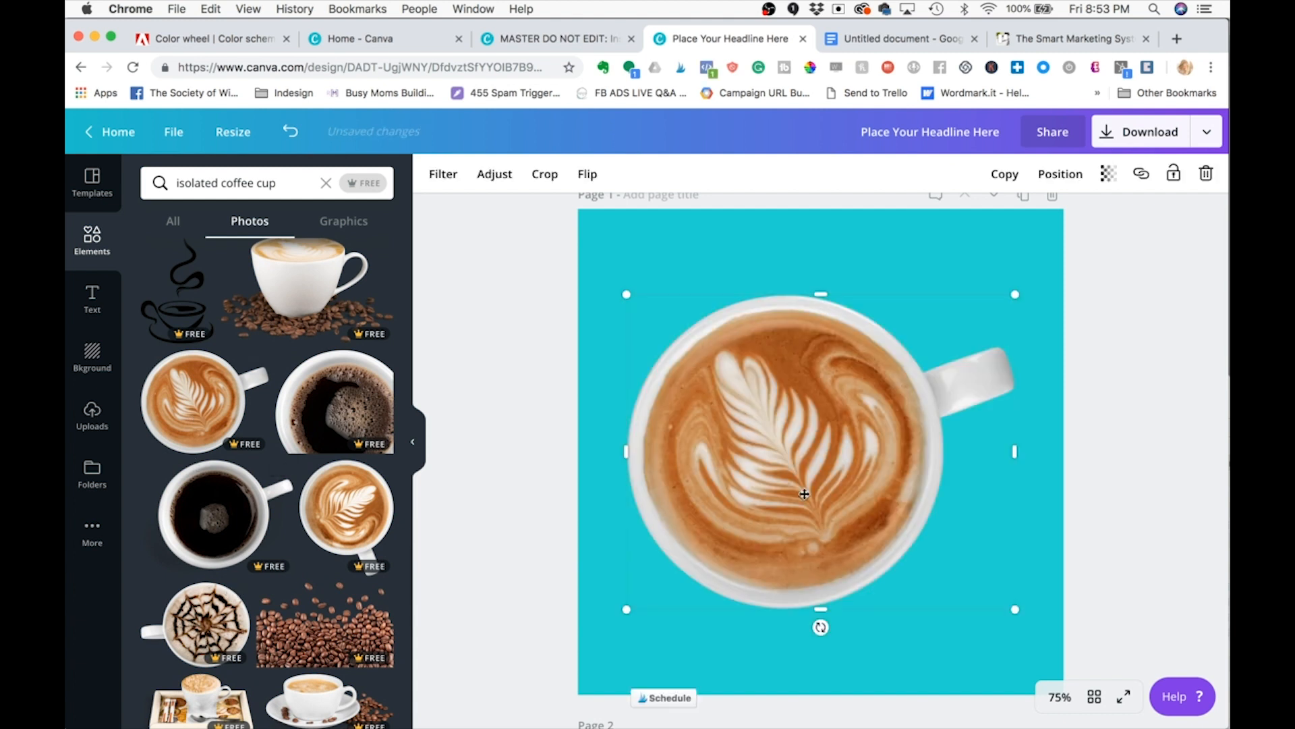
drag(626, 611, 883, 402)
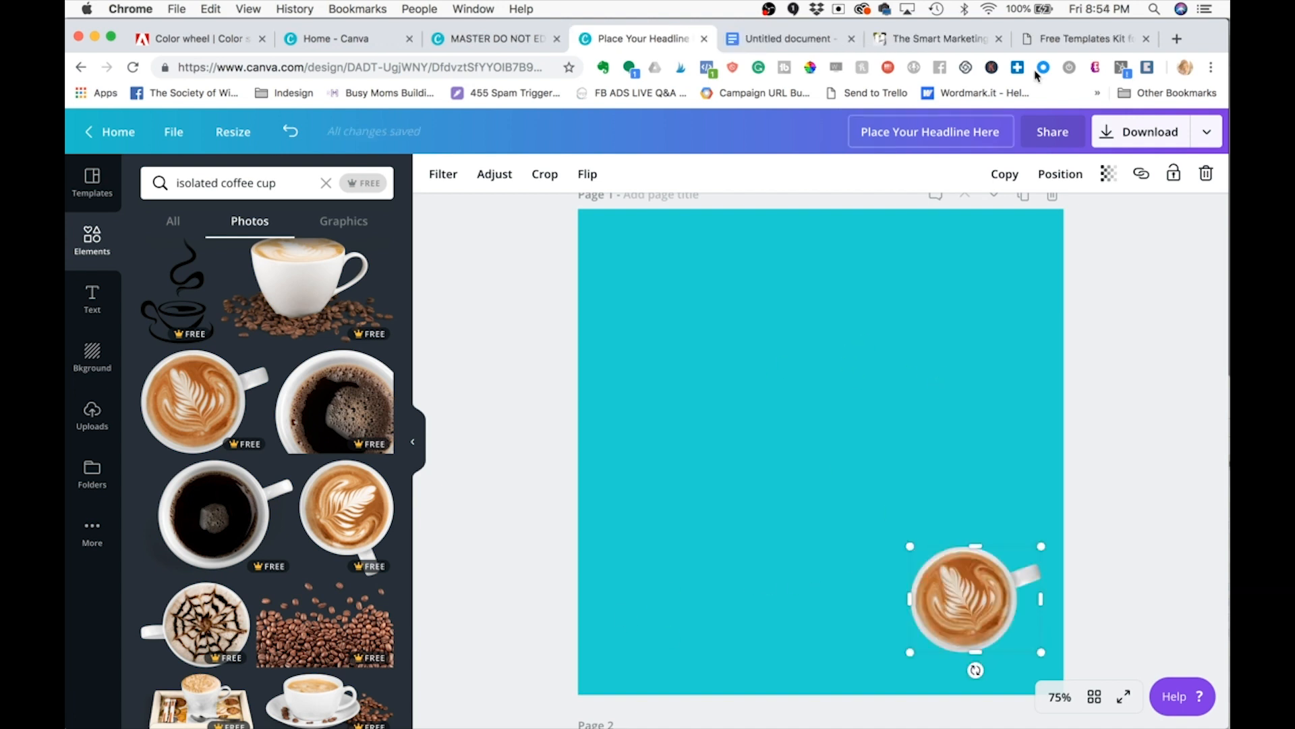
Step: Switch to the Free Templates Kit web page, view its drag-and-drop items, and return to the Canva design
click(1065, 39)
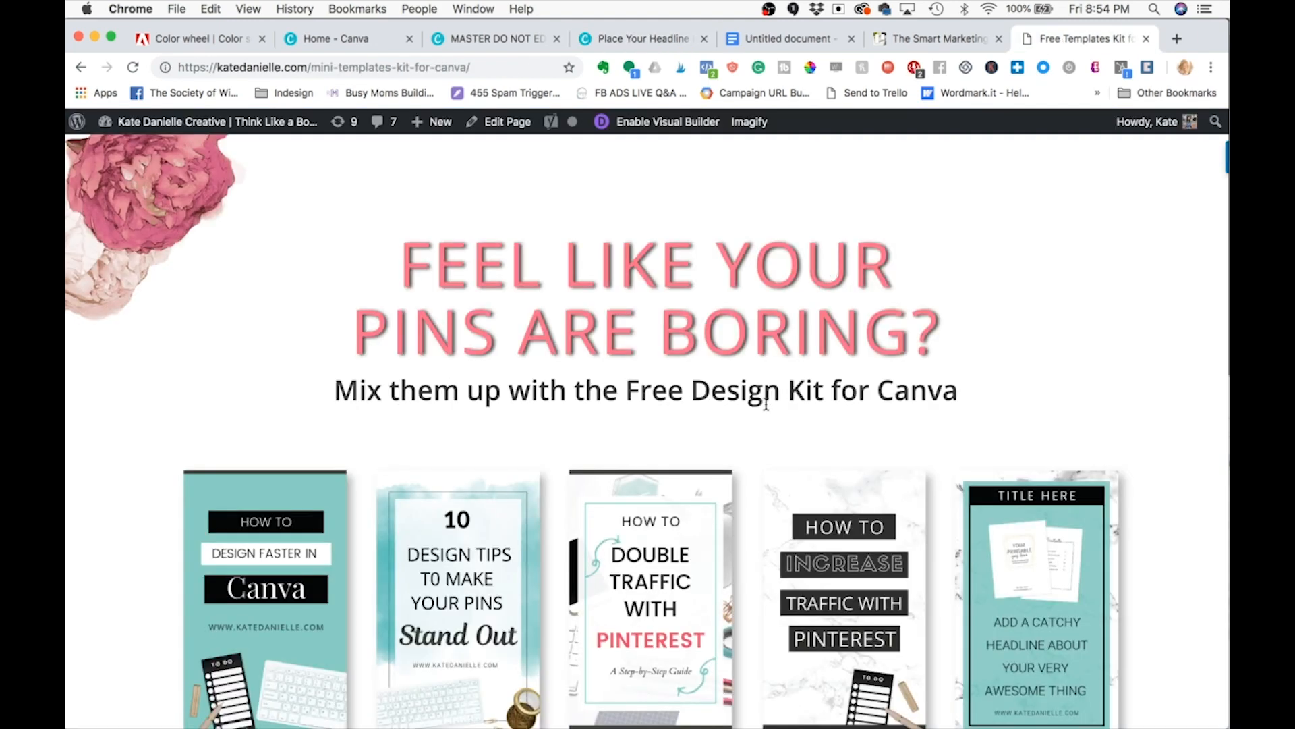
scroll(766, 405, down, 10)
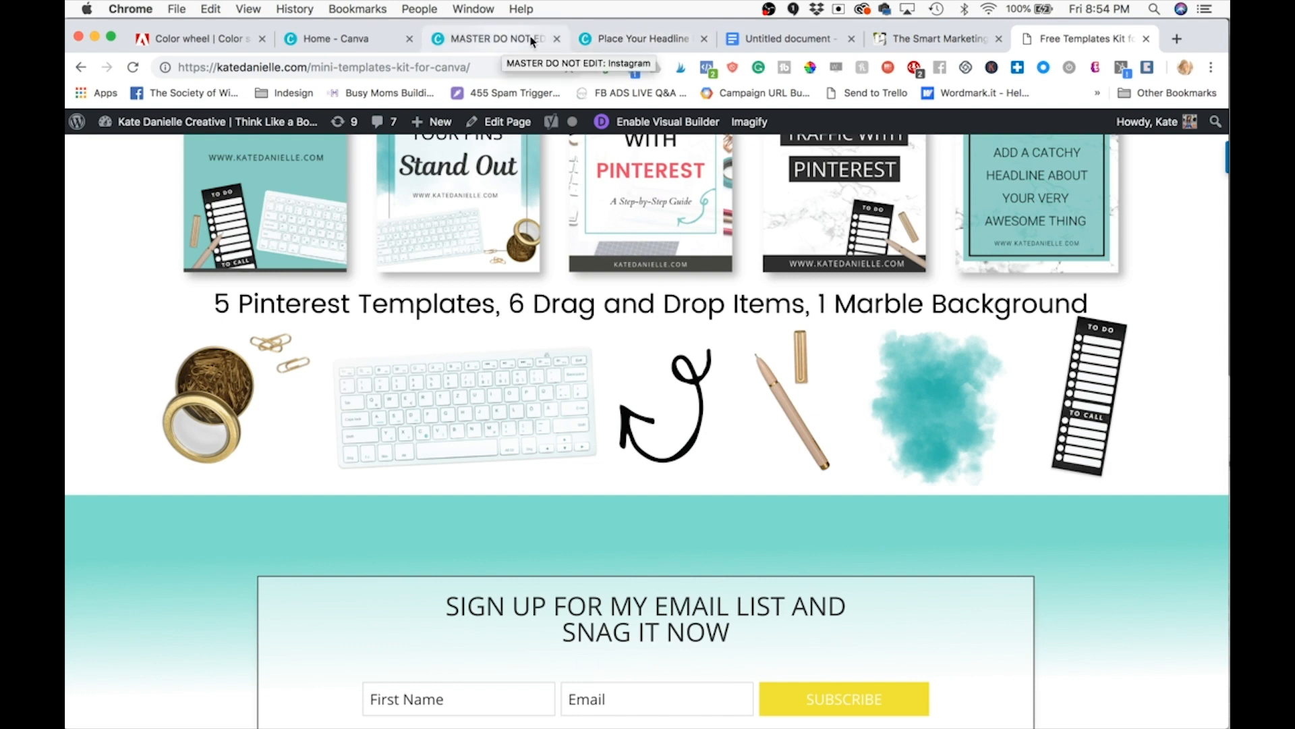
click(627, 38)
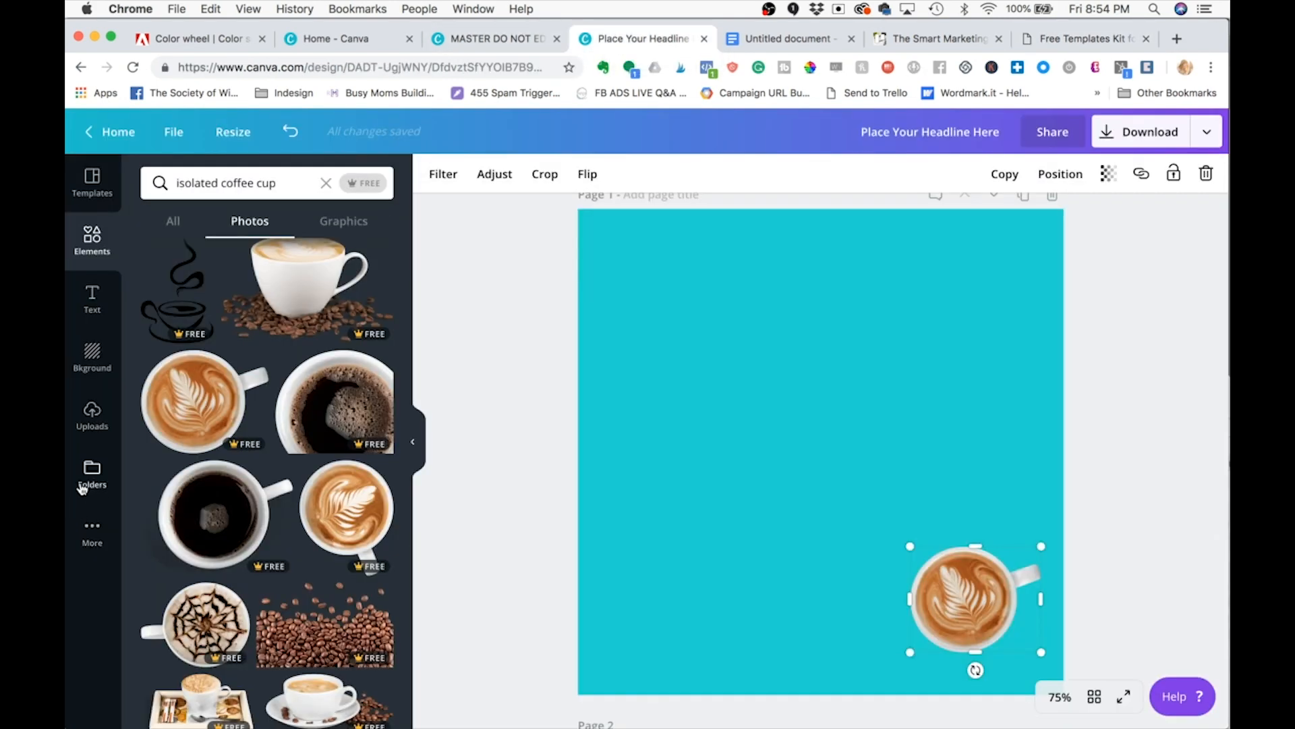
Step: Add the white keyboard, the pen with its cap and the black to-do list from the photo folders to page 1
click(91, 413)
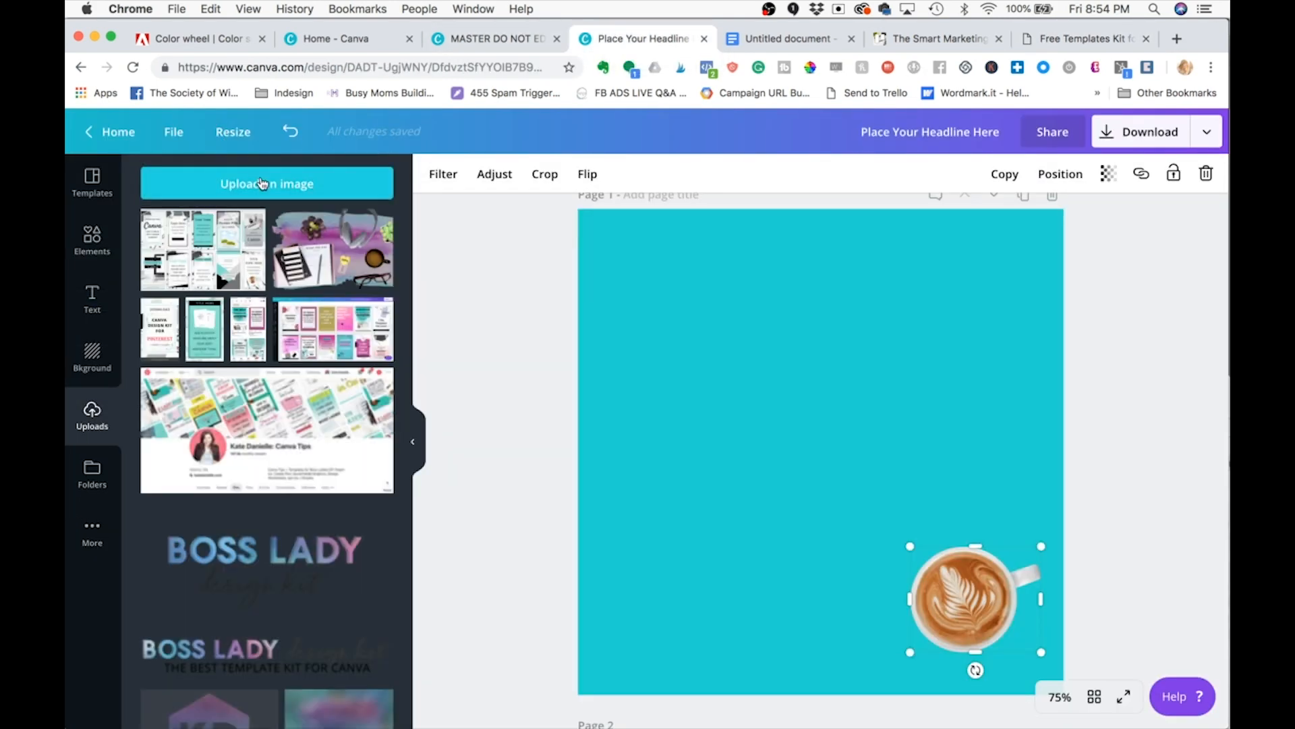
click(104, 494)
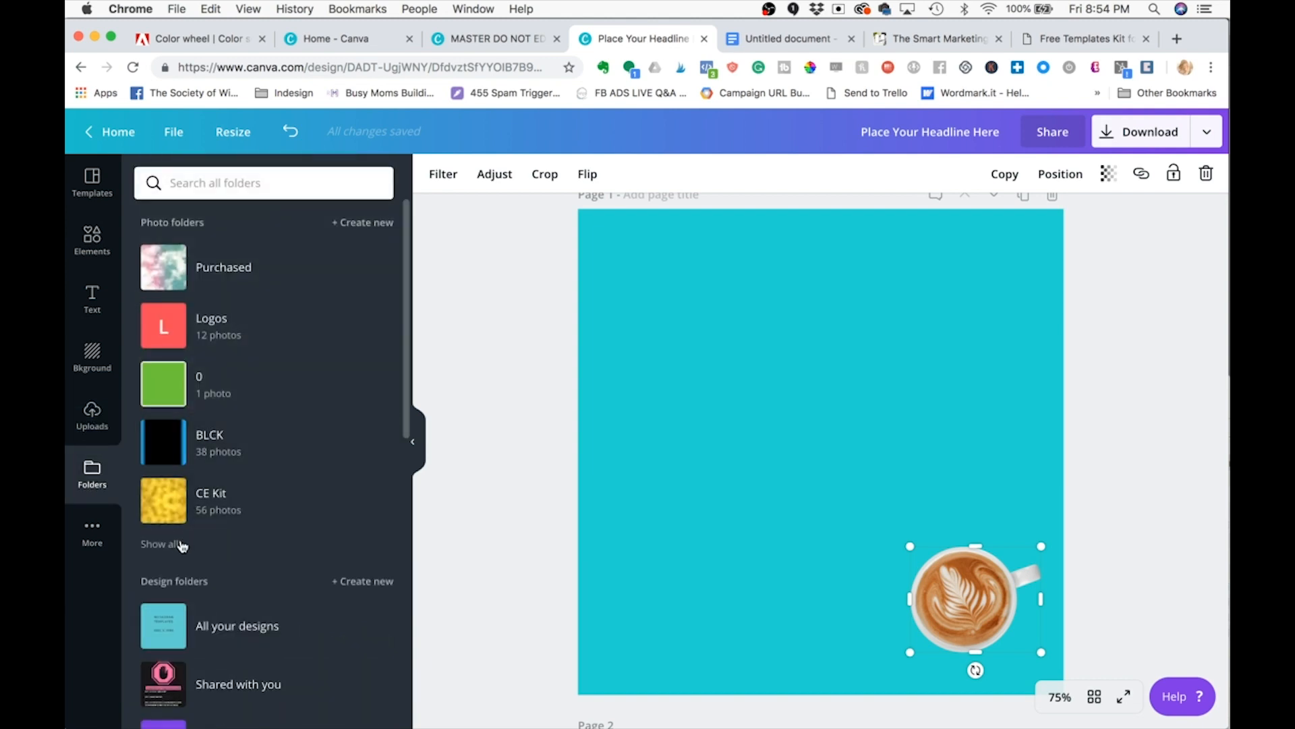
click(172, 543)
scroll(252, 540, down, 2)
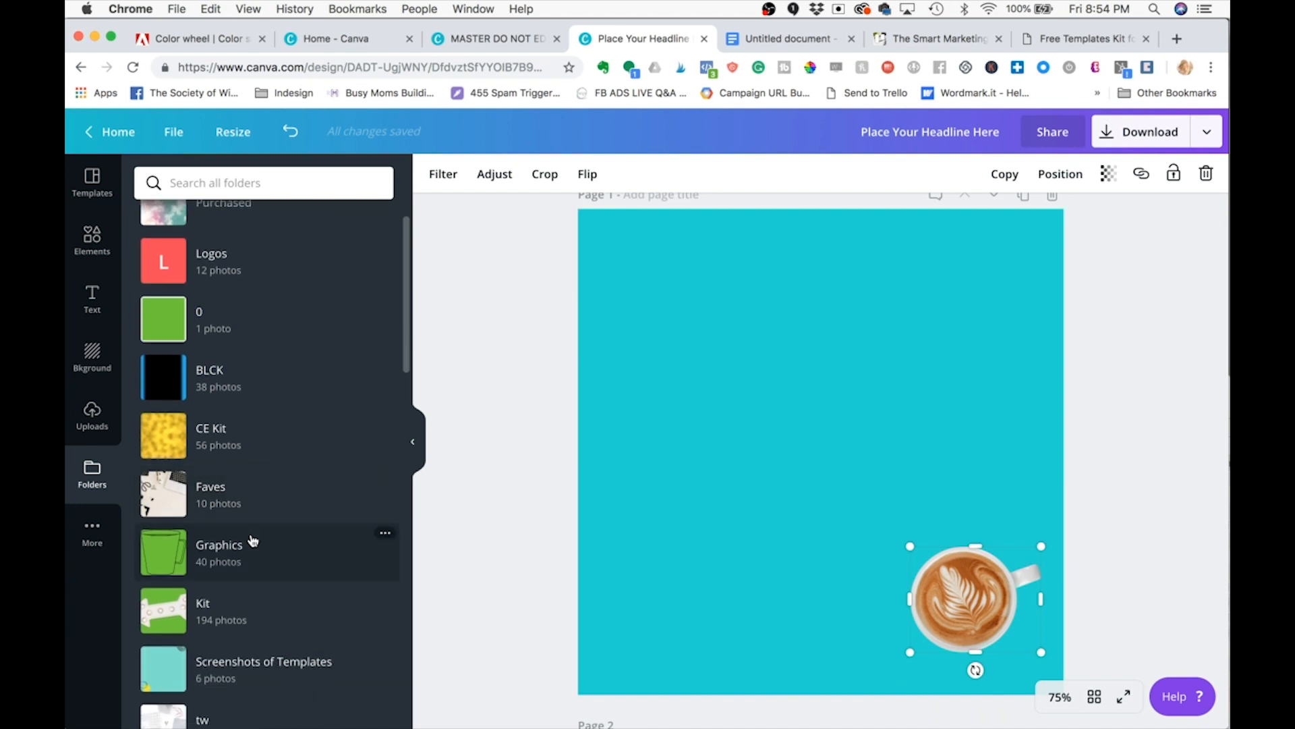
click(252, 540)
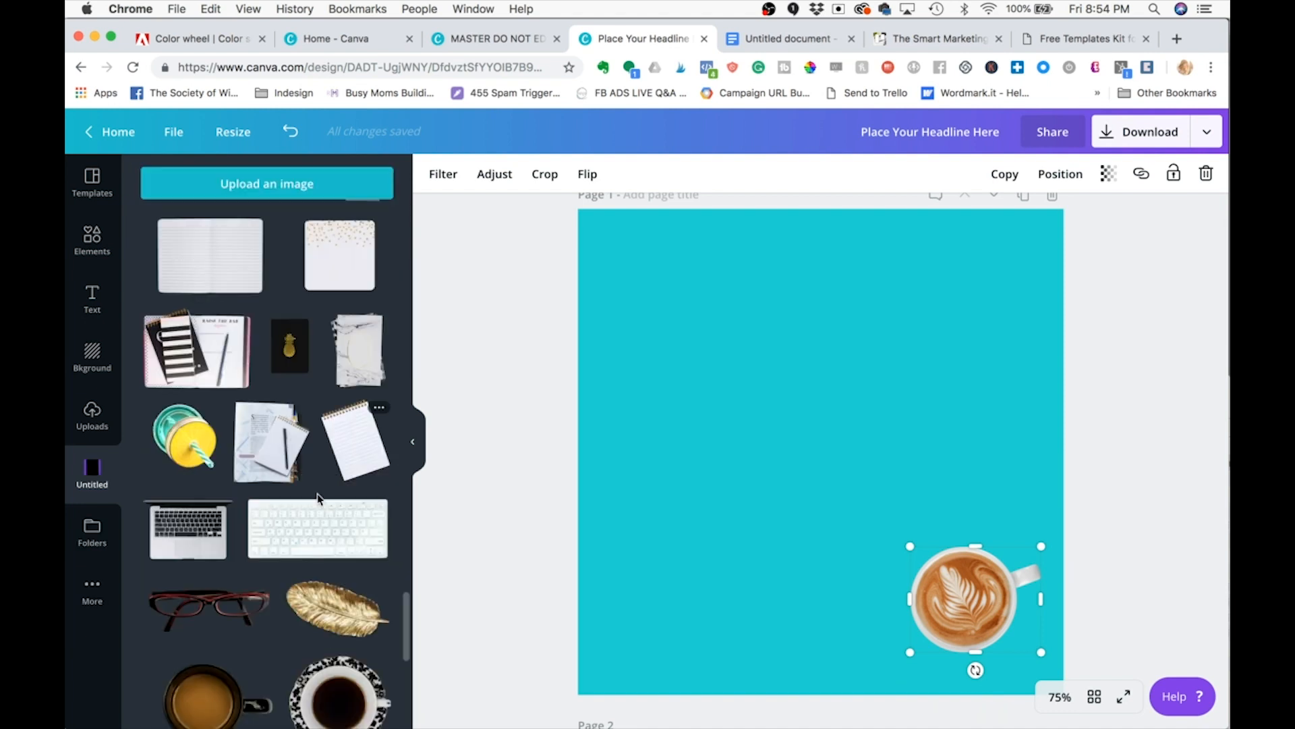
click(299, 530)
scroll(303, 523, down, 2)
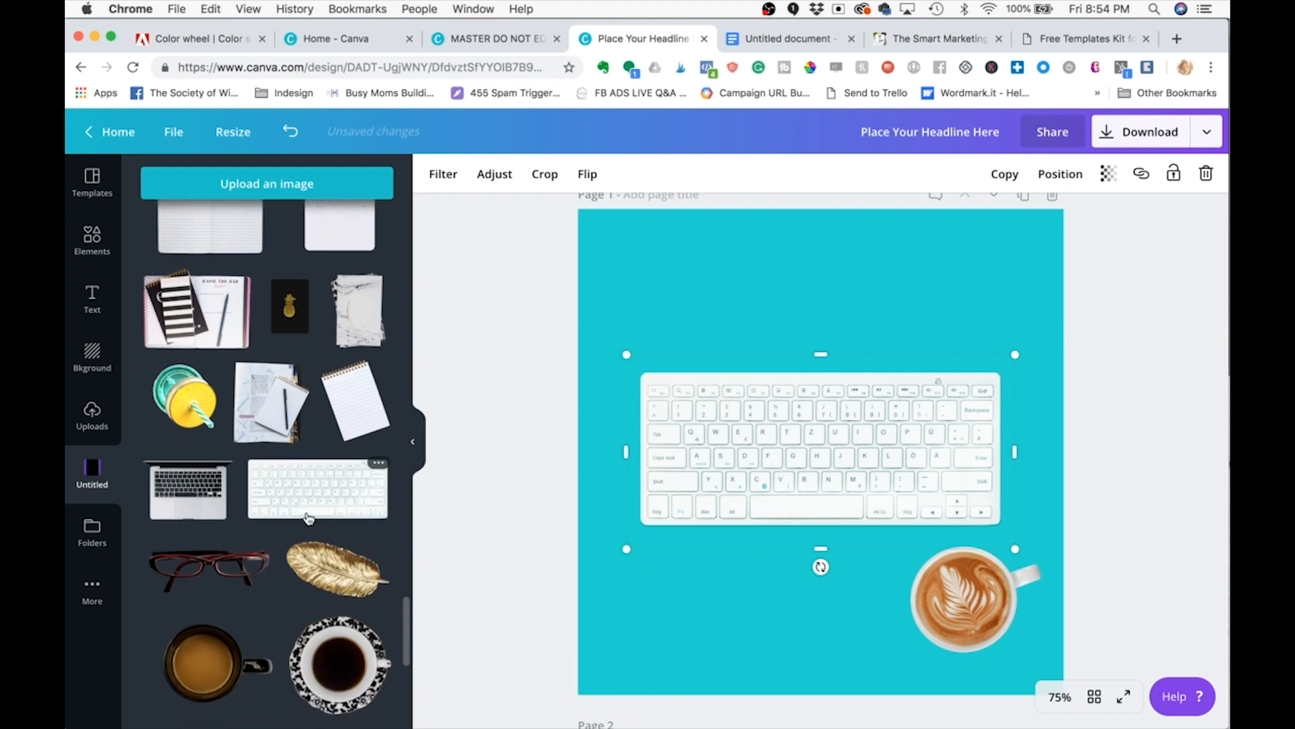
scroll(309, 519, down, 3)
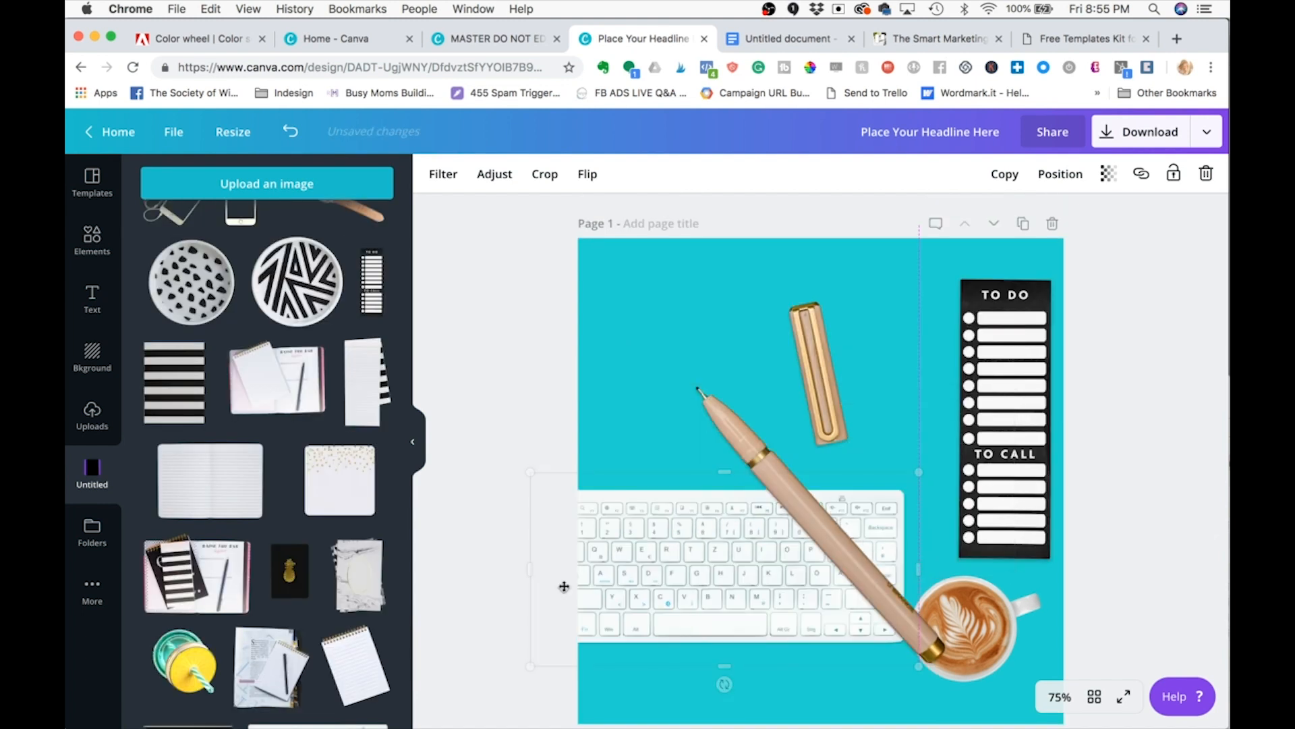
Step: Shrink the keyboard and place it slightly tilted at the page's lower-left edge, partly running off the page
drag(564, 584, 528, 642)
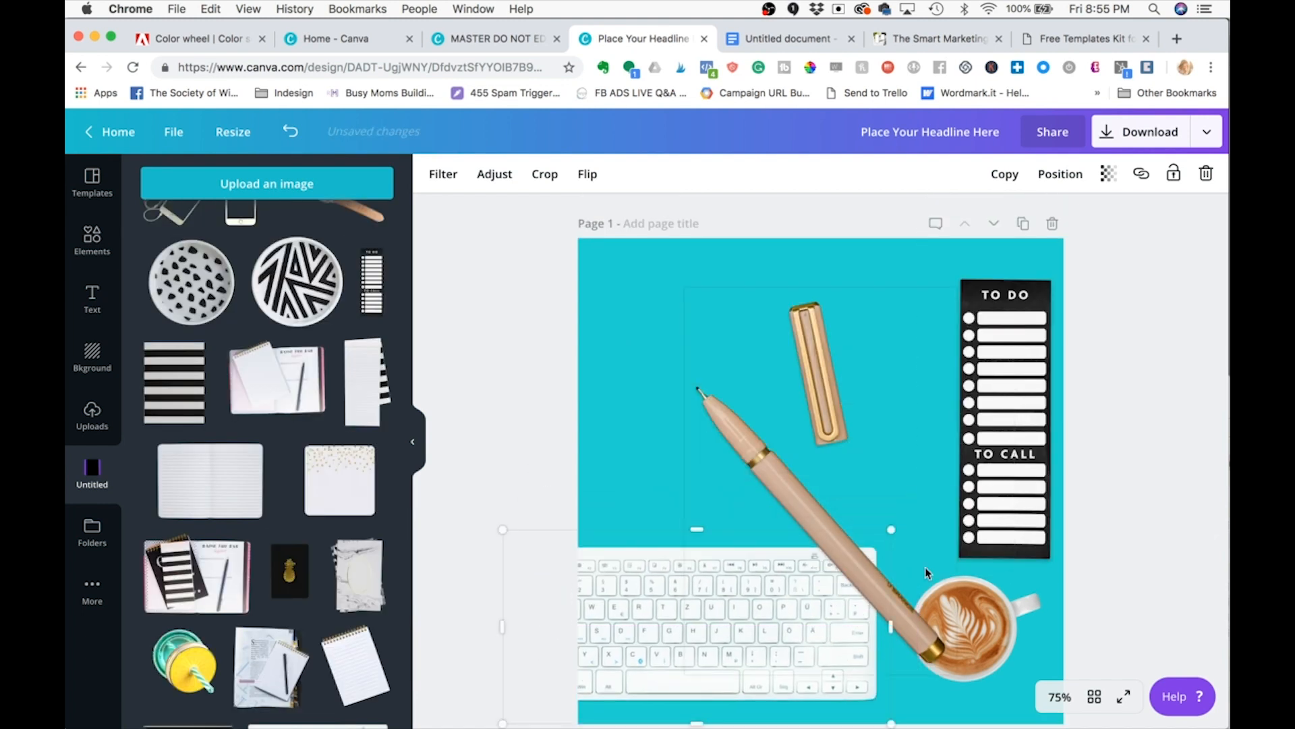
drag(891, 525, 710, 567)
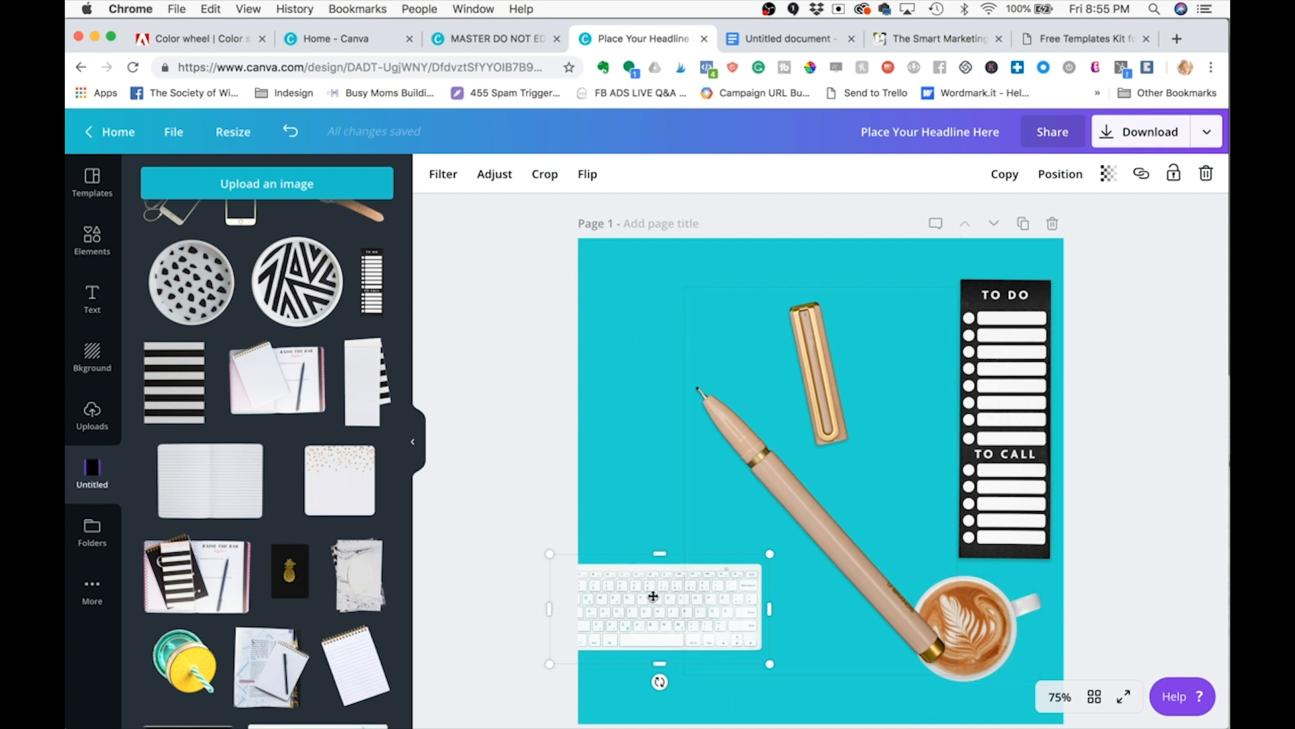
mouse_move(645, 597)
mouse_down()
mouse_move(670, 596)
mouse_move(653, 618)
mouse_up()
drag(669, 703, 675, 705)
Step: Shrink the pen with its cap and the to-do list, placing the list above the coffee cup
click(763, 444)
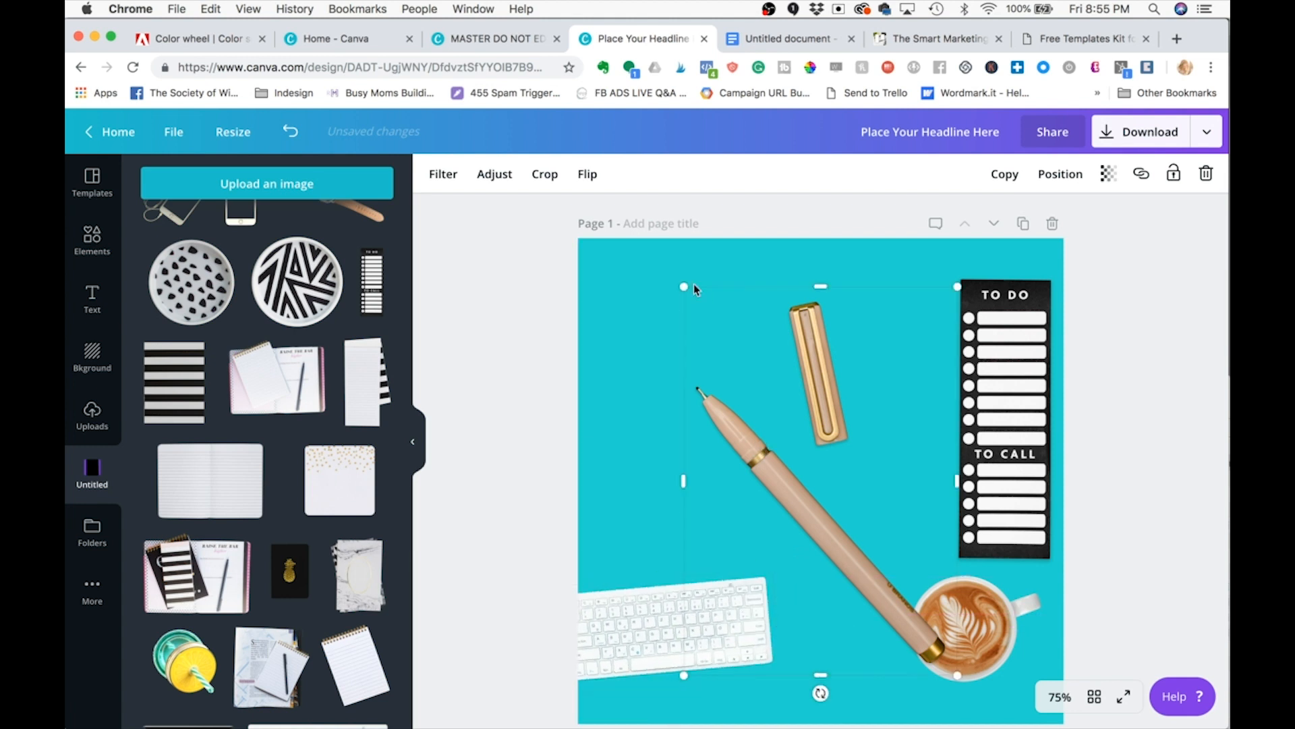
drag(681, 284, 854, 528)
click(997, 371)
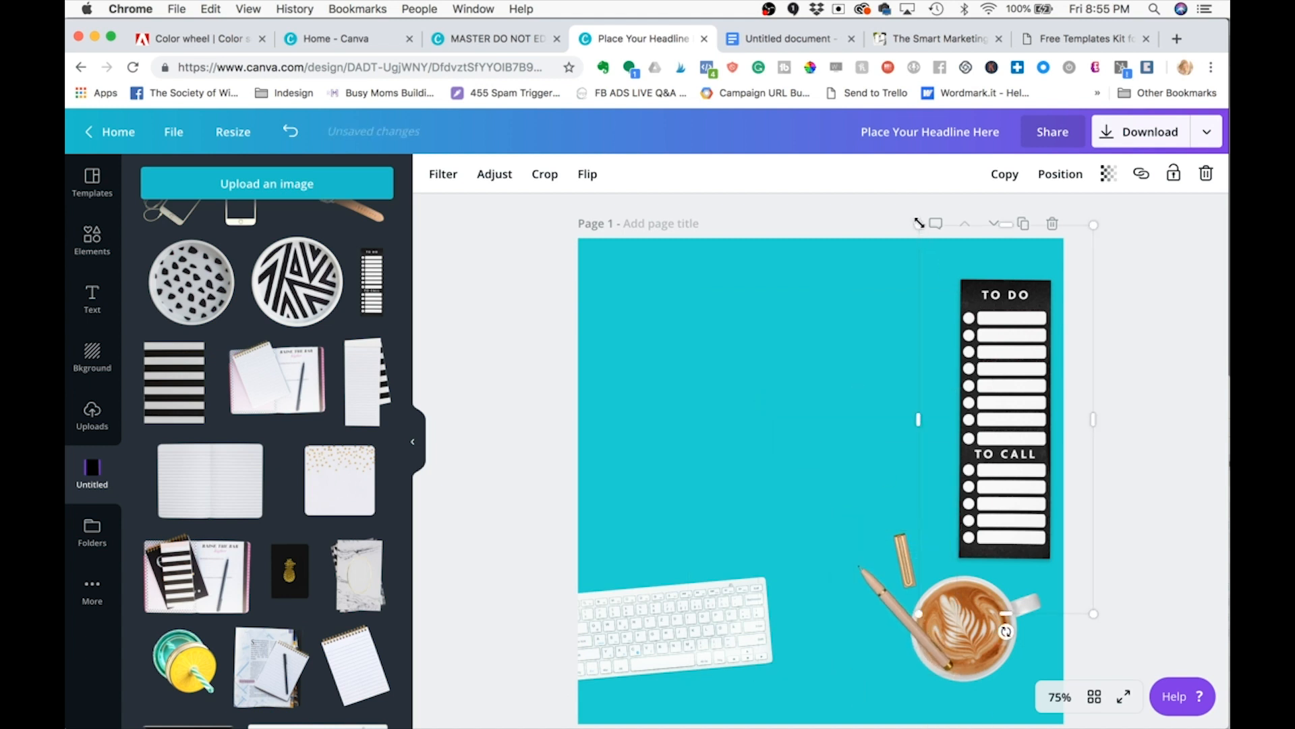
drag(919, 222, 1006, 420)
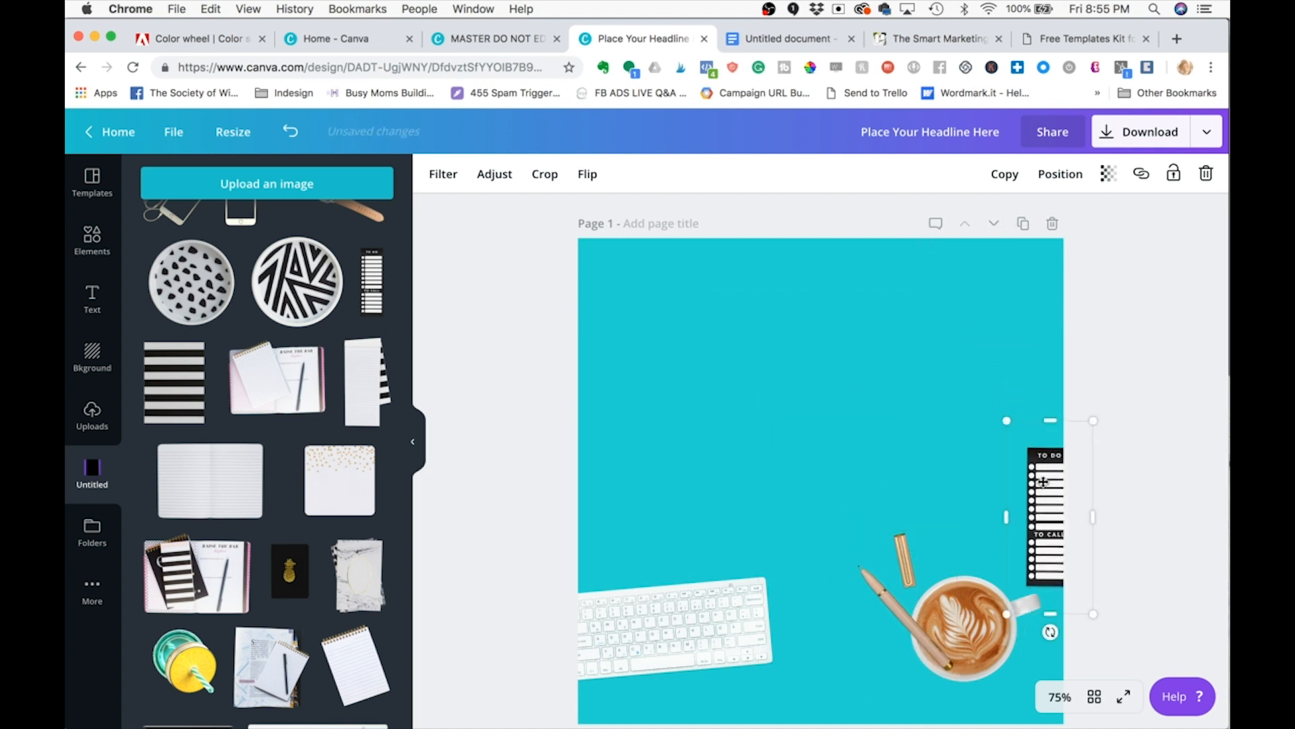
drag(1043, 482, 961, 388)
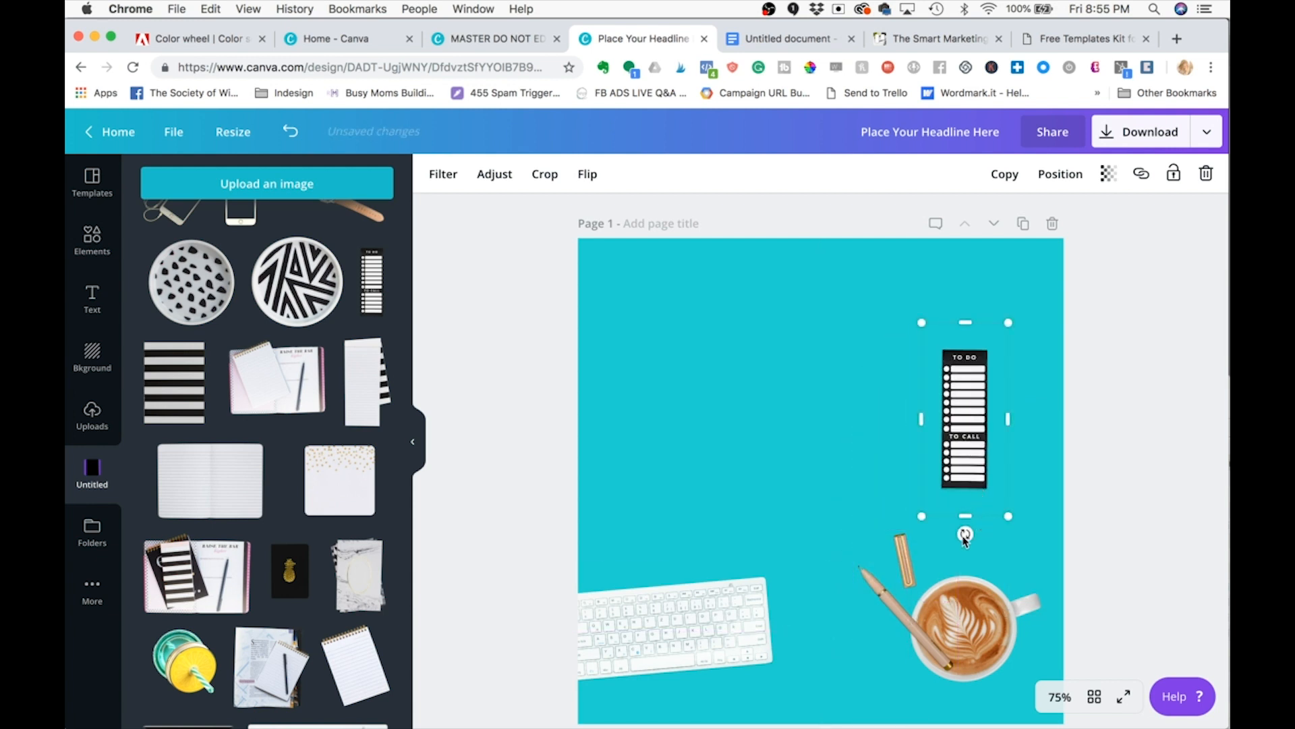
Step: Move the pen with its cap to the left of the to-do list and the coffee cup beside the keyboard
drag(888, 600, 840, 431)
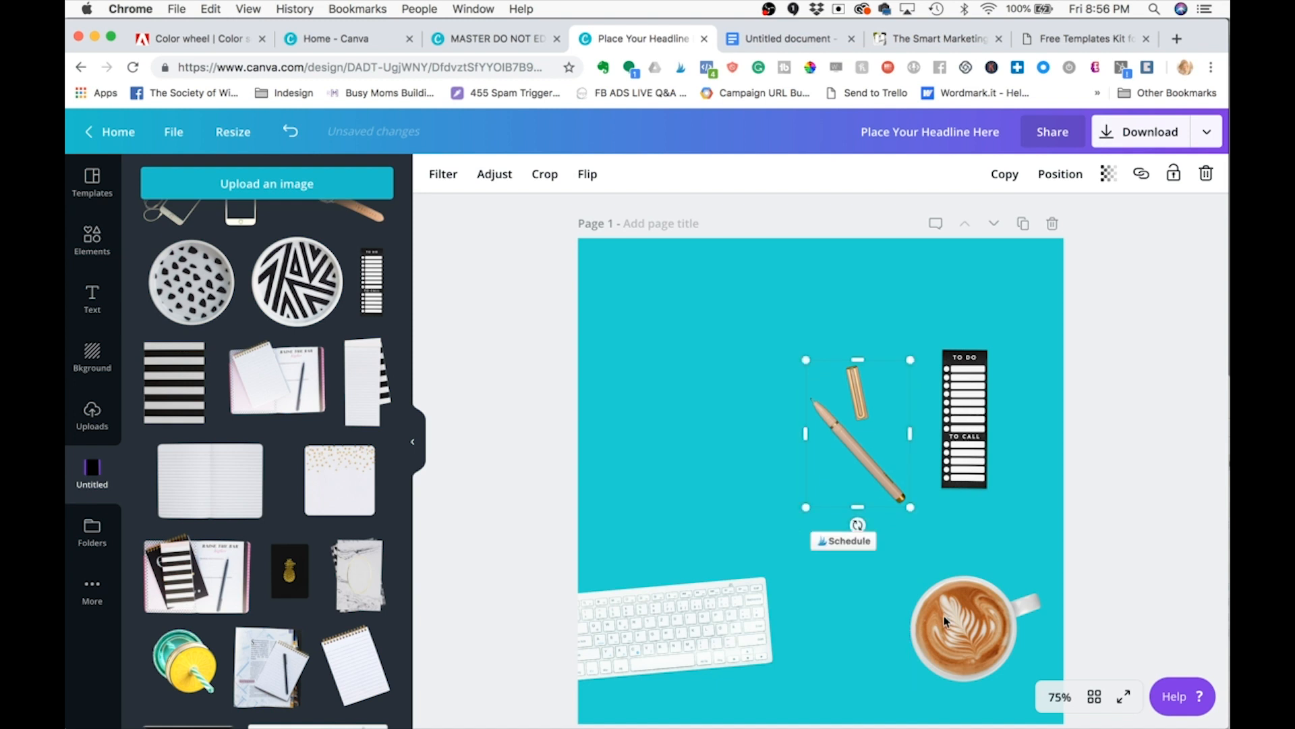
drag(945, 616, 801, 609)
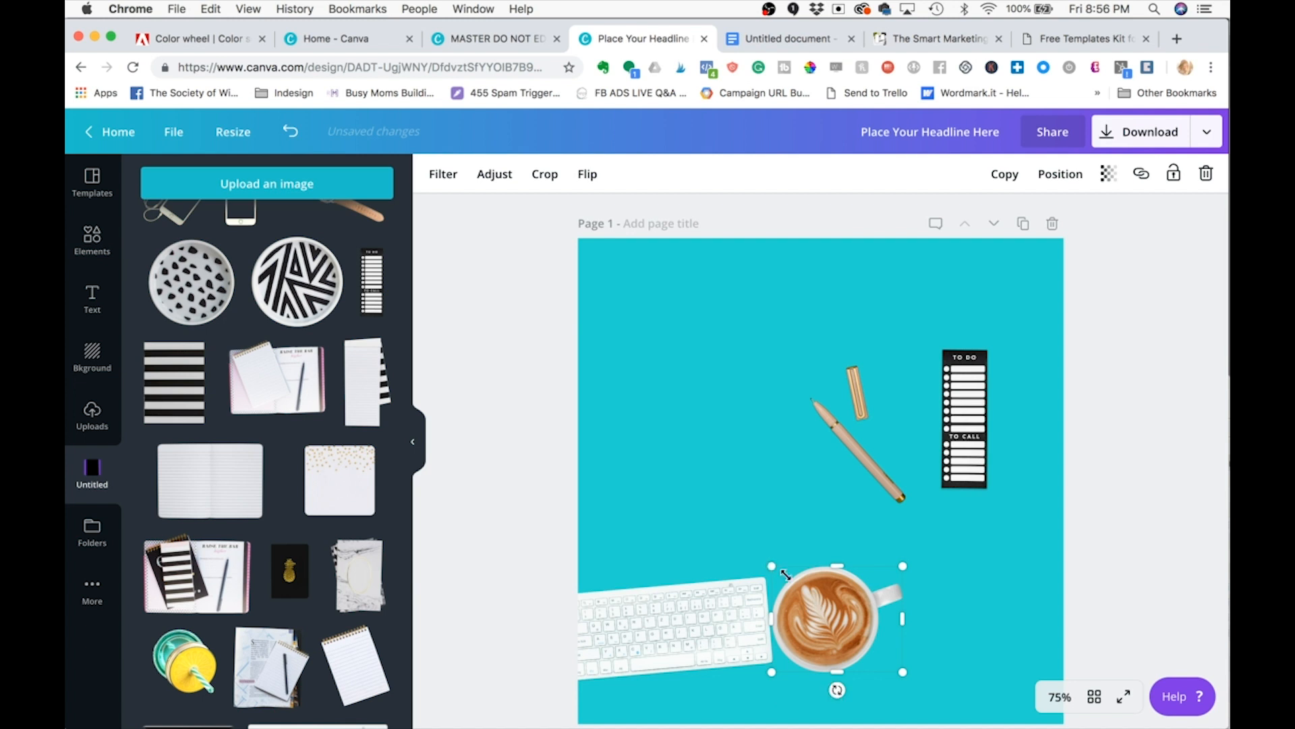
Step: Shrink the coffee cup, rotate it slightly and place it in the page's lower-right corner
drag(785, 573, 756, 589)
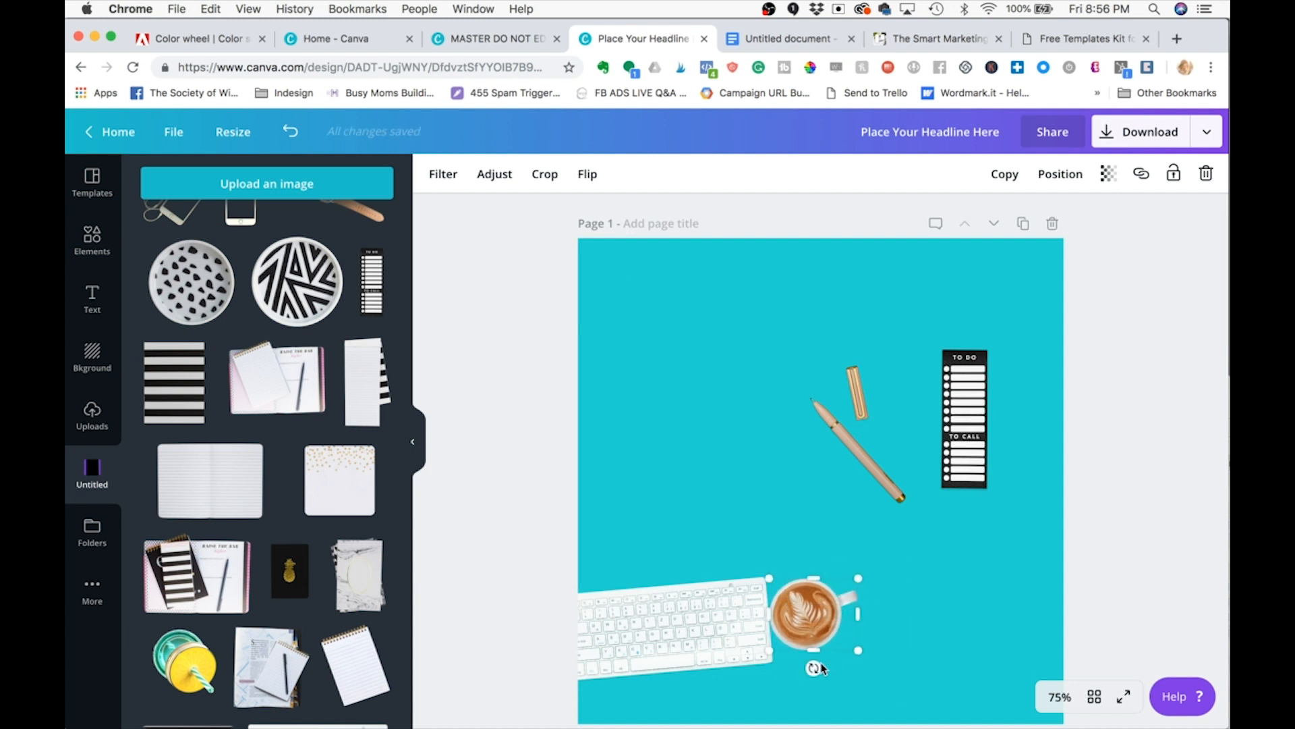
drag(811, 668, 802, 667)
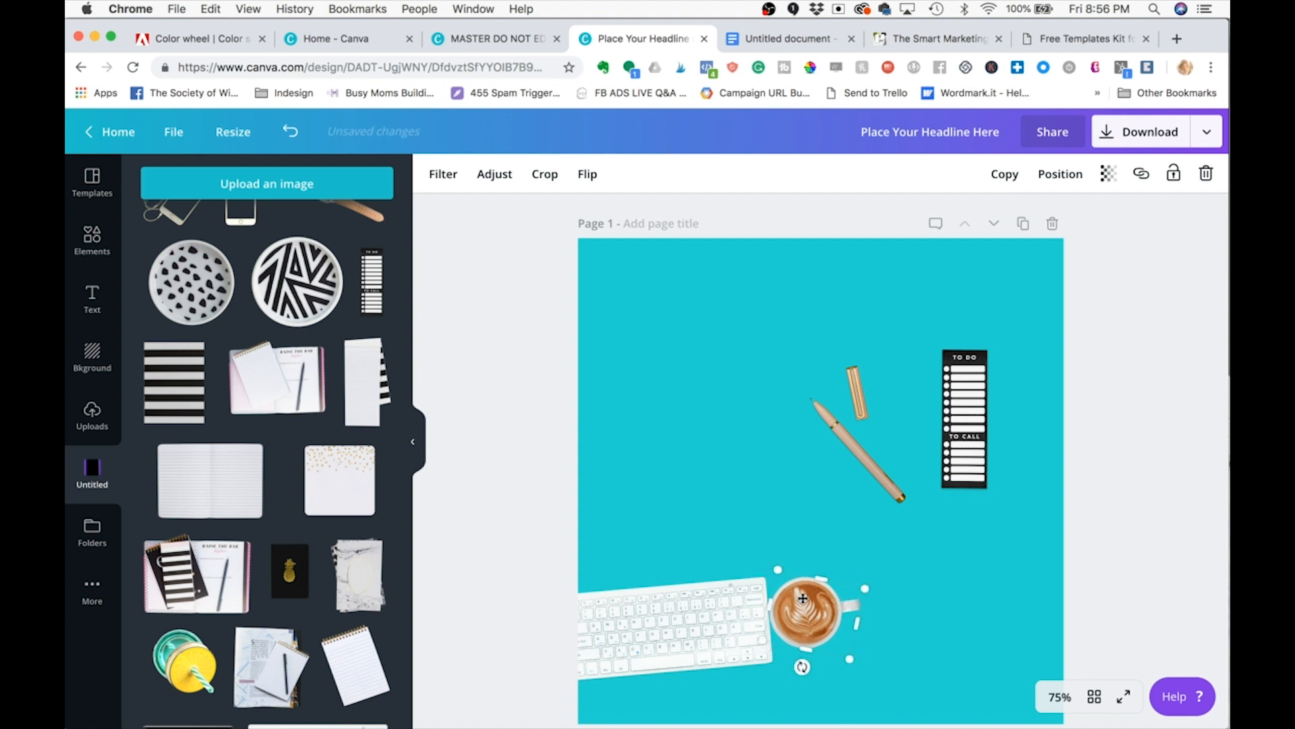
right_click(849, 655)
key(Escape)
drag(851, 651, 844, 647)
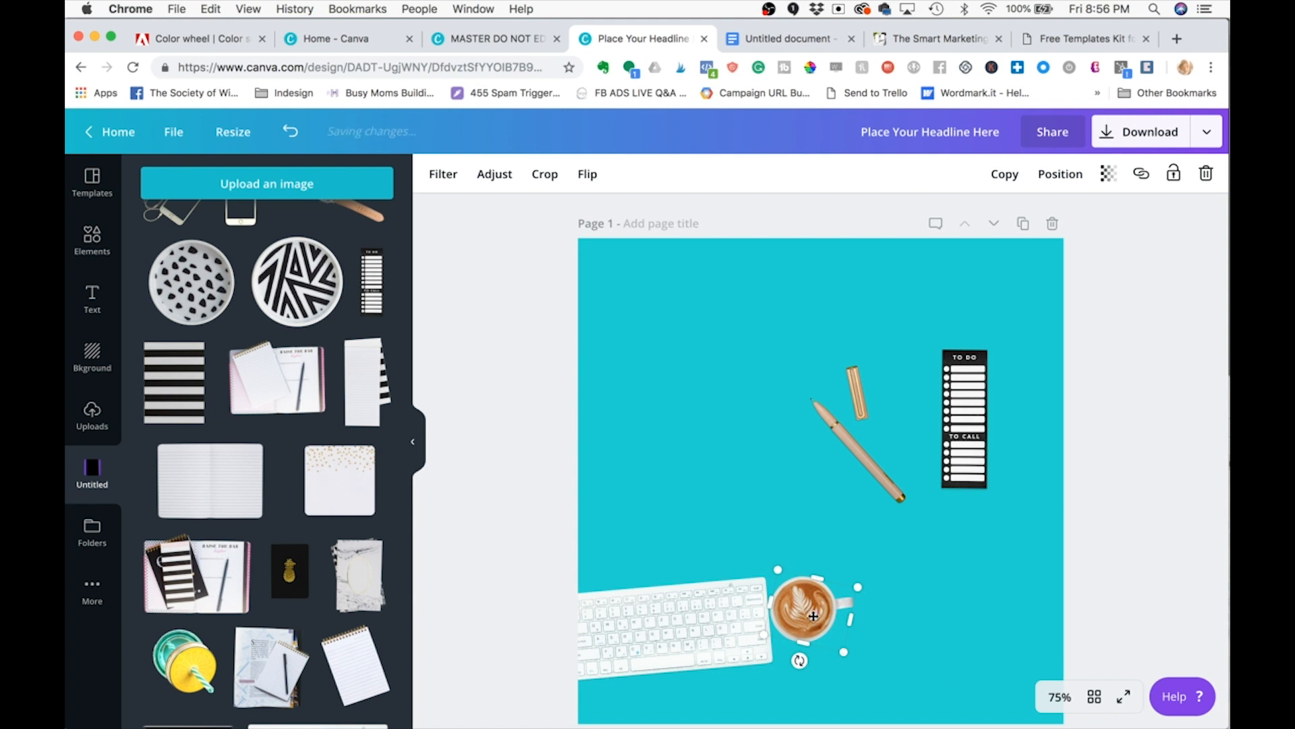
drag(968, 637, 1005, 644)
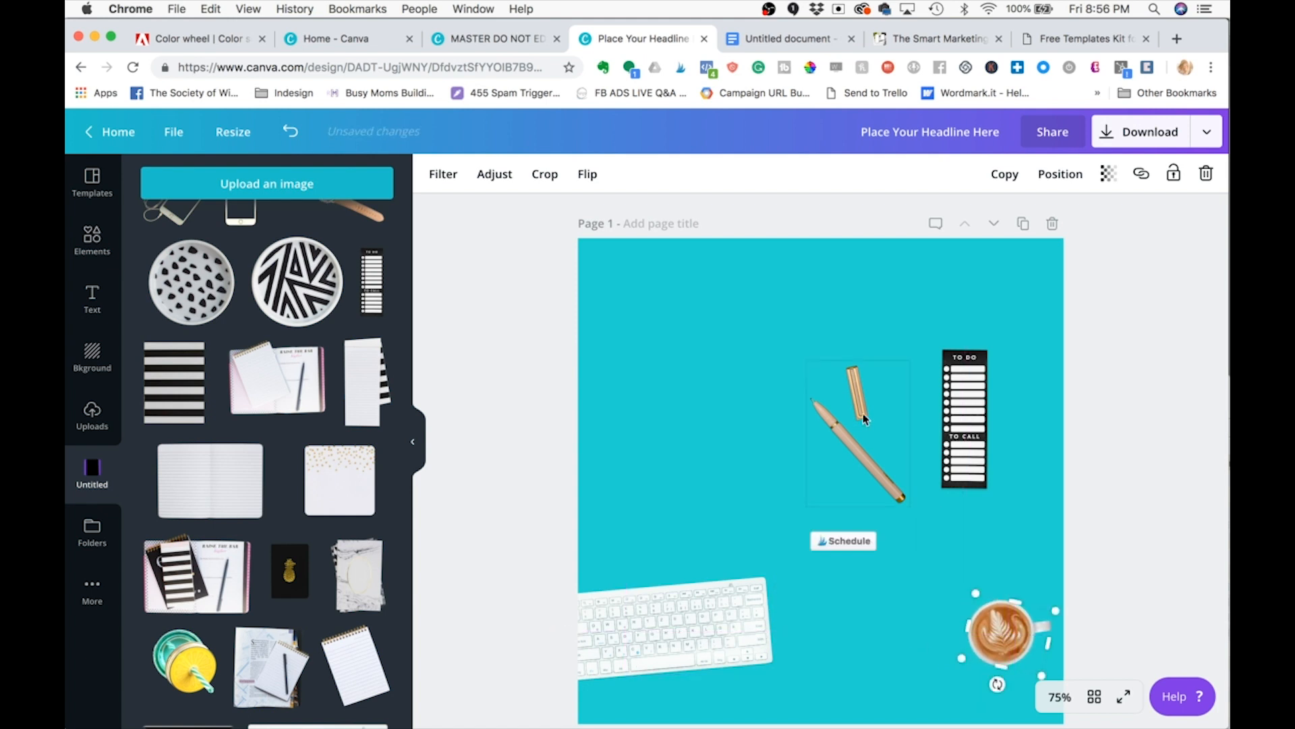
Step: Move the to-do list down to the page's bottom edge beside the coffee cup and enlarge the cup slightly
drag(955, 416, 895, 650)
click(998, 645)
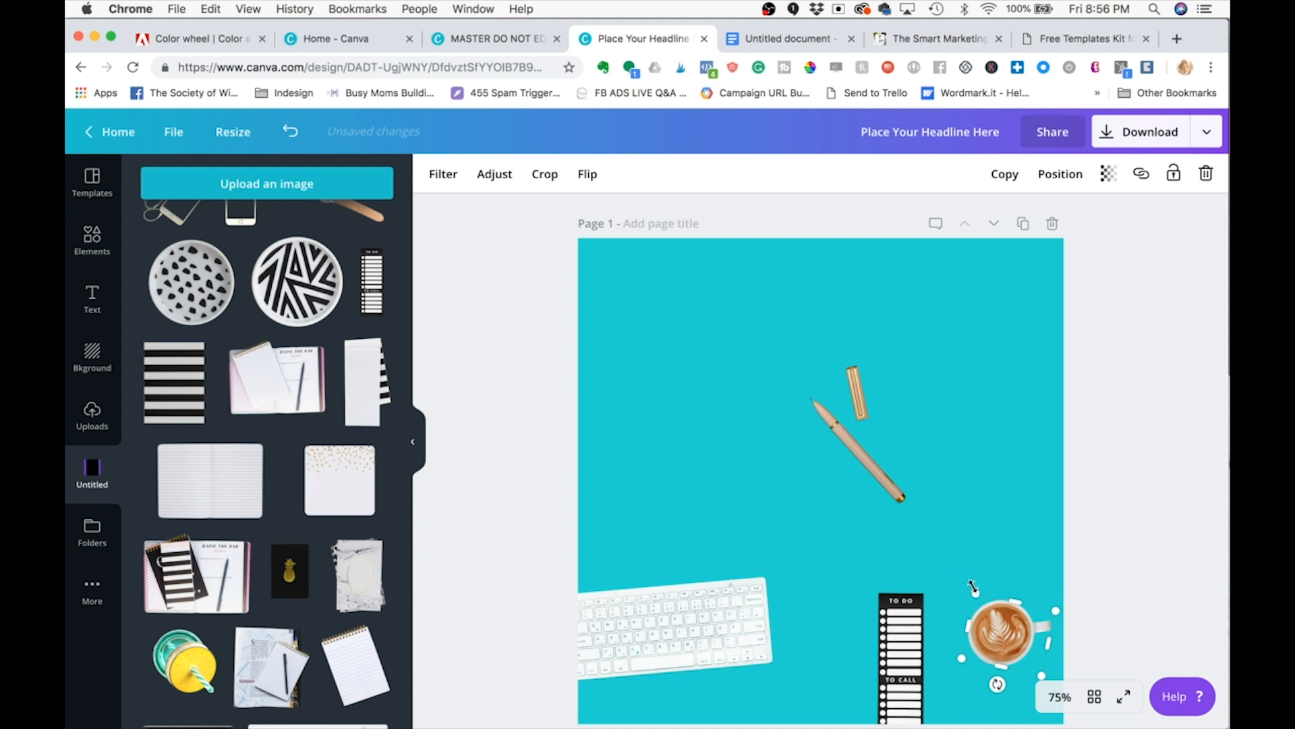
drag(973, 585, 963, 575)
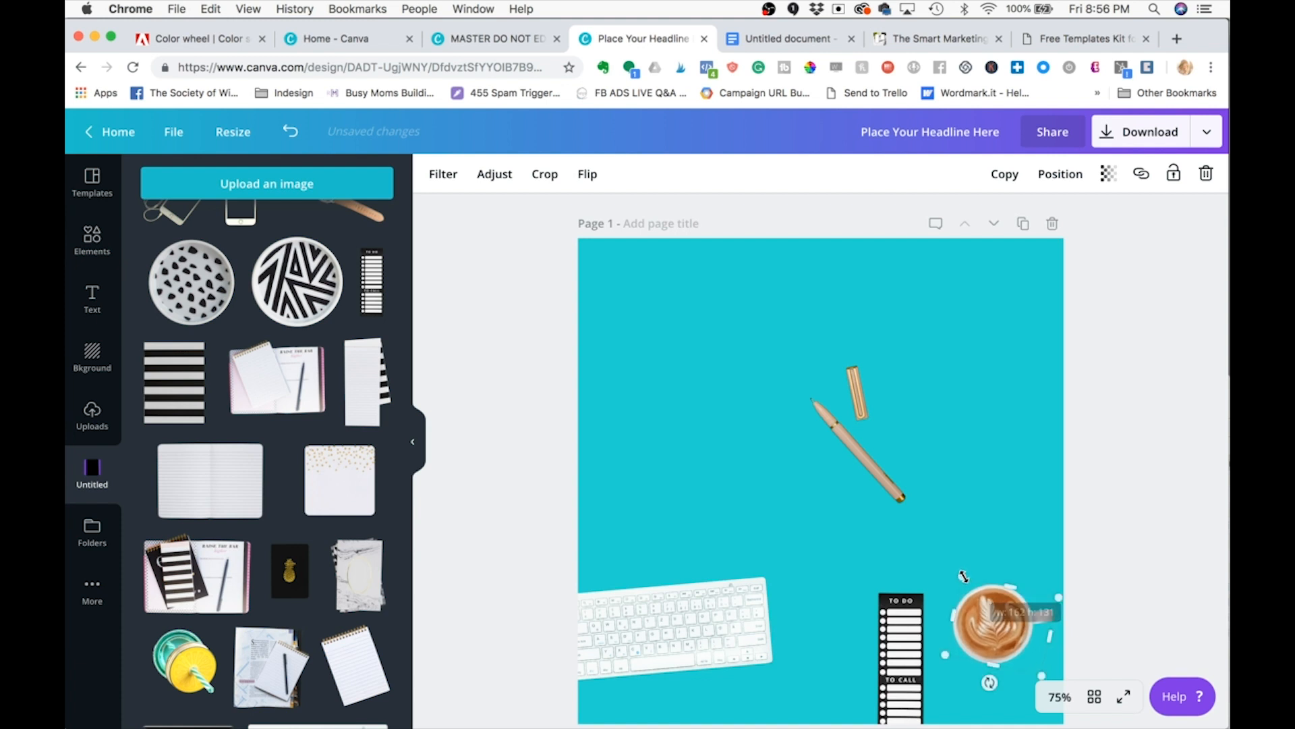
Step: Tilt the to-do list slightly and place it next to the keyboard, partly running off the bottom edge
drag(887, 617, 832, 612)
drag(850, 680, 843, 603)
drag(842, 701, 862, 701)
drag(837, 586, 837, 660)
Step: Move the pen with its cap onto the to-do list and bring it forward in front of the list
click(880, 467)
drag(881, 467, 889, 692)
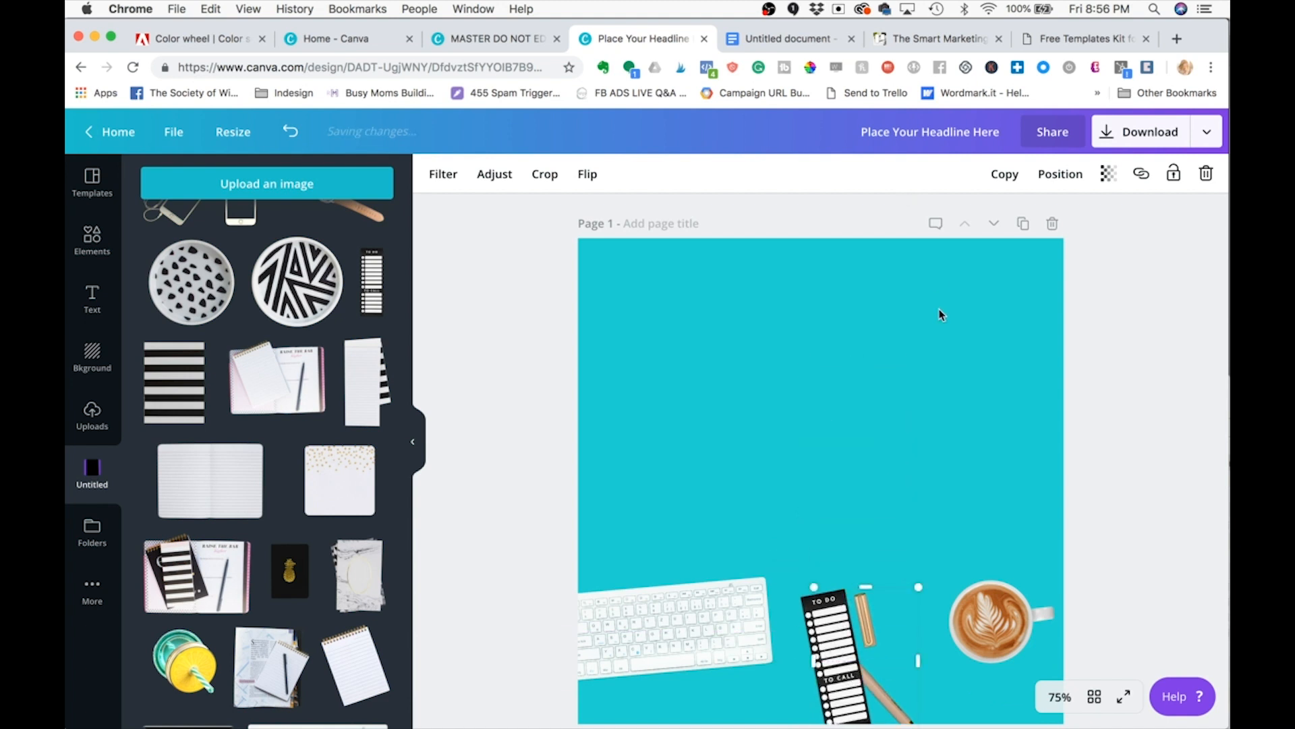
click(1055, 186)
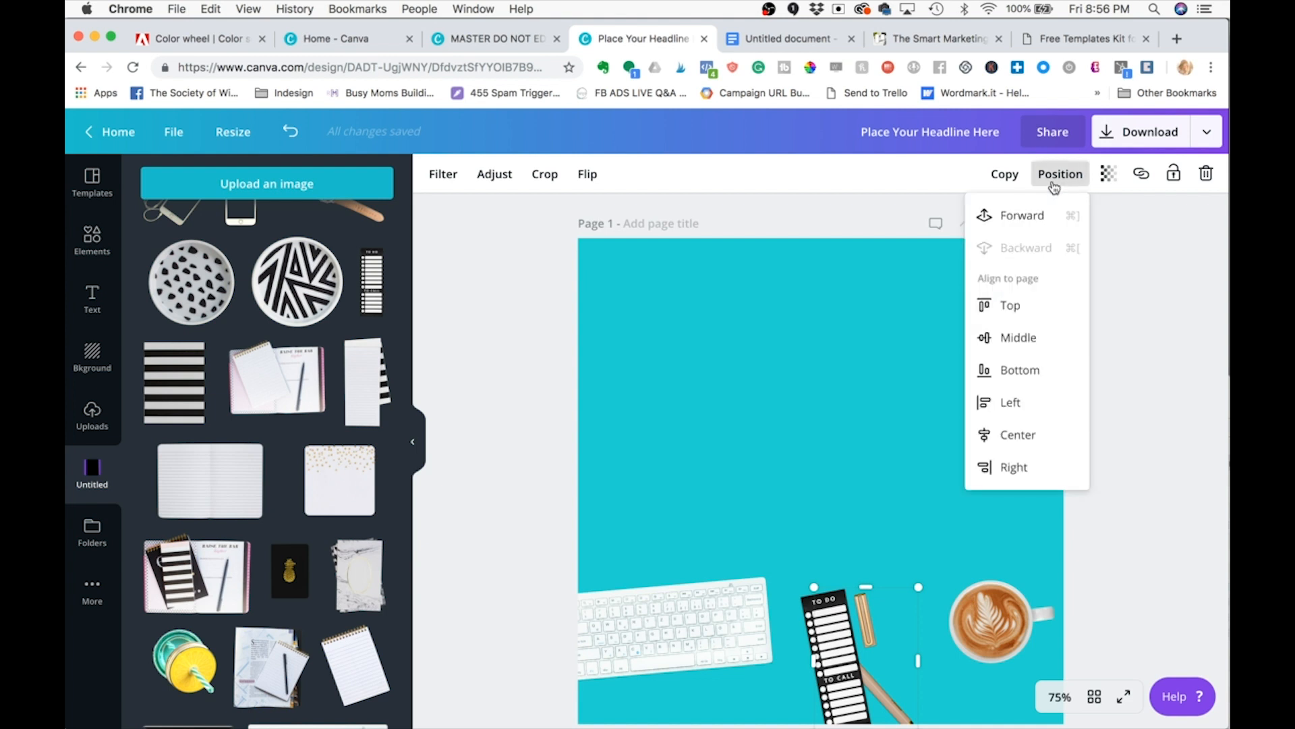
click(1031, 216)
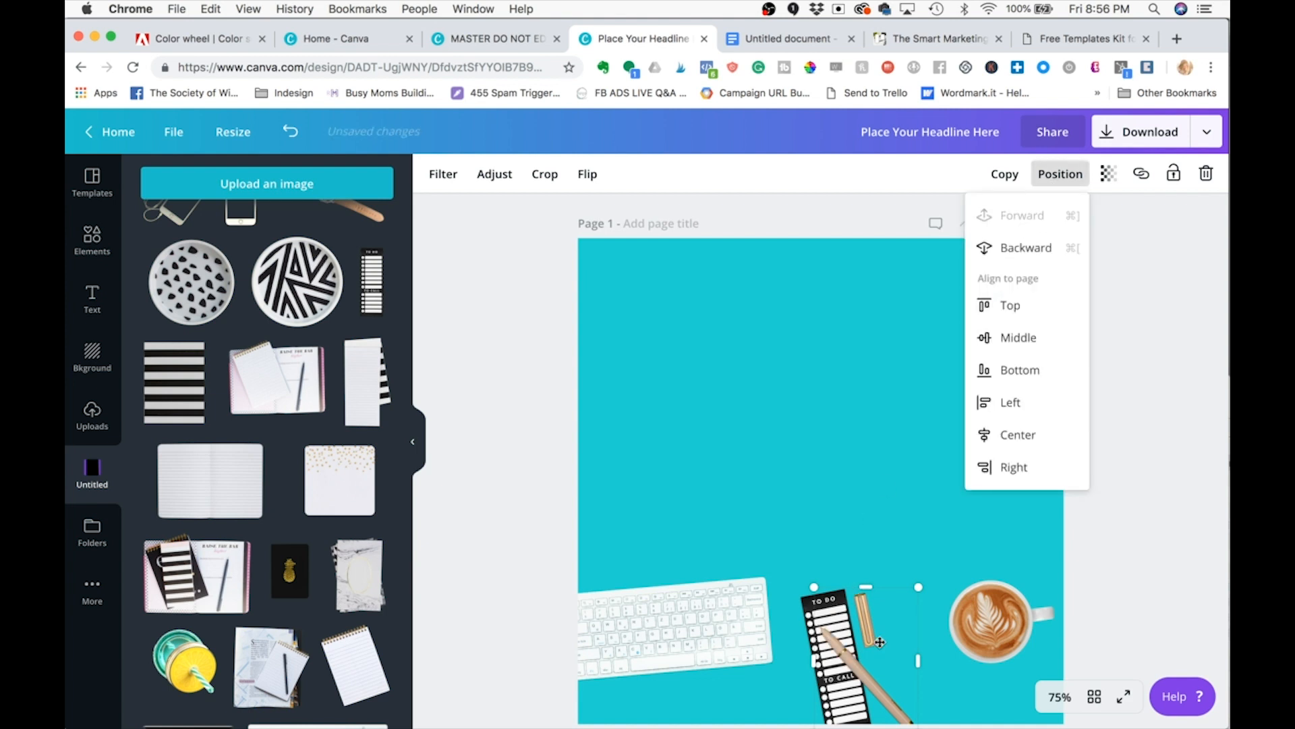
Step: Shrink the pen with its cap to about 153 × 218 and reposition it and the to-do list so the tip rests on the list
drag(854, 658, 877, 658)
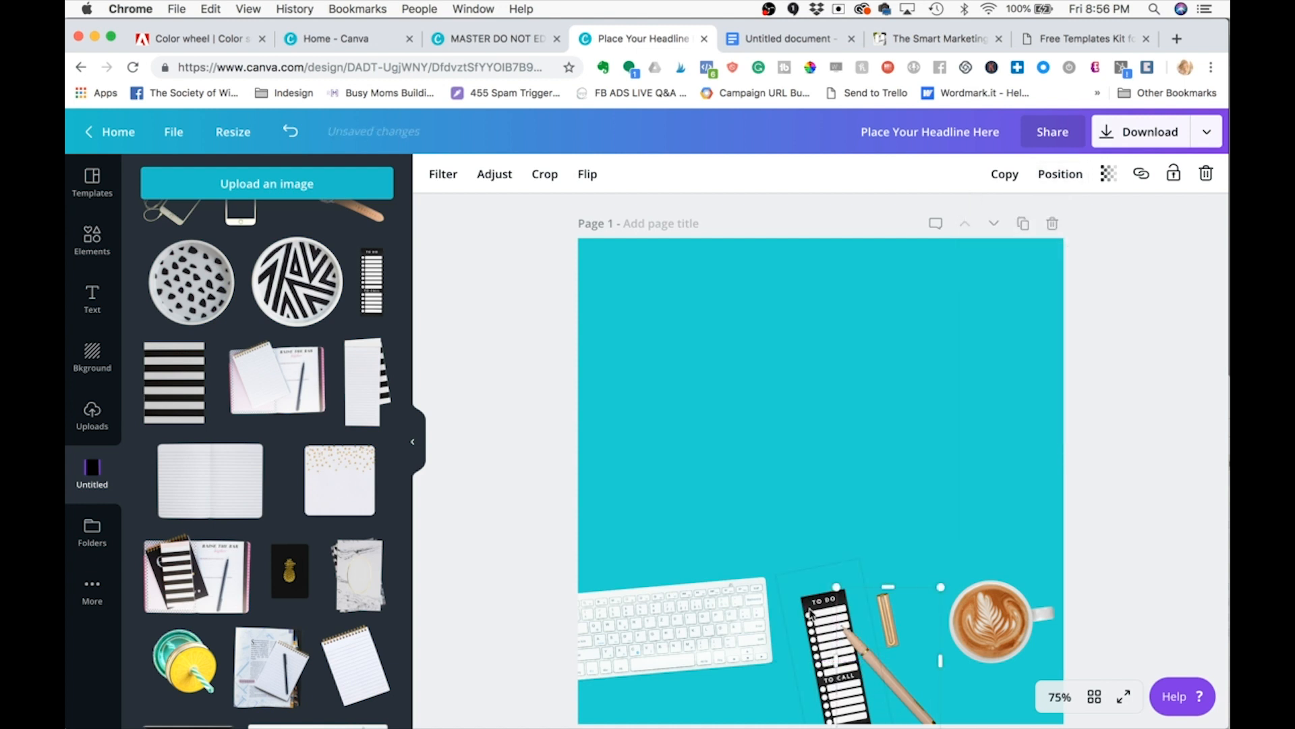
drag(810, 610, 800, 603)
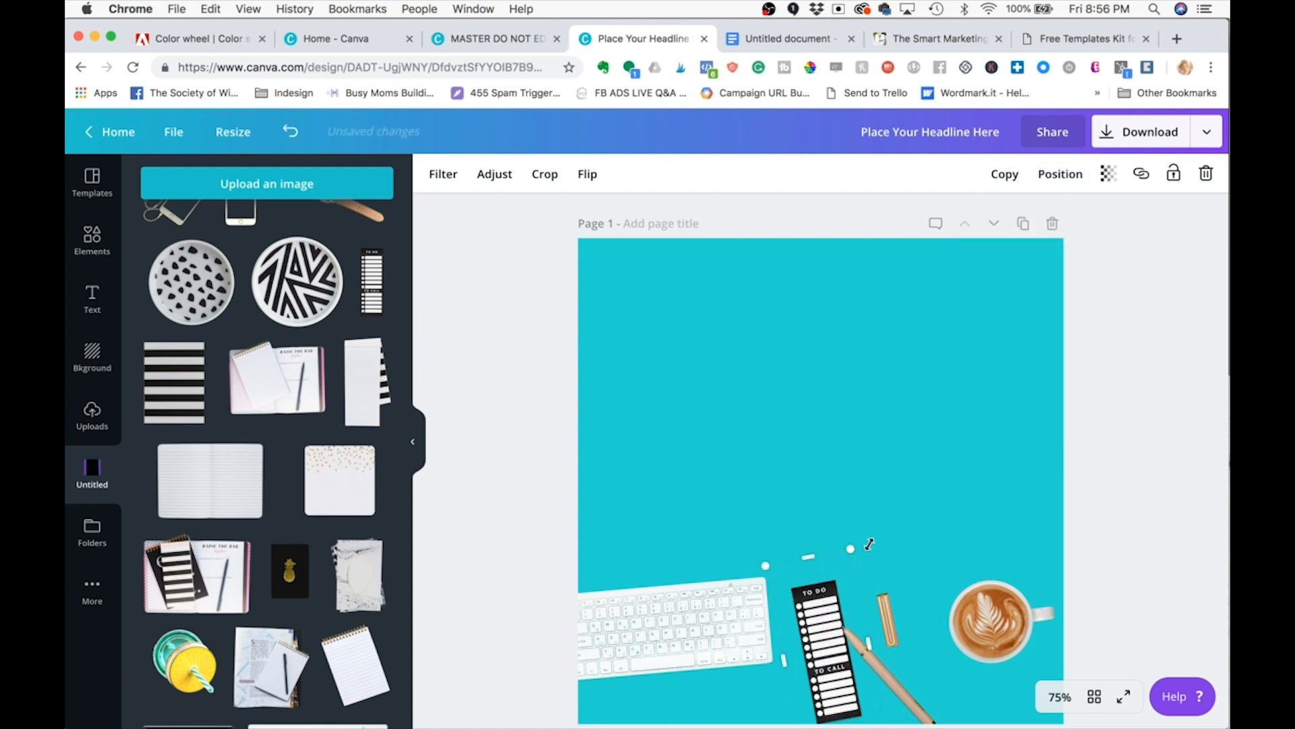
drag(870, 544, 880, 536)
click(890, 687)
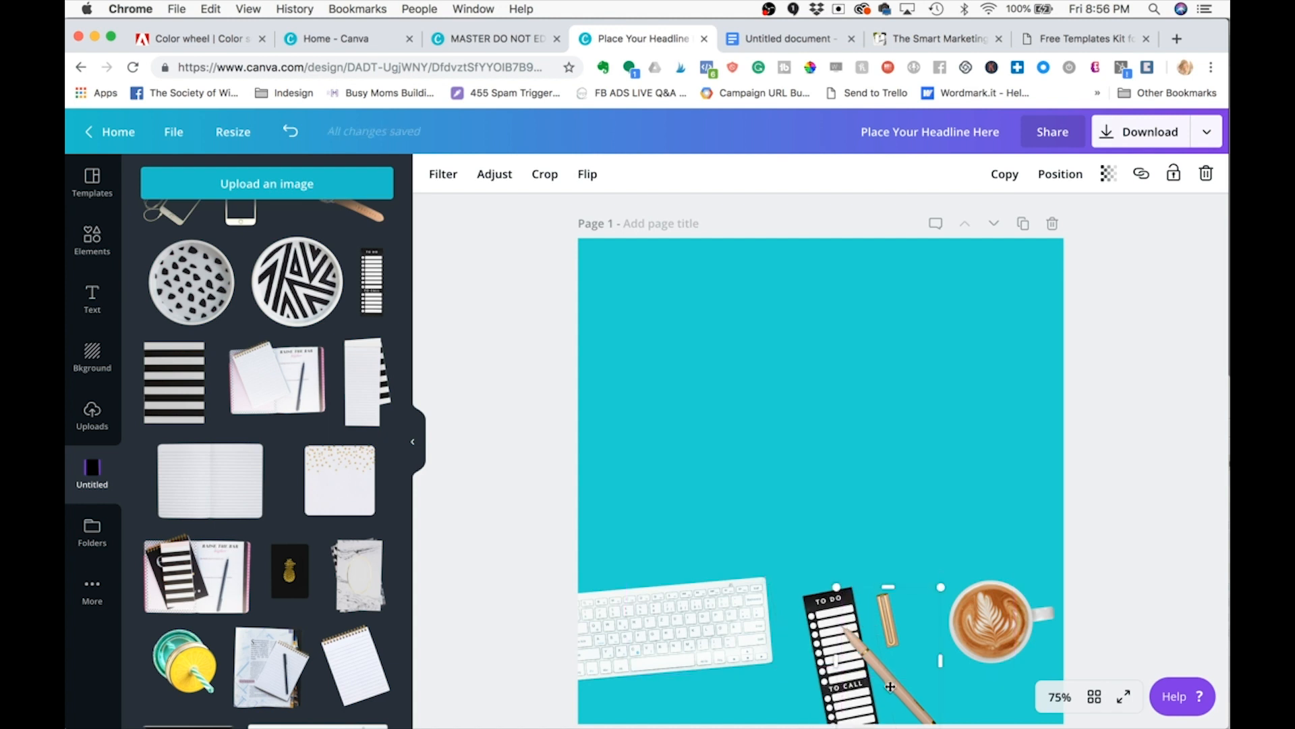
drag(891, 686, 885, 701)
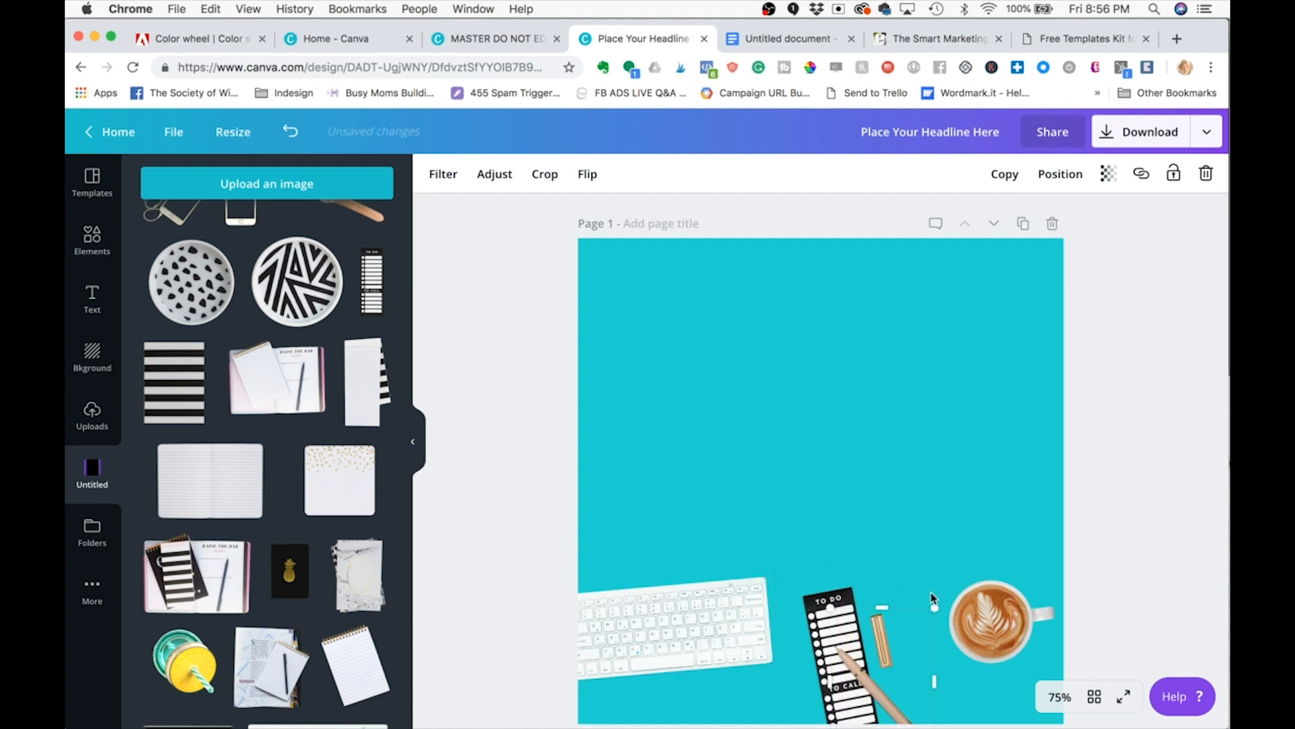
drag(935, 609, 923, 623)
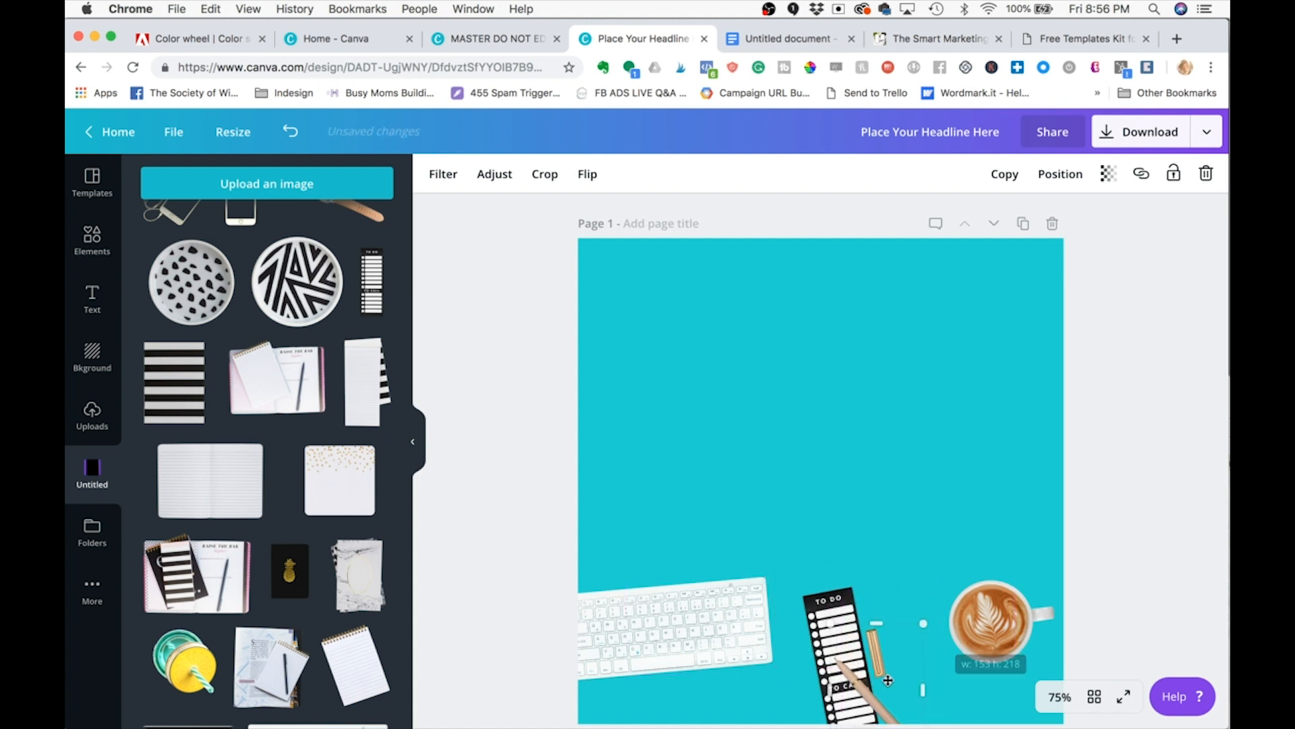
drag(868, 688, 877, 676)
Step: Enlarge the keyboard until it nearly reaches the to-do list, and place the coffee cup beside the pen cap, slightly rotated
click(695, 637)
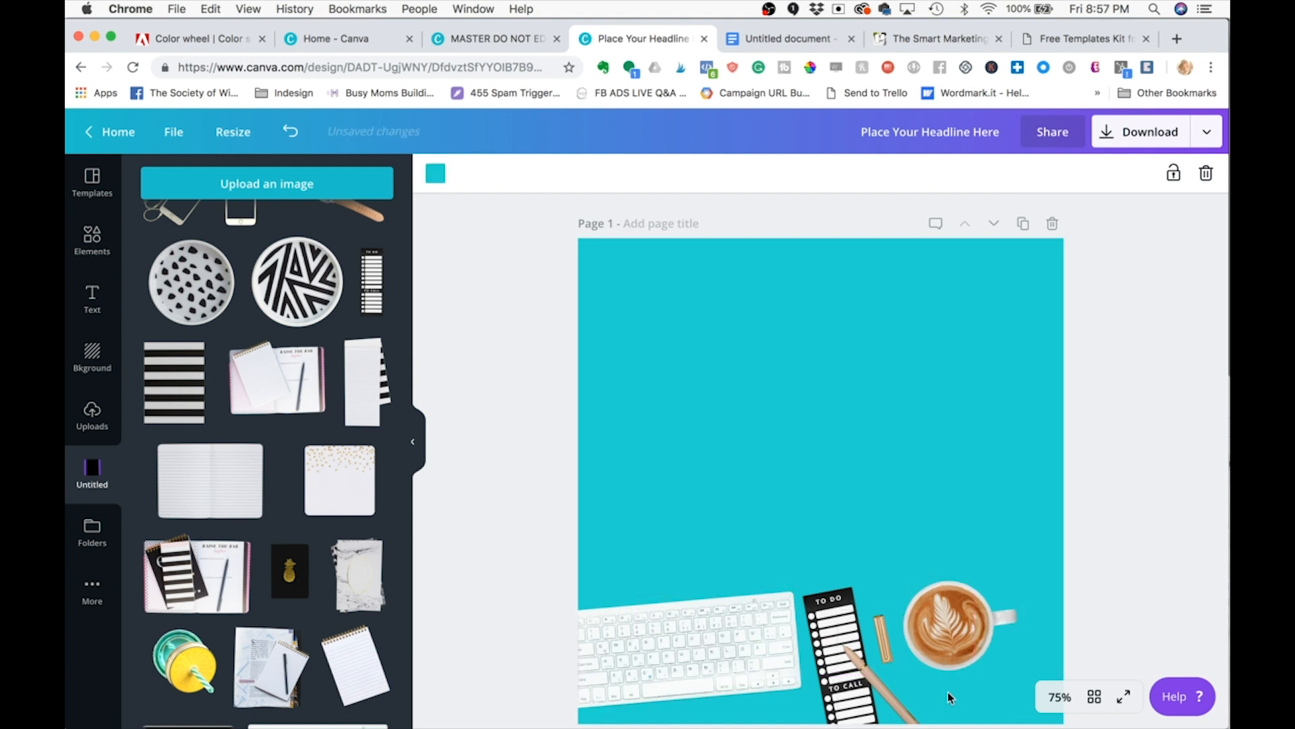
click(946, 642)
drag(945, 689, 933, 685)
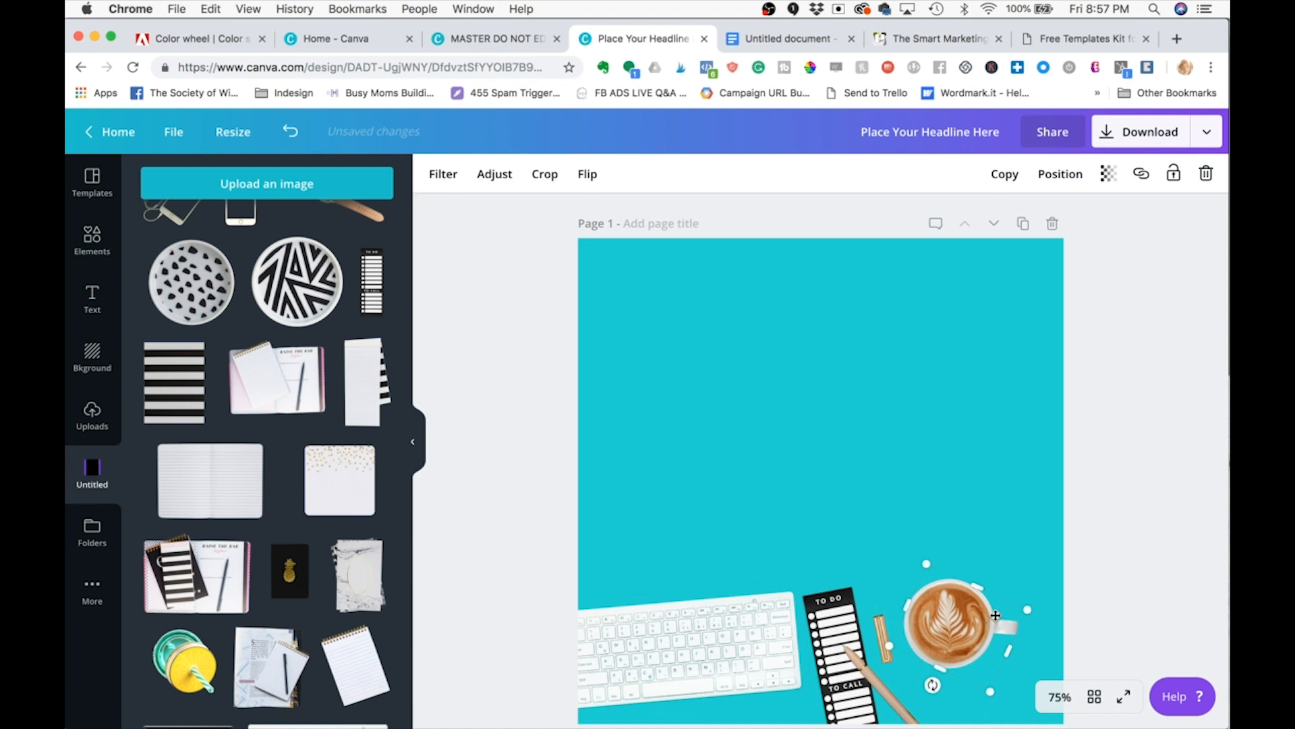
Step: Enlarge the keyboard, to-do list, pen and coffee cup together, and tilt the keyboard the opposite way
scroll(776, 486, down, 2)
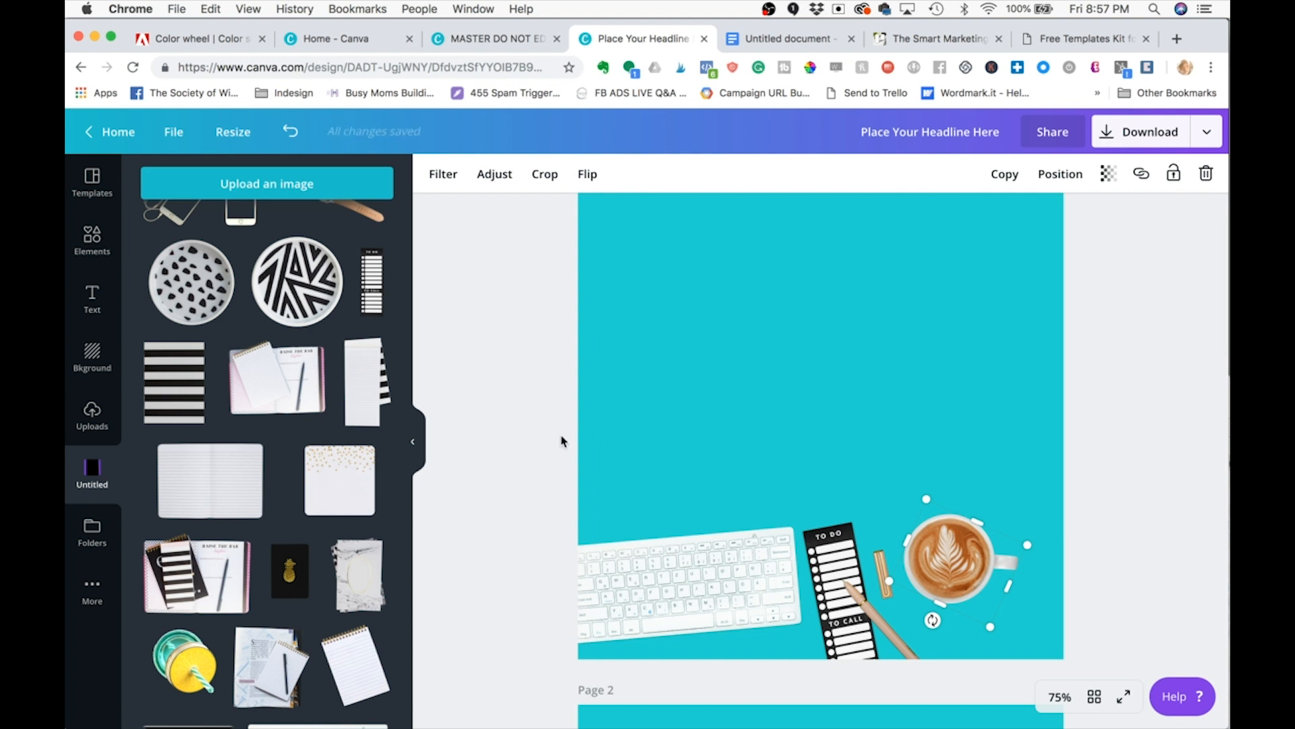
mouse_move(559, 437)
mouse_down()
mouse_move(800, 630)
mouse_move(1035, 640)
mouse_up()
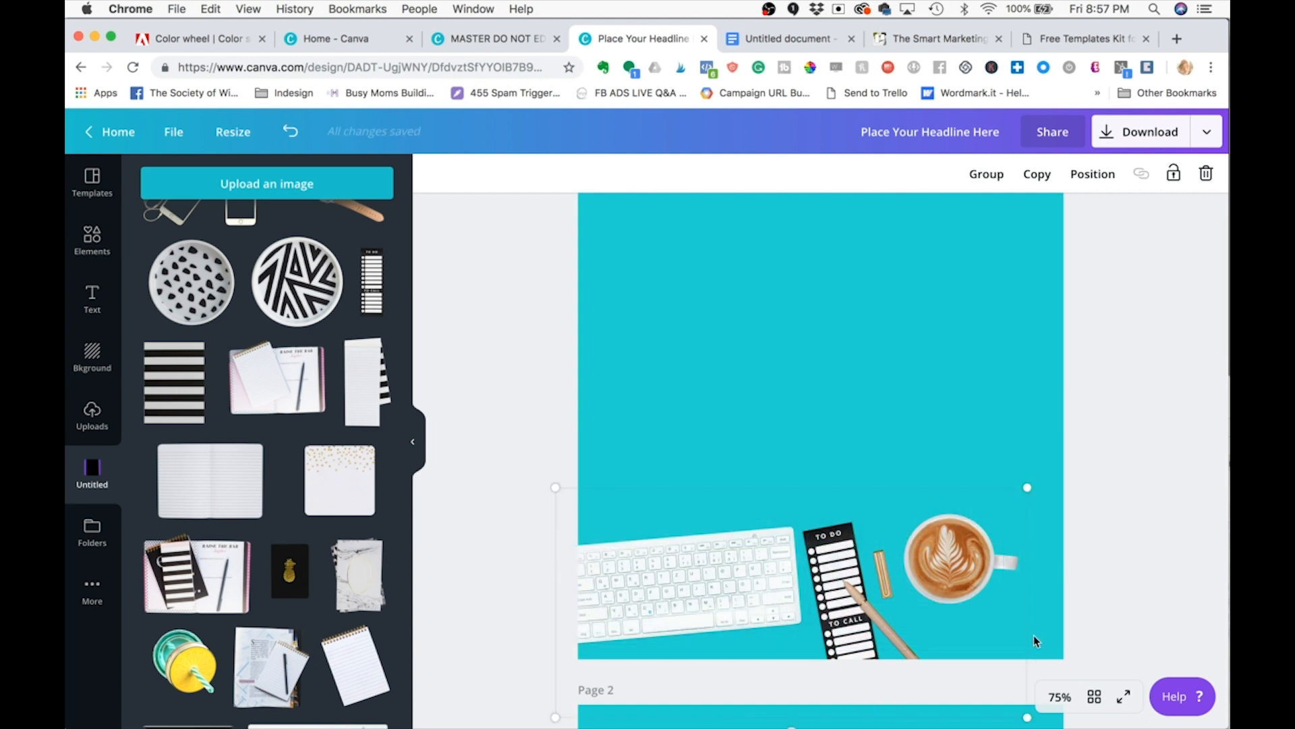
drag(1027, 487, 1090, 445)
click(1171, 465)
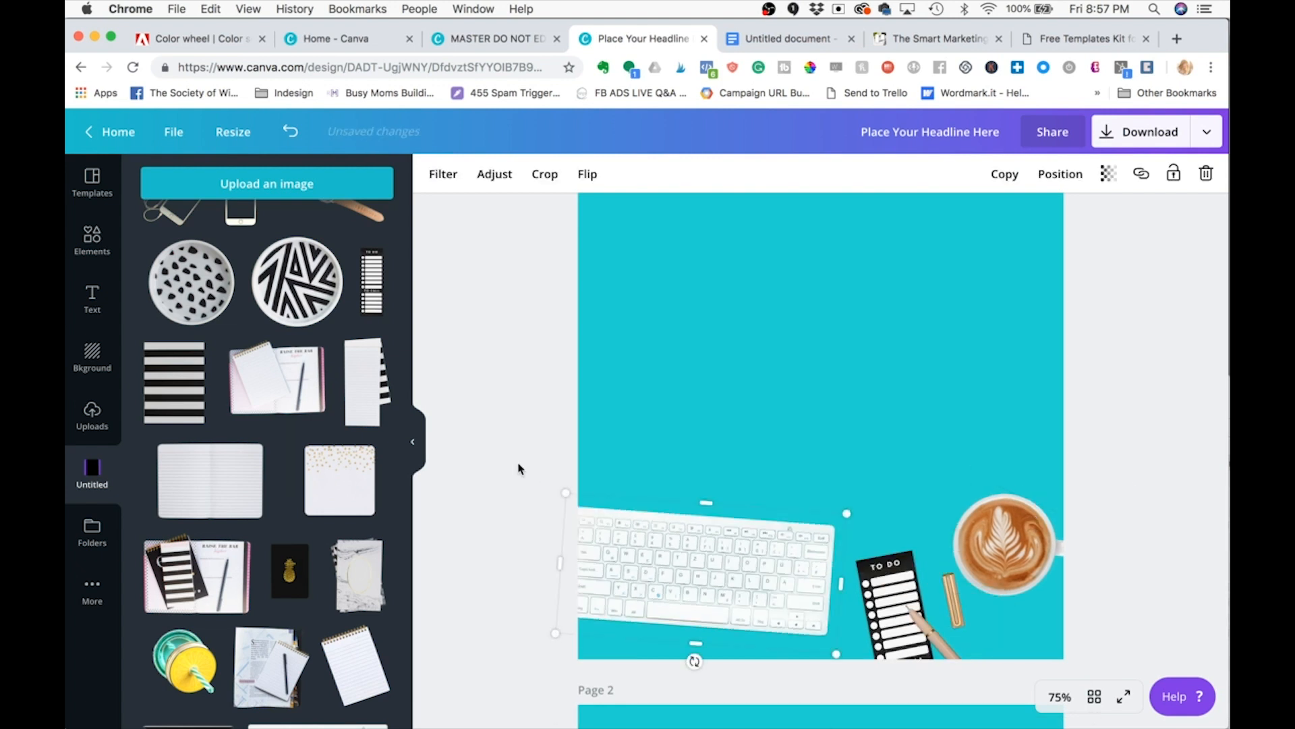
Step: Shift the coffee cup slightly up and left, keeping its handle at the page's right edge
click(517, 466)
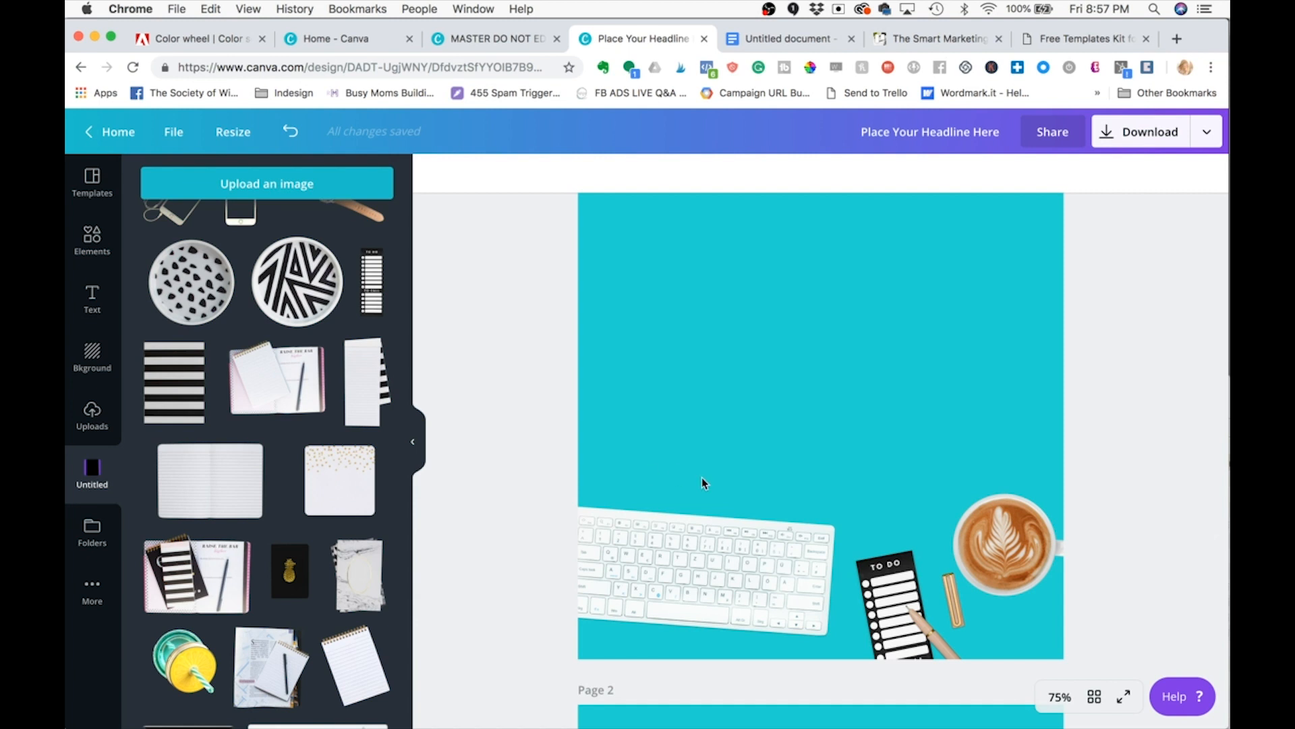
drag(1022, 542, 1015, 530)
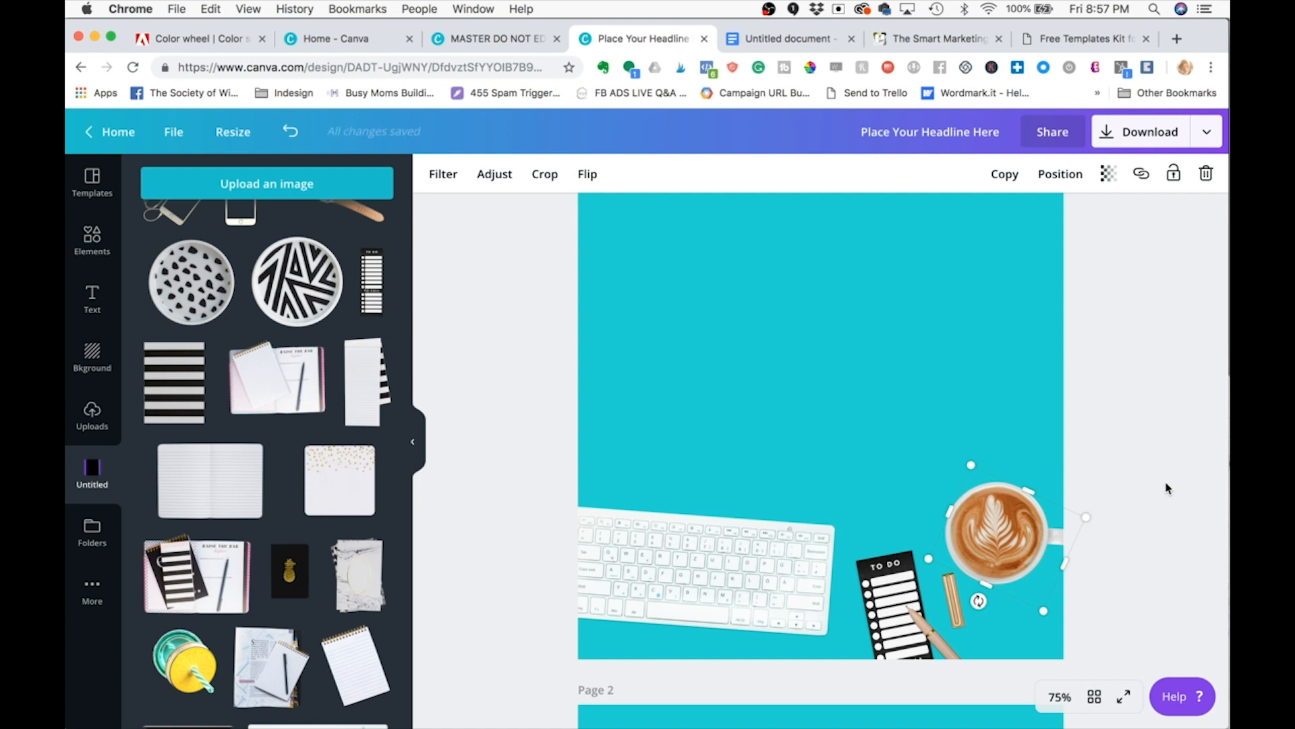
click(1176, 512)
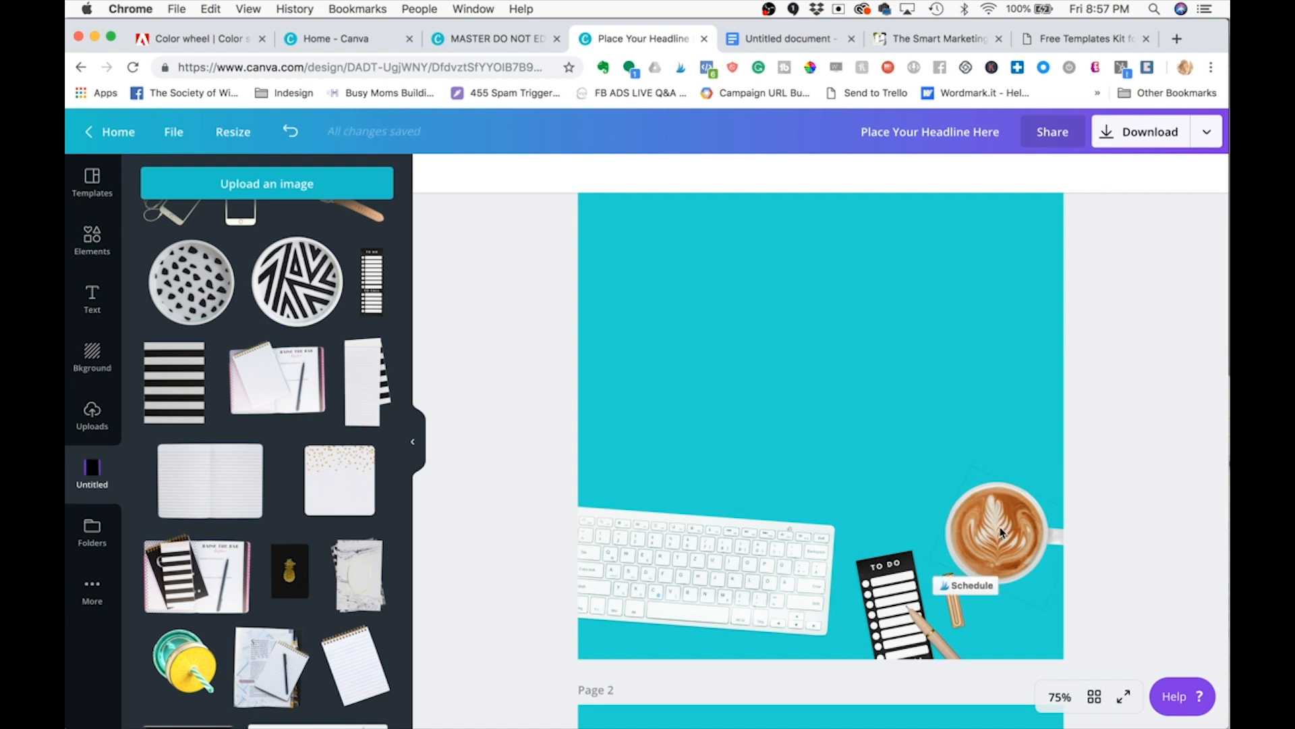
Step: Duplicate the coffee cup and set the copy's brightness to -100, saturation to -100 and blur to 25
click(996, 530)
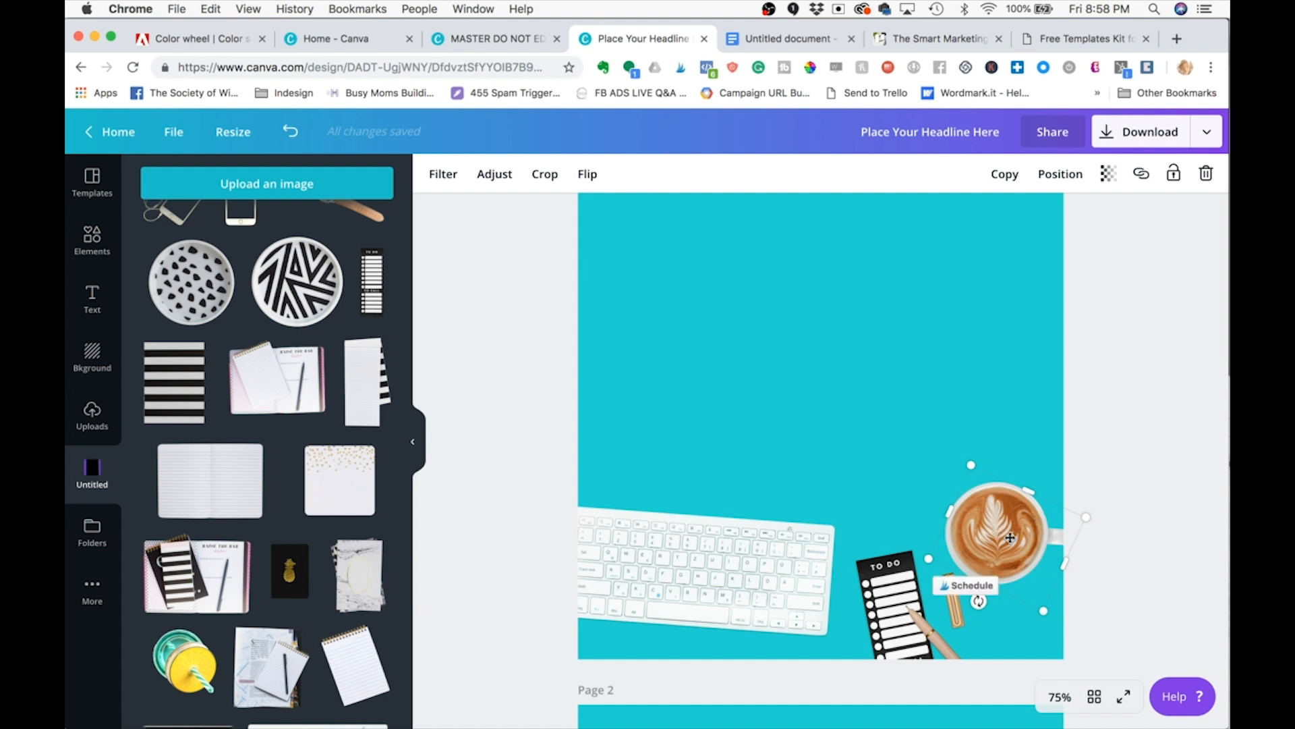
click(1004, 174)
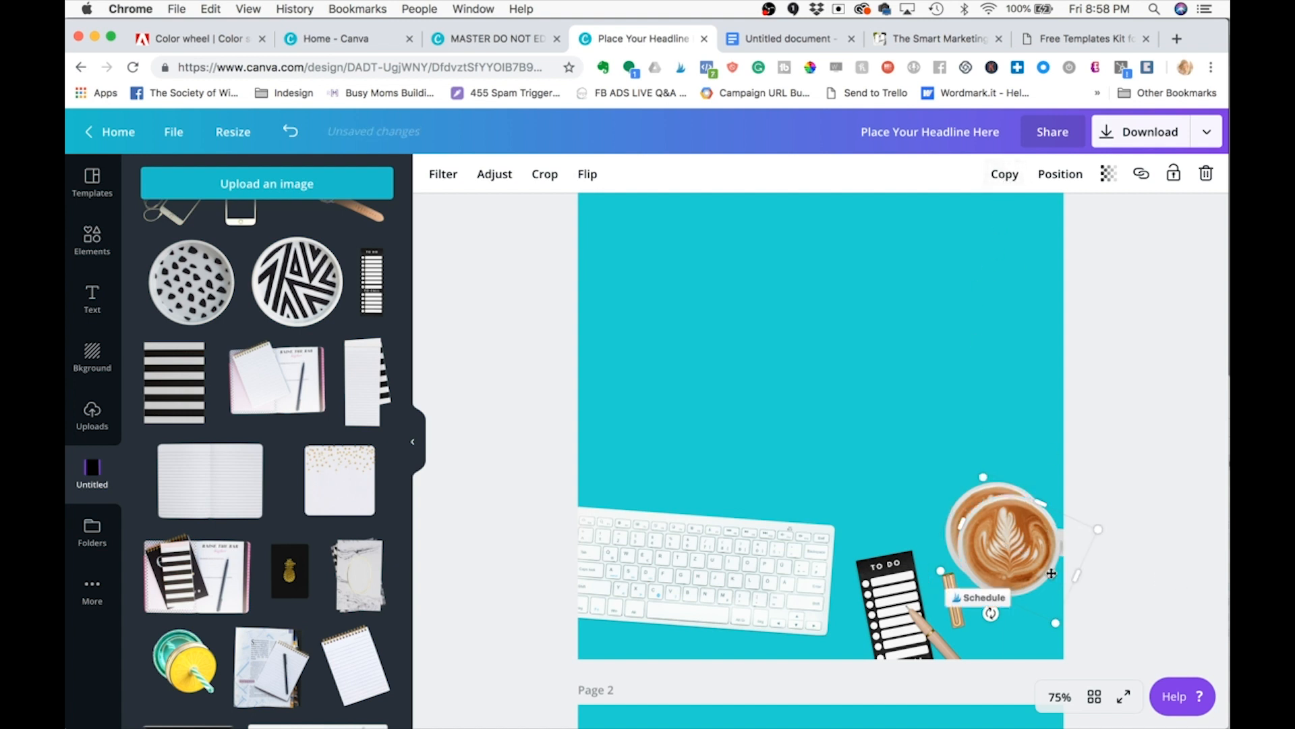
click(495, 174)
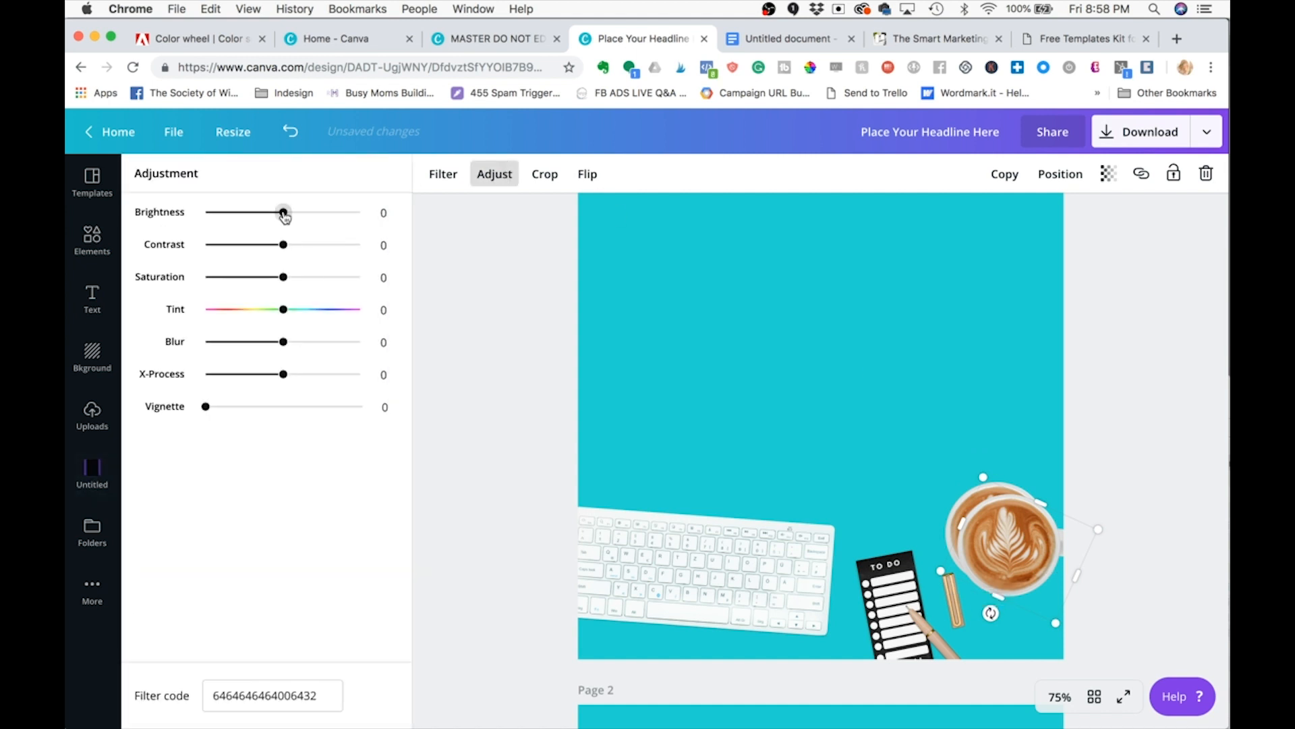
drag(283, 212, 206, 213)
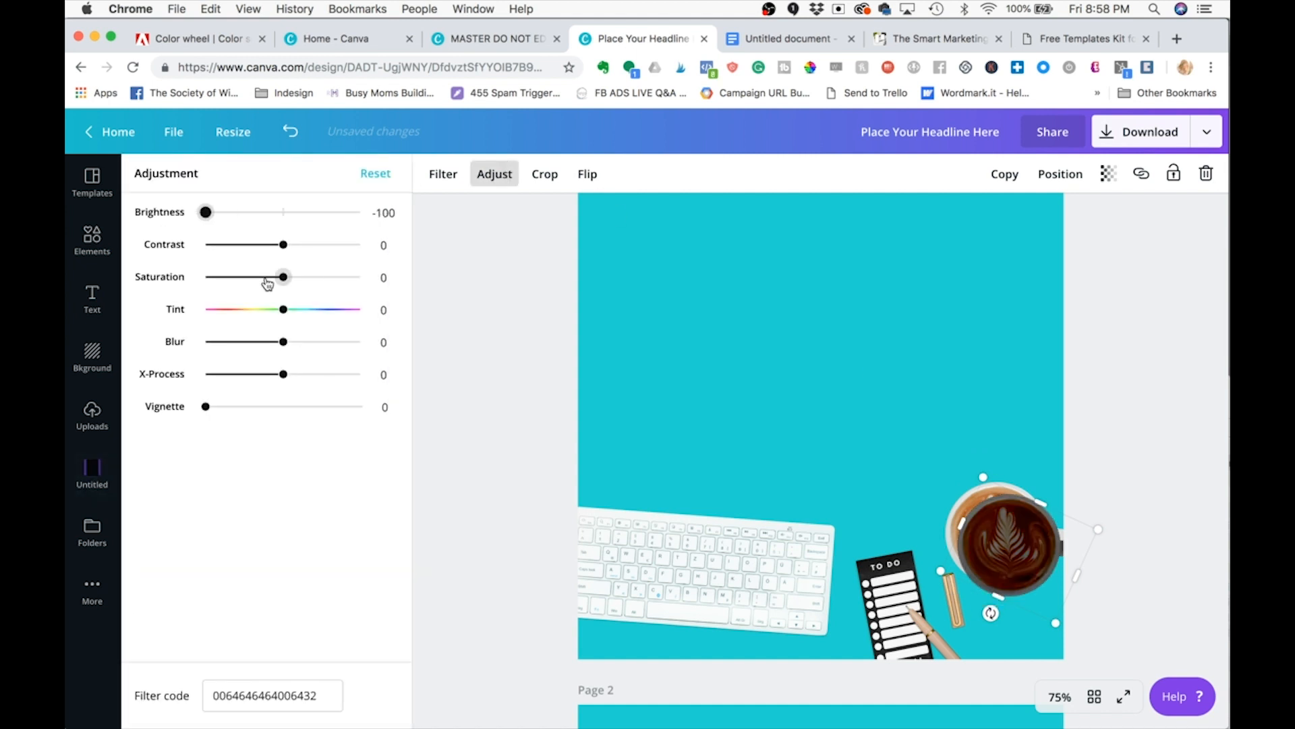
drag(280, 278, 183, 278)
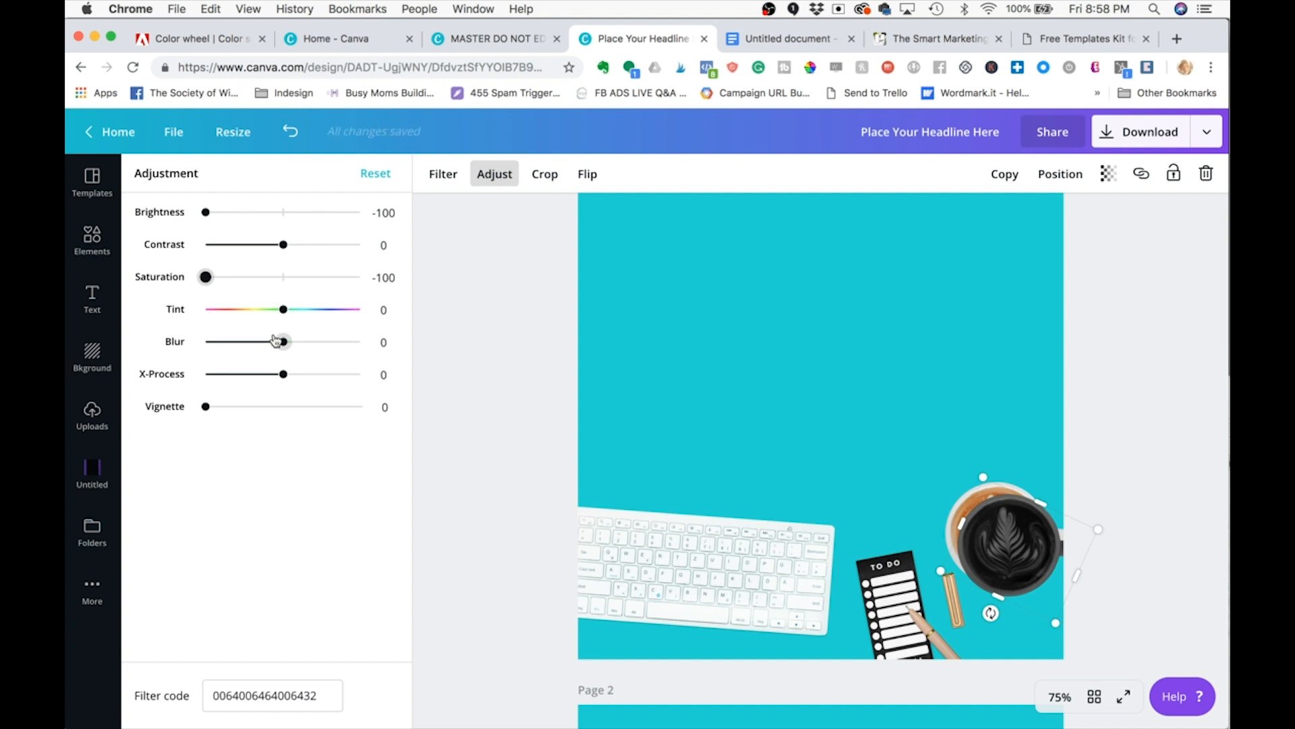
drag(291, 348, 304, 348)
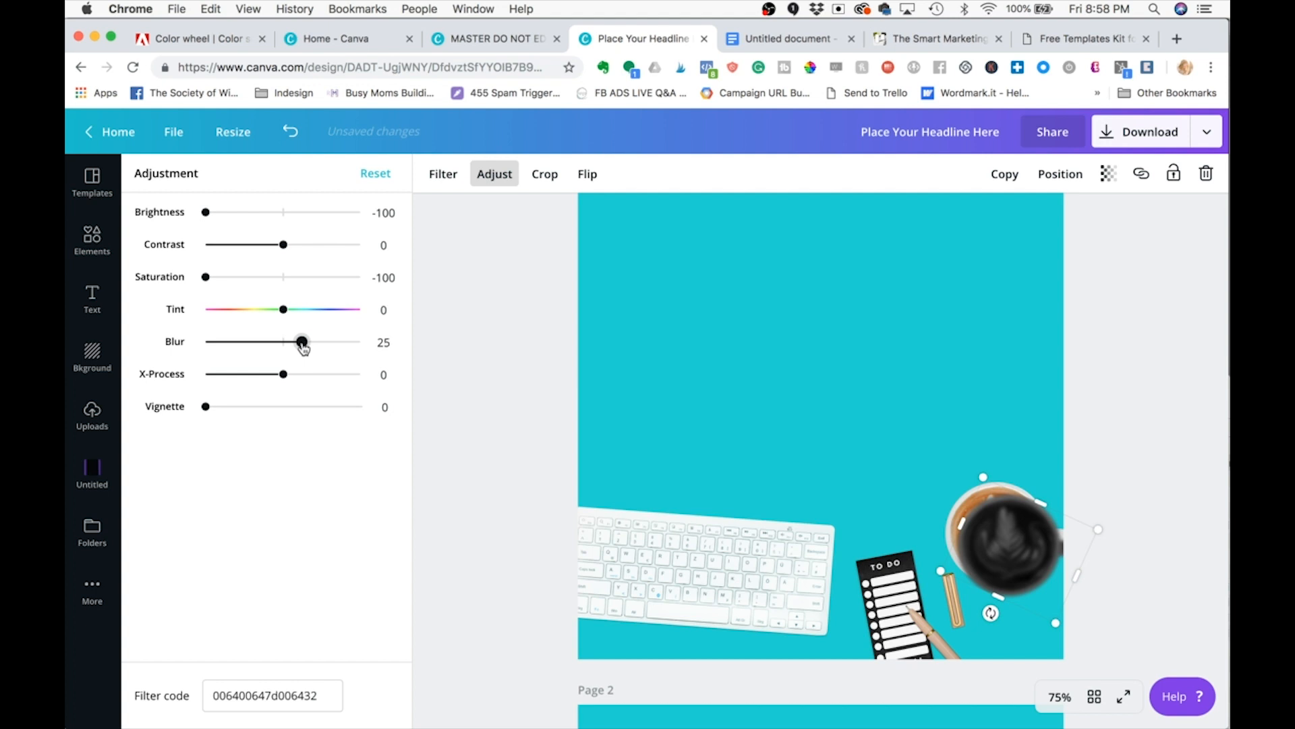
Step: Send the darkened, blurred cup copy backward behind the original coffee cup as its shadow
click(1061, 177)
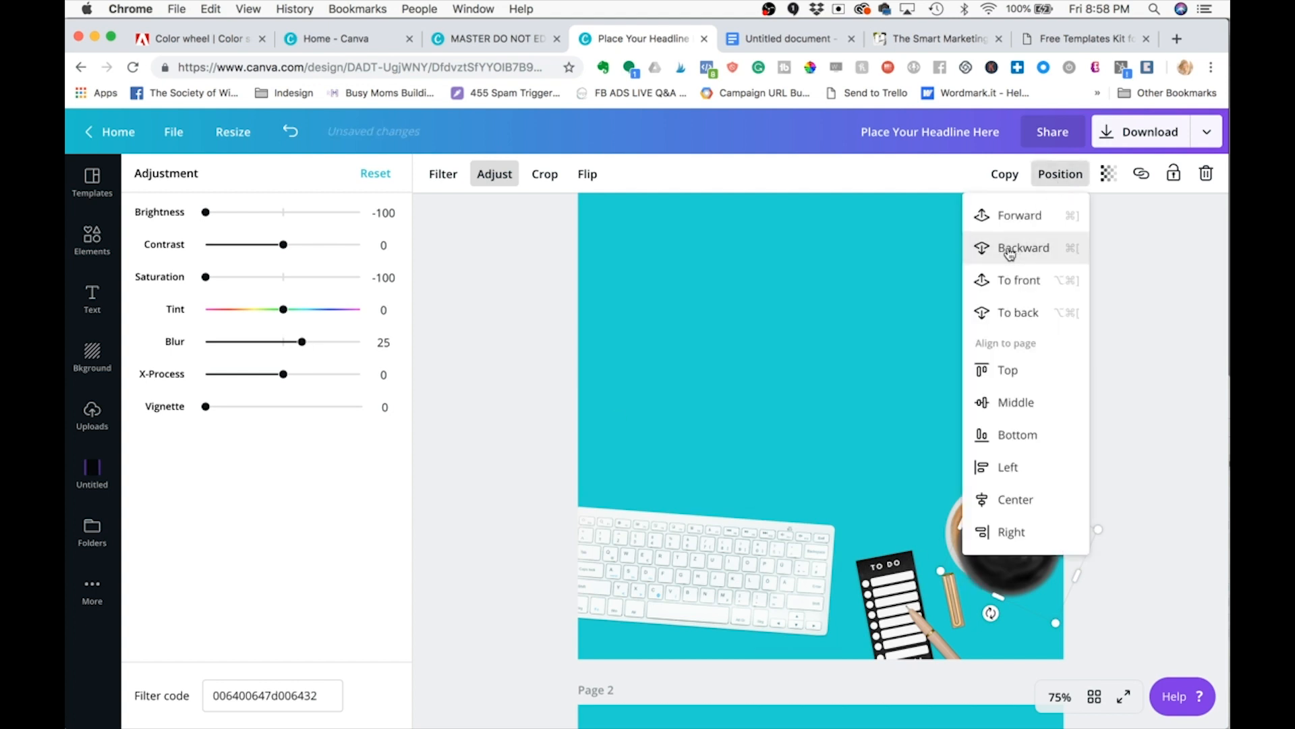
click(1010, 251)
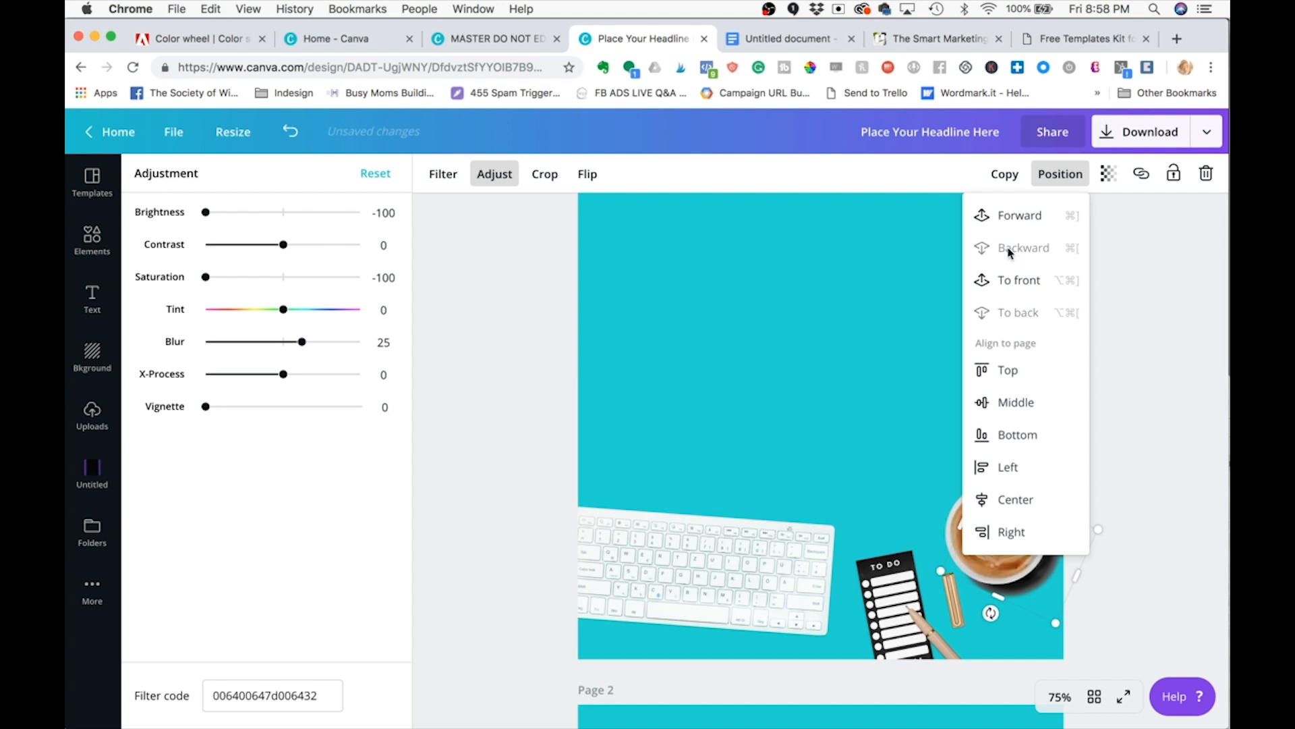
click(1151, 323)
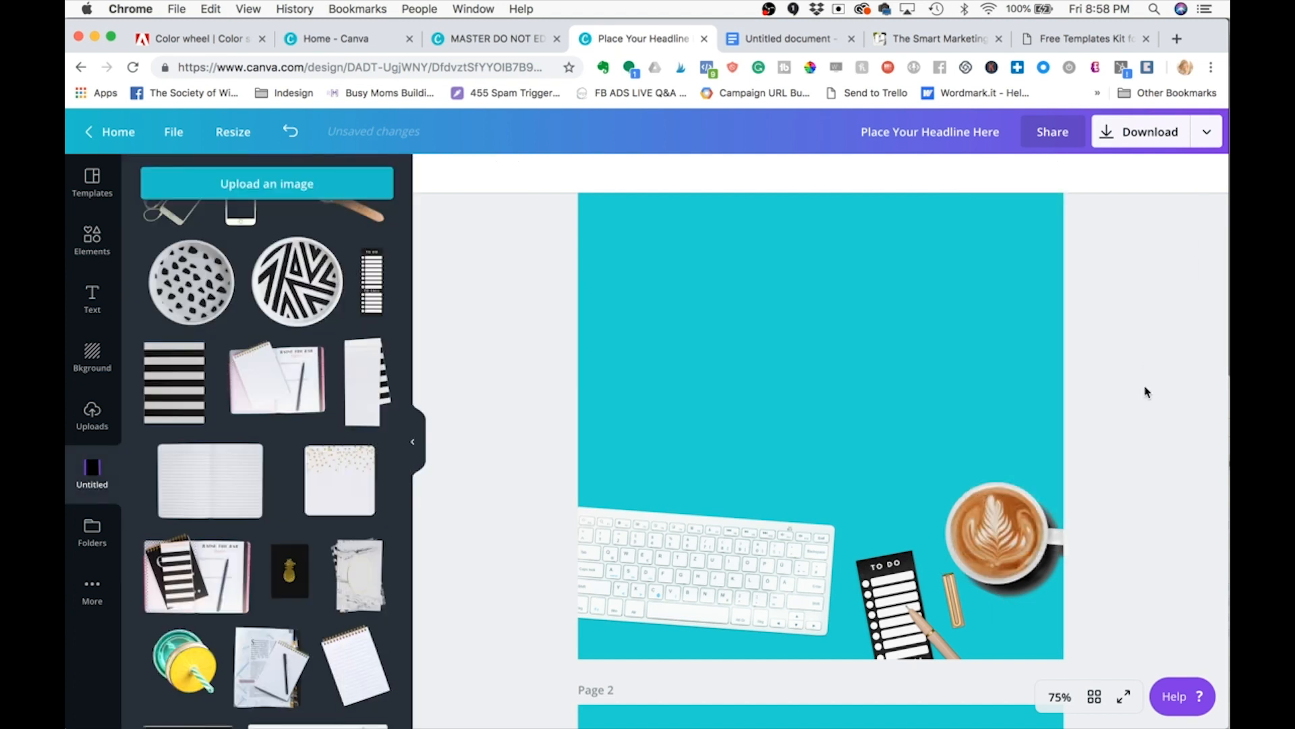
Step: Nudge the shadow copy left and up in small increments so only a thin shadow shows beneath the coffee cup
click(1025, 603)
key(Left)
key(Left)
key(Left)
key(Left)
key(Left)
key(Left)
key(Left)
key(Left)
key(Left)
key(Left)
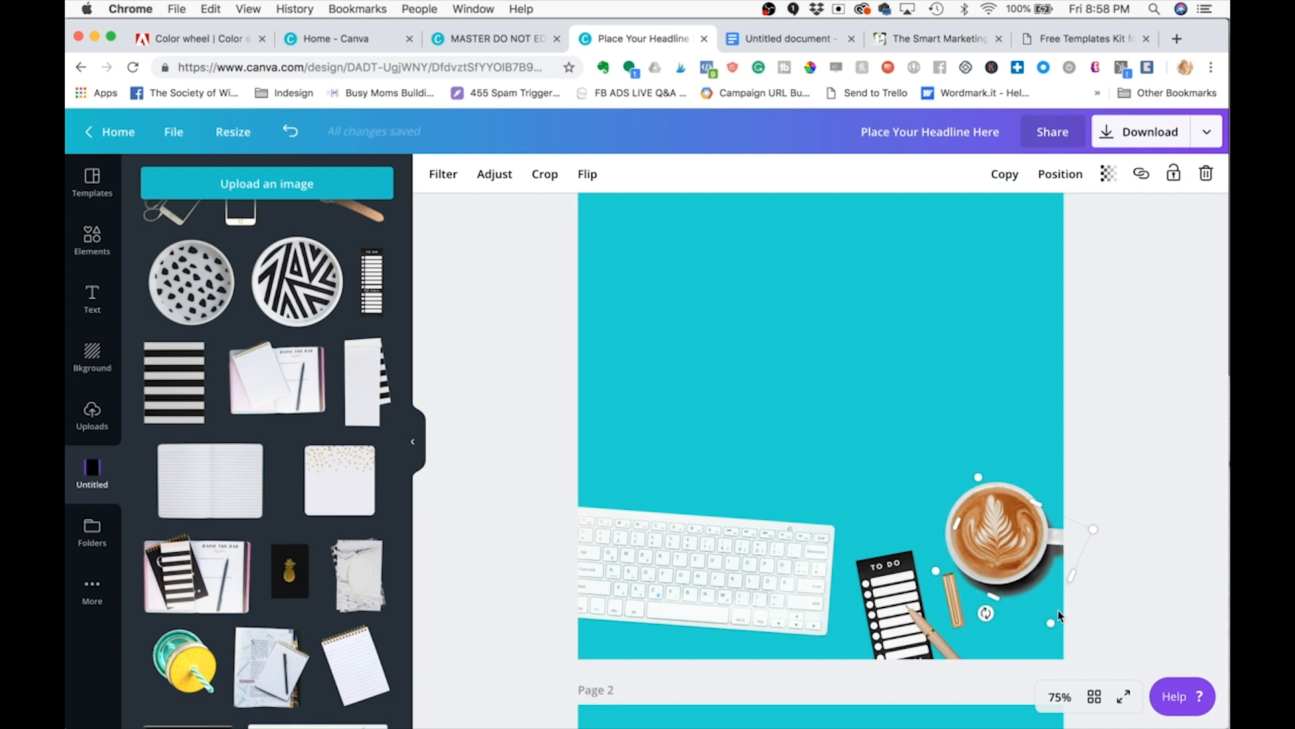
key(Left)
key(Left)
key(Left)
key(Left)
key(Left)
key(Left)
key(Left)
key(Up)
key(Up)
key(Up)
key(Up)
key(Up)
key(Up)
key(Left)
key(Left)
key(Left)
key(Left)
key(Left)
key(Left)
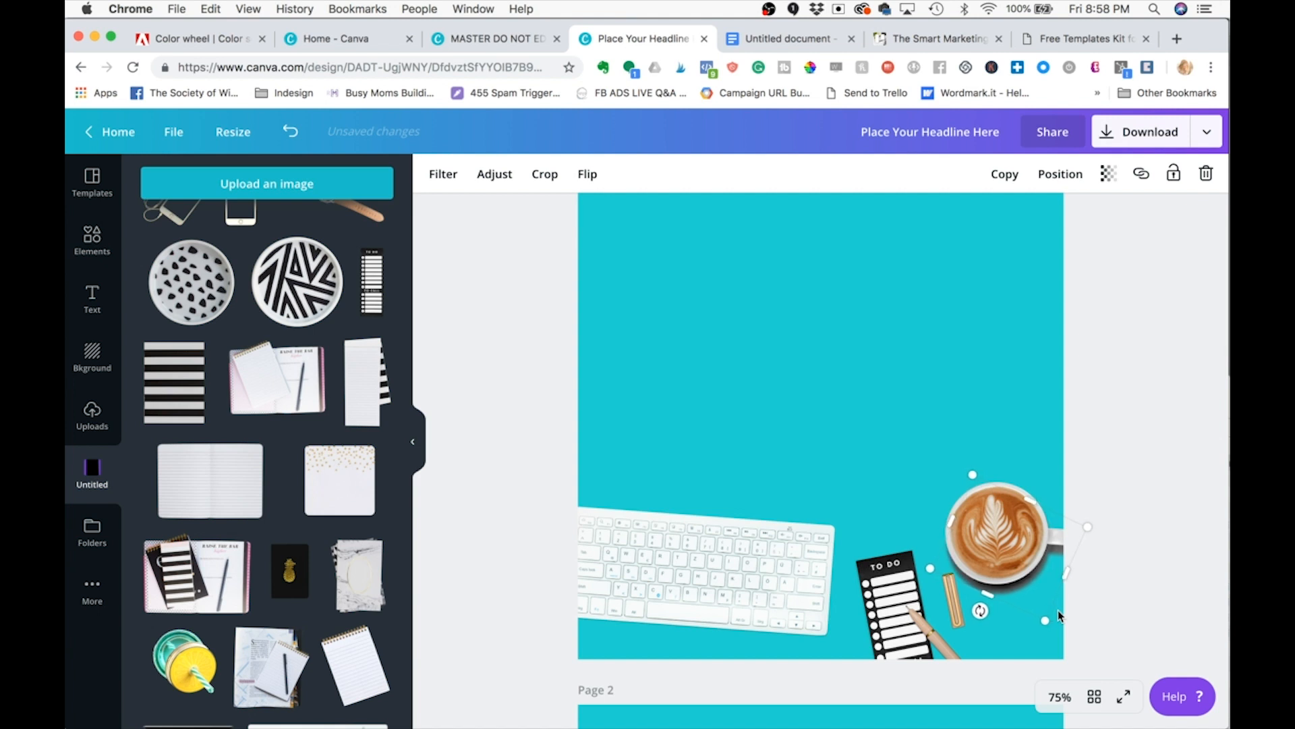
key(Up)
key(Up)
key(Up)
key(Up)
key(Left)
key(Left)
key(Left)
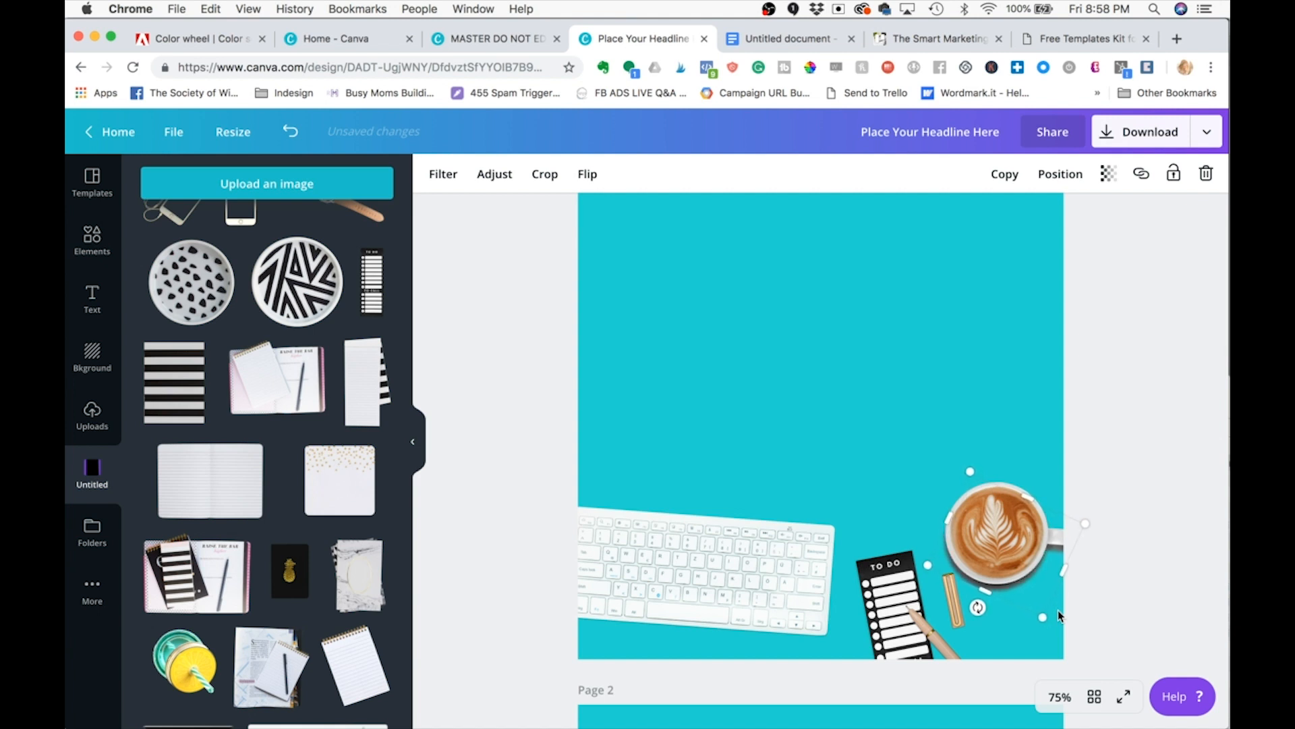
key(Up)
key(Up)
key(Up)
key(Up)
key(Up)
key(Up)
key(Left)
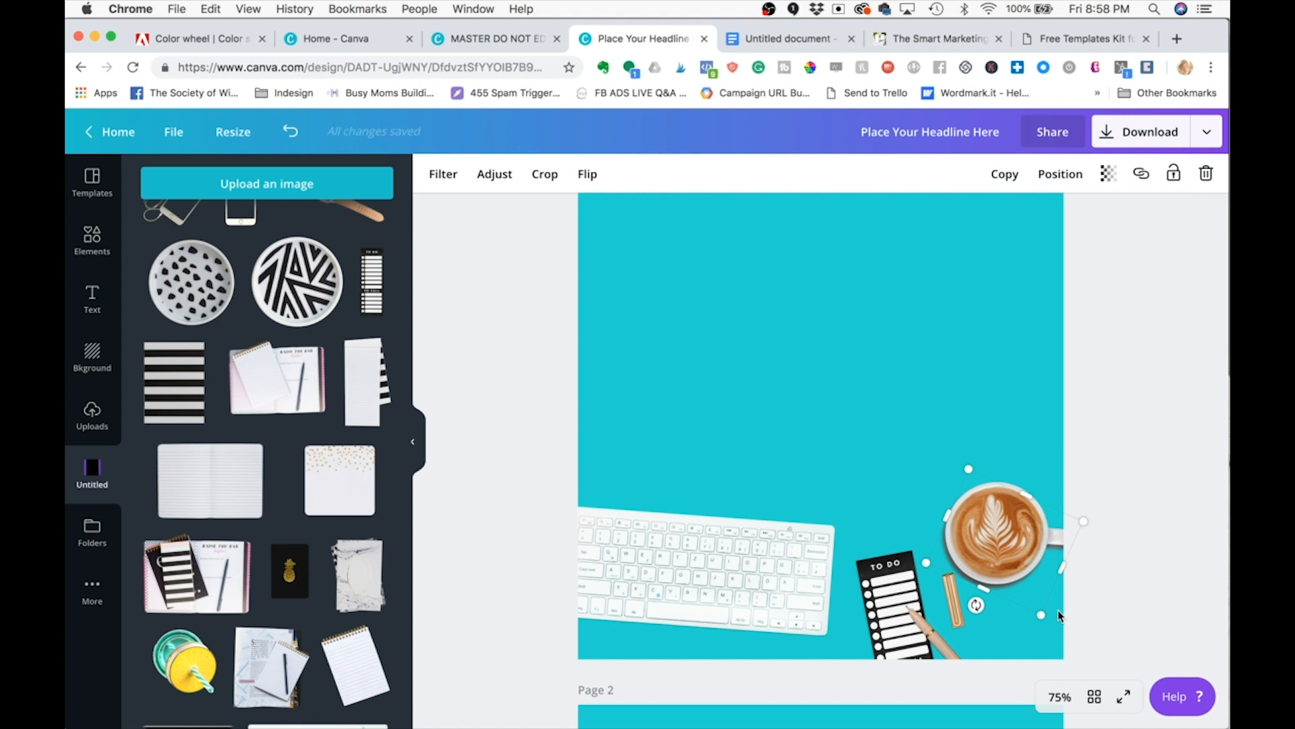
Step: Nudge the coffee cup's shadow copy slightly further left and set its transparency to 22
key(Left)
key(Left)
key(Left)
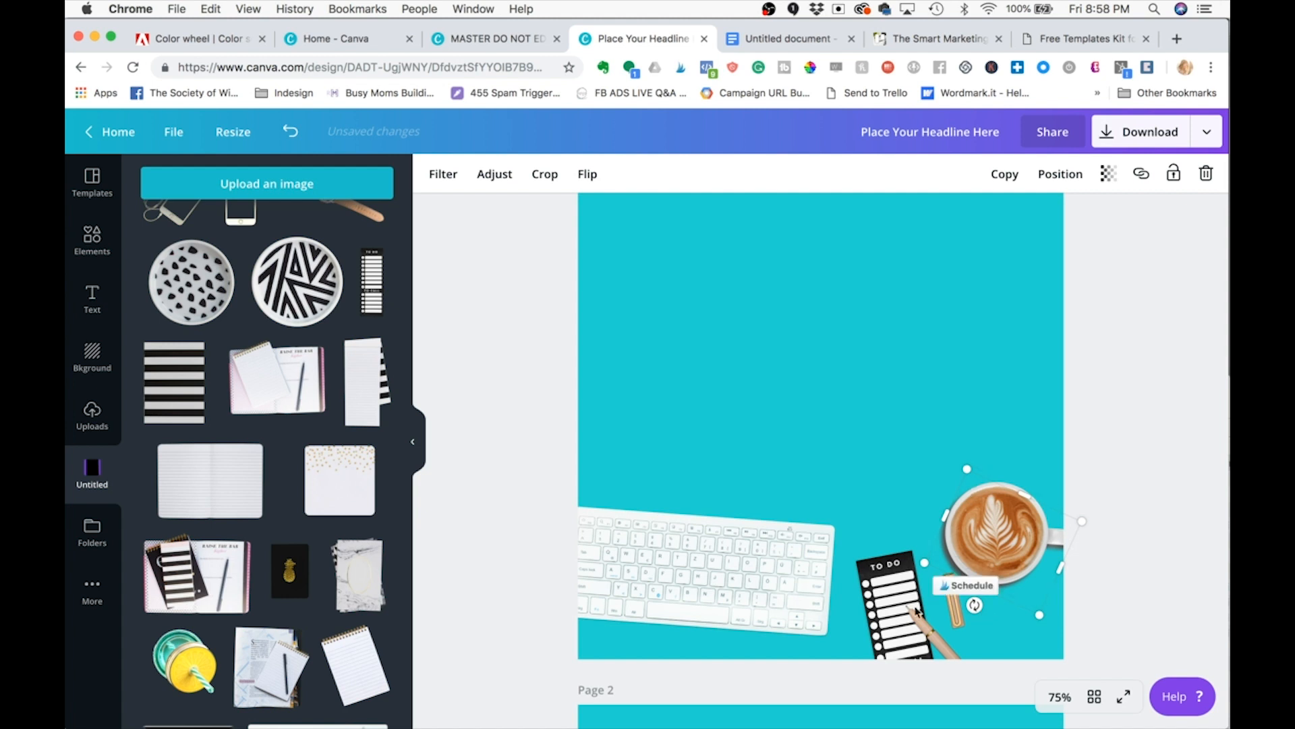
click(1108, 173)
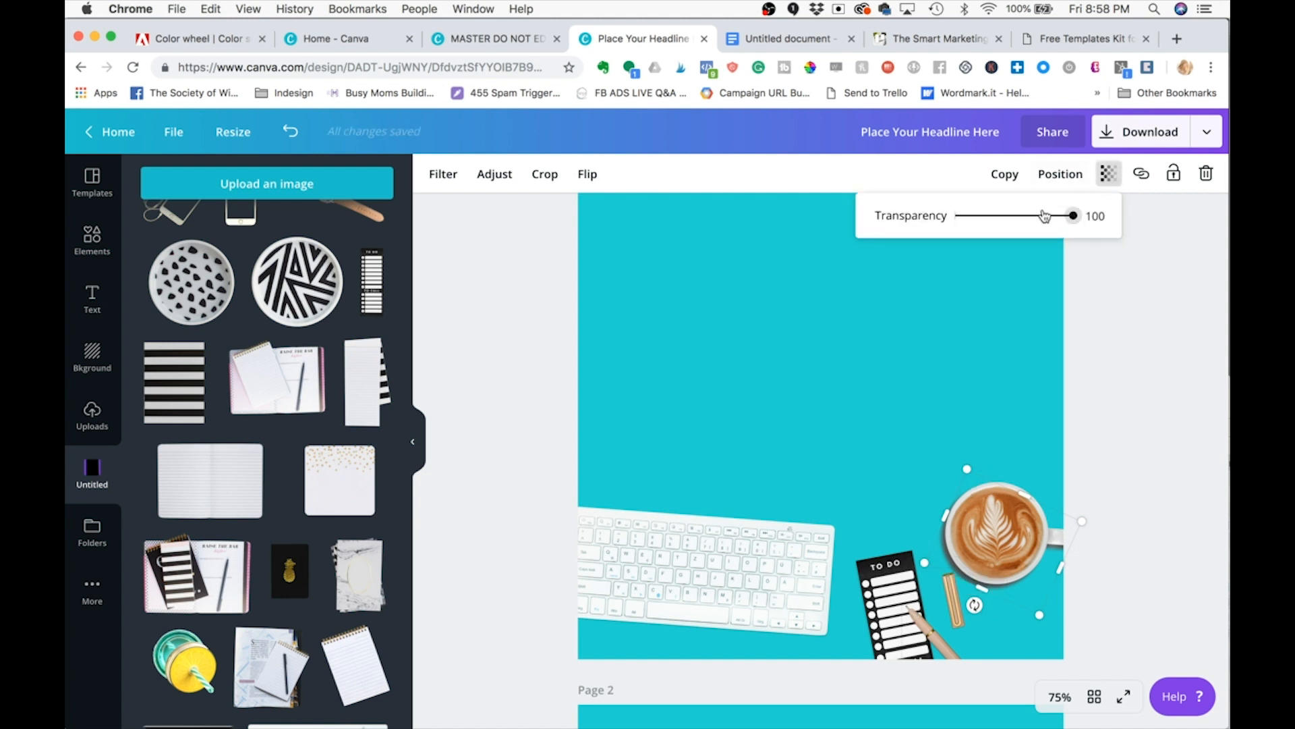
drag(1073, 215, 983, 230)
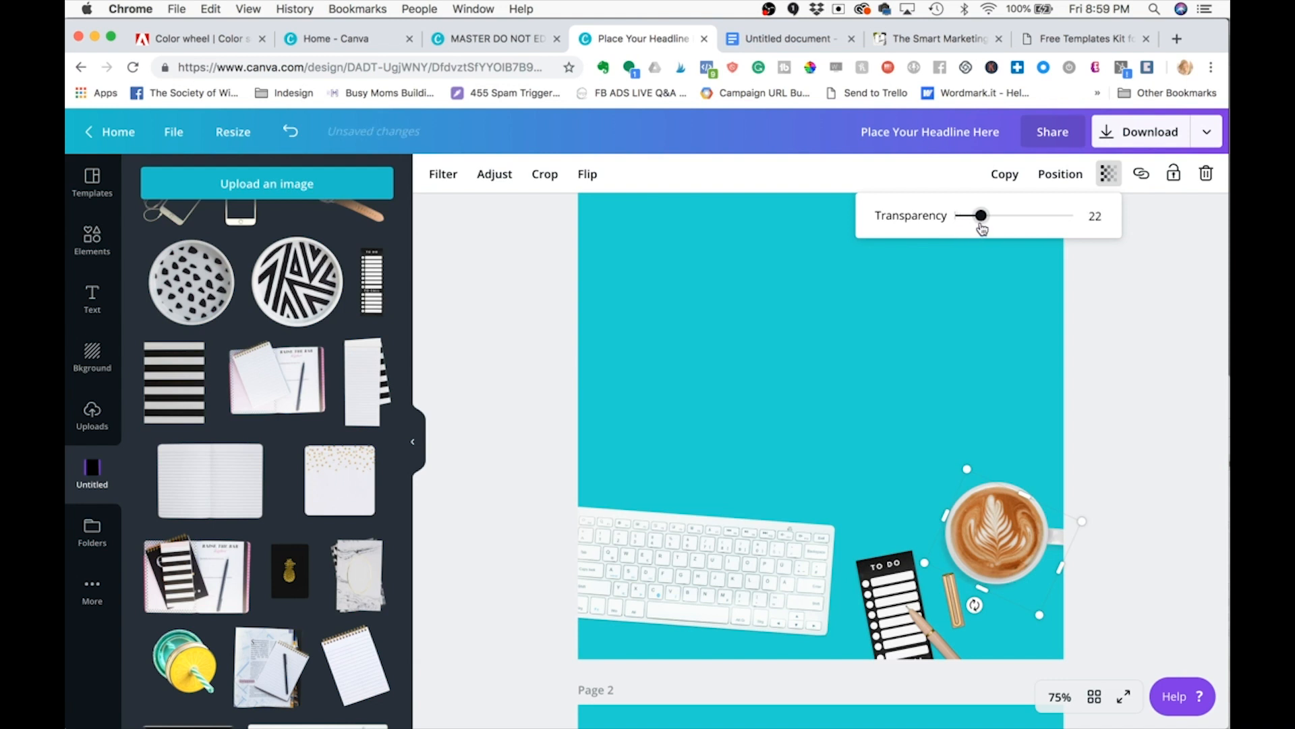
Step: Duplicate the keyboard, offset the copy slightly below the original, and set its brightness to -100, saturation to -100 and blur to 23
click(718, 584)
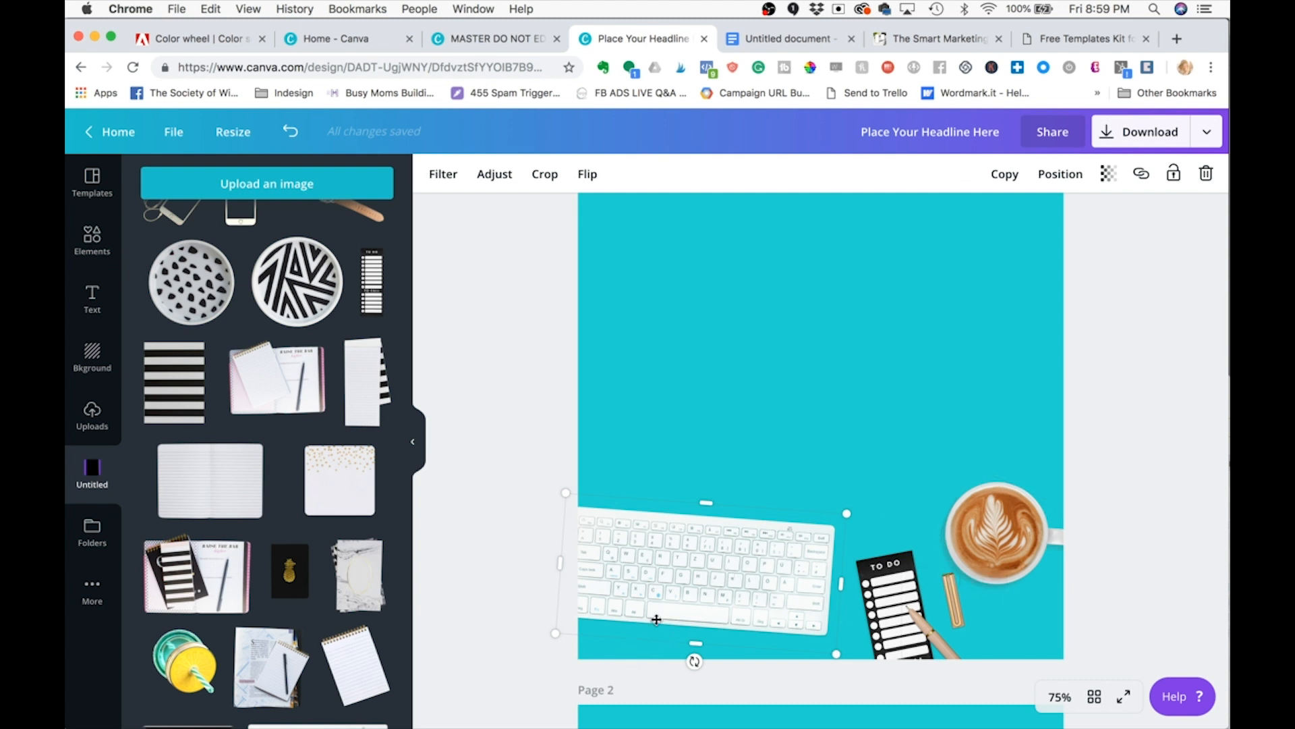
click(1005, 174)
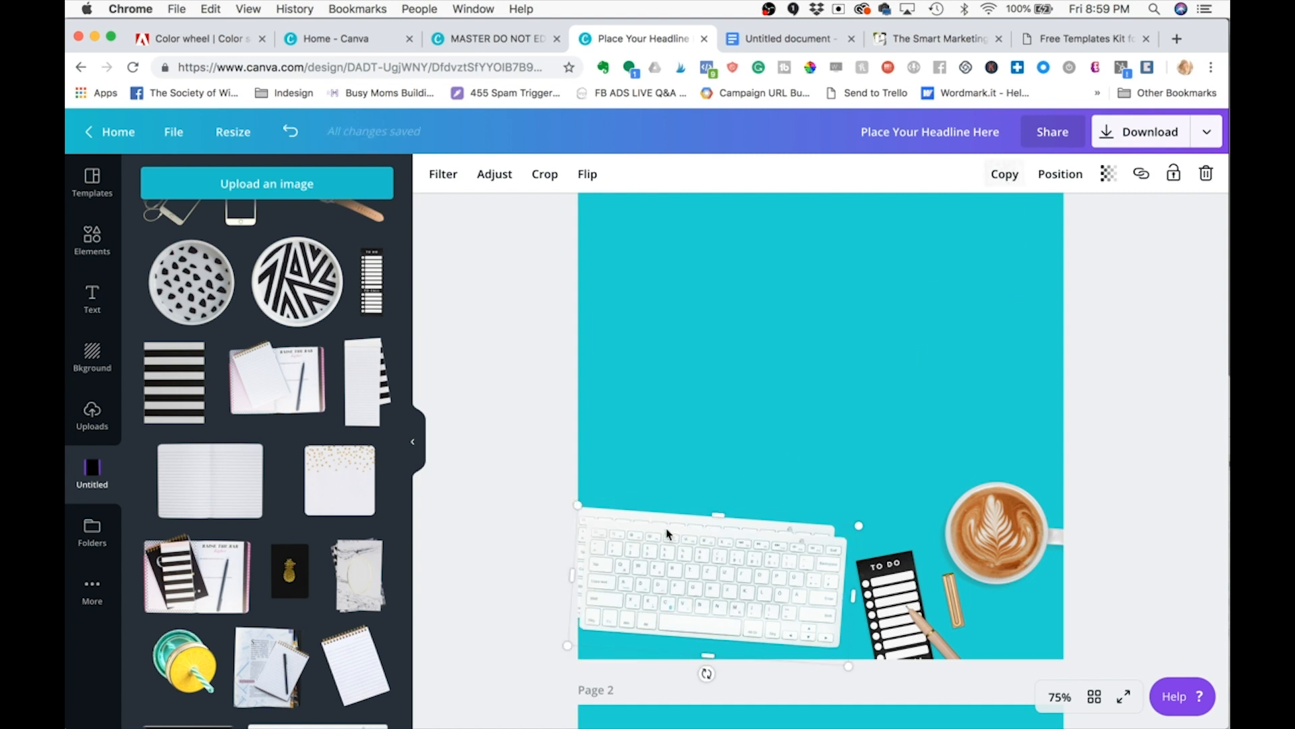
drag(653, 553, 634, 564)
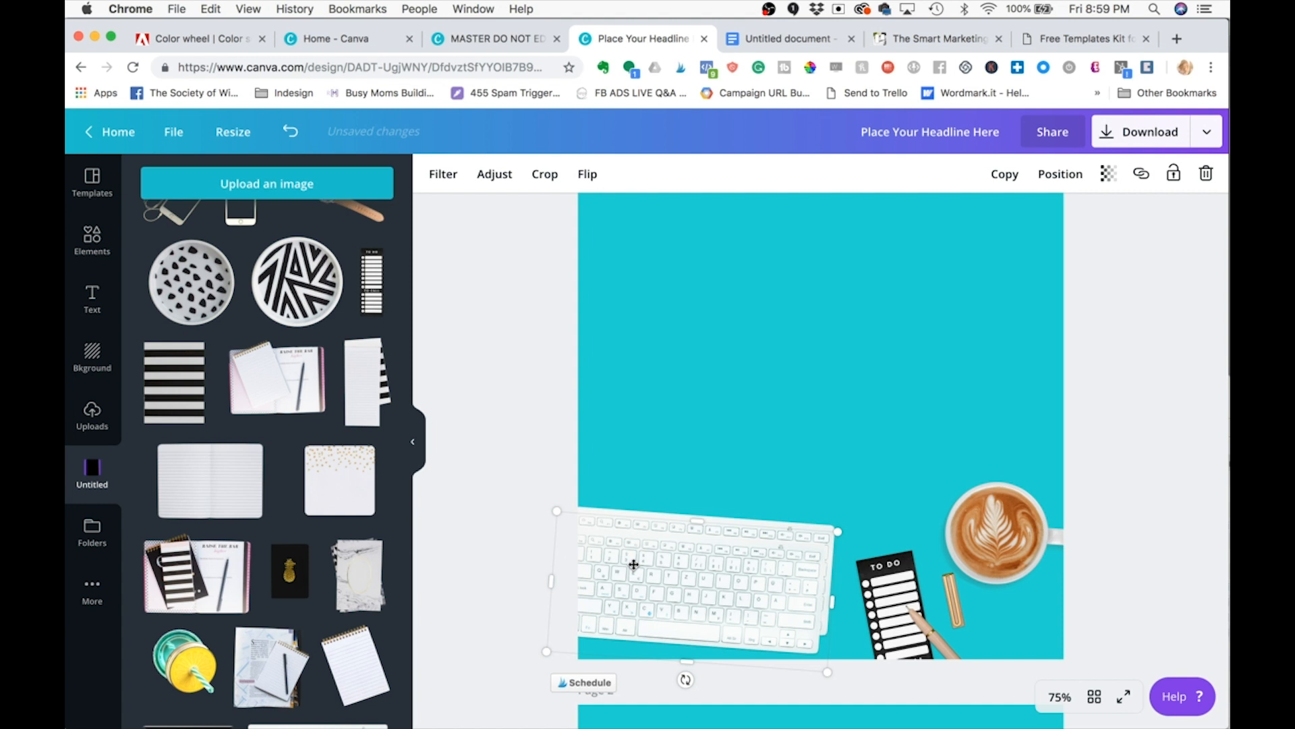
click(495, 174)
drag(286, 215, 201, 215)
drag(283, 278, 202, 282)
drag(283, 341, 301, 343)
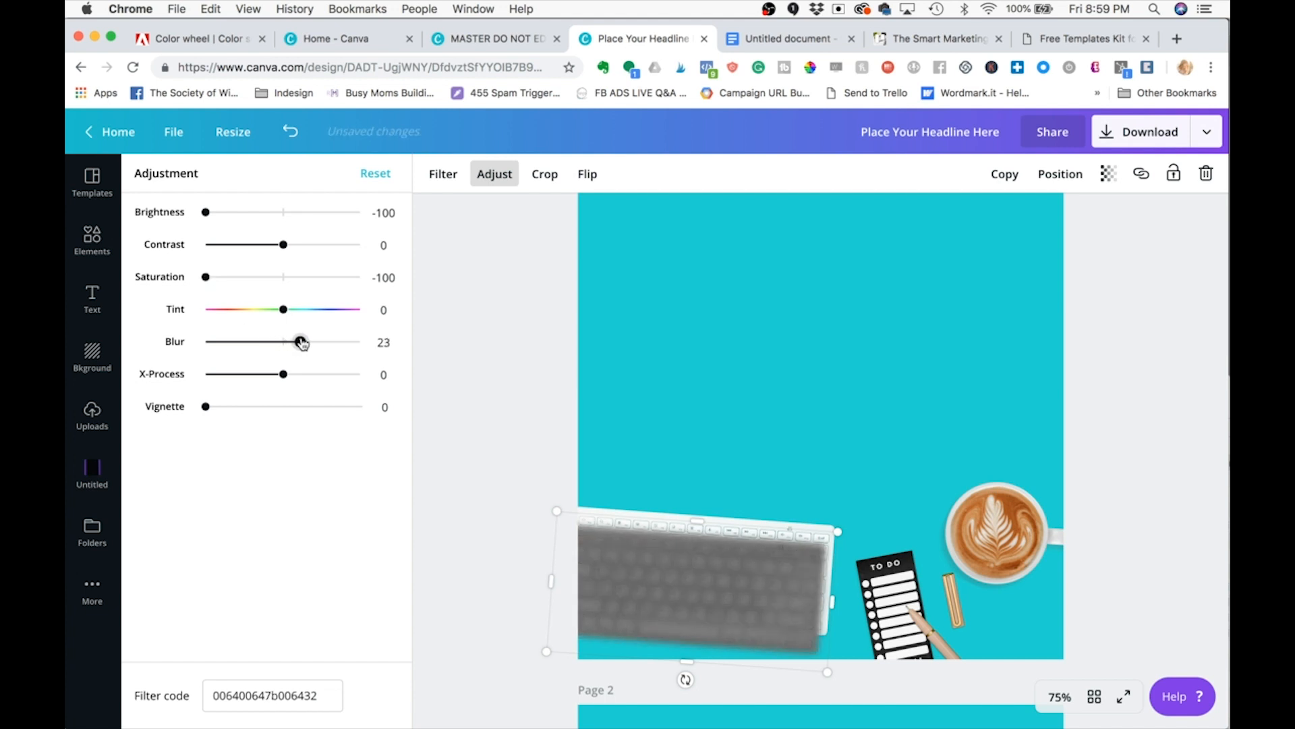
Step: Send the darkened keyboard copy backward behind the original keyboard as its shadow and set its transparency to 38
click(1061, 175)
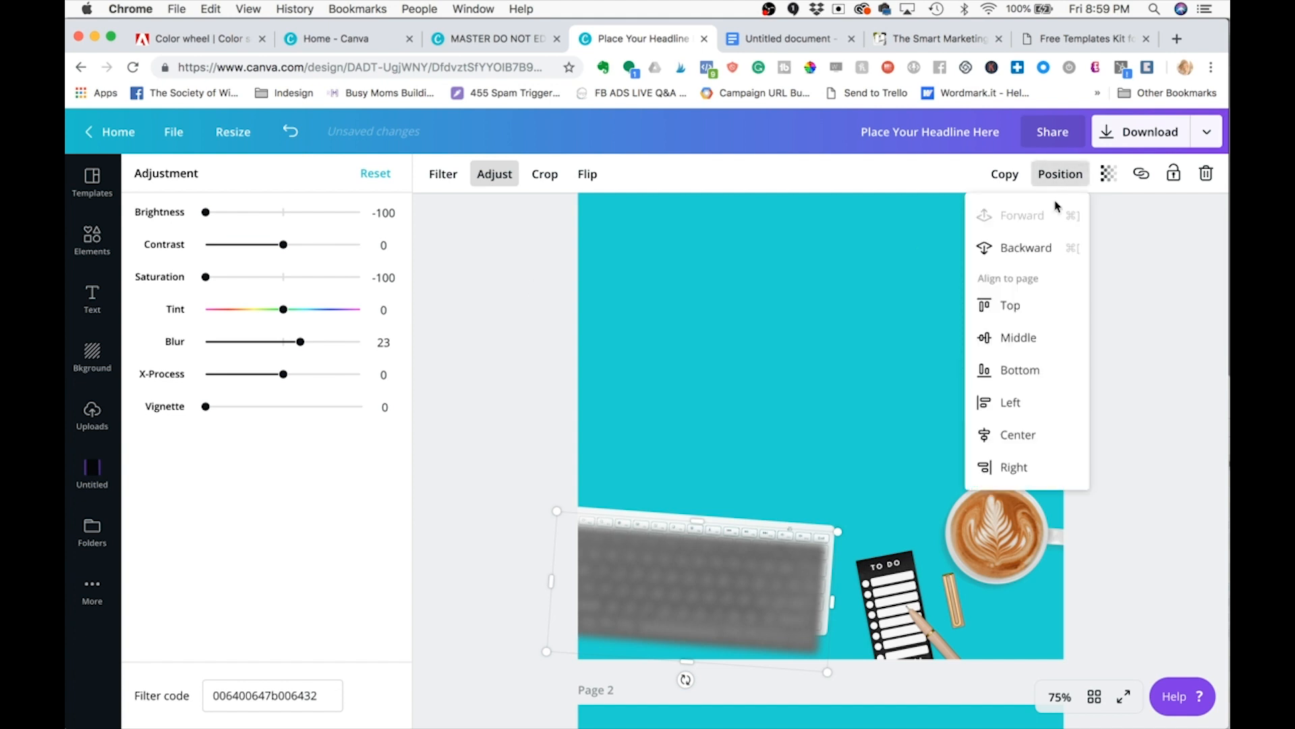
click(1026, 249)
click(1027, 249)
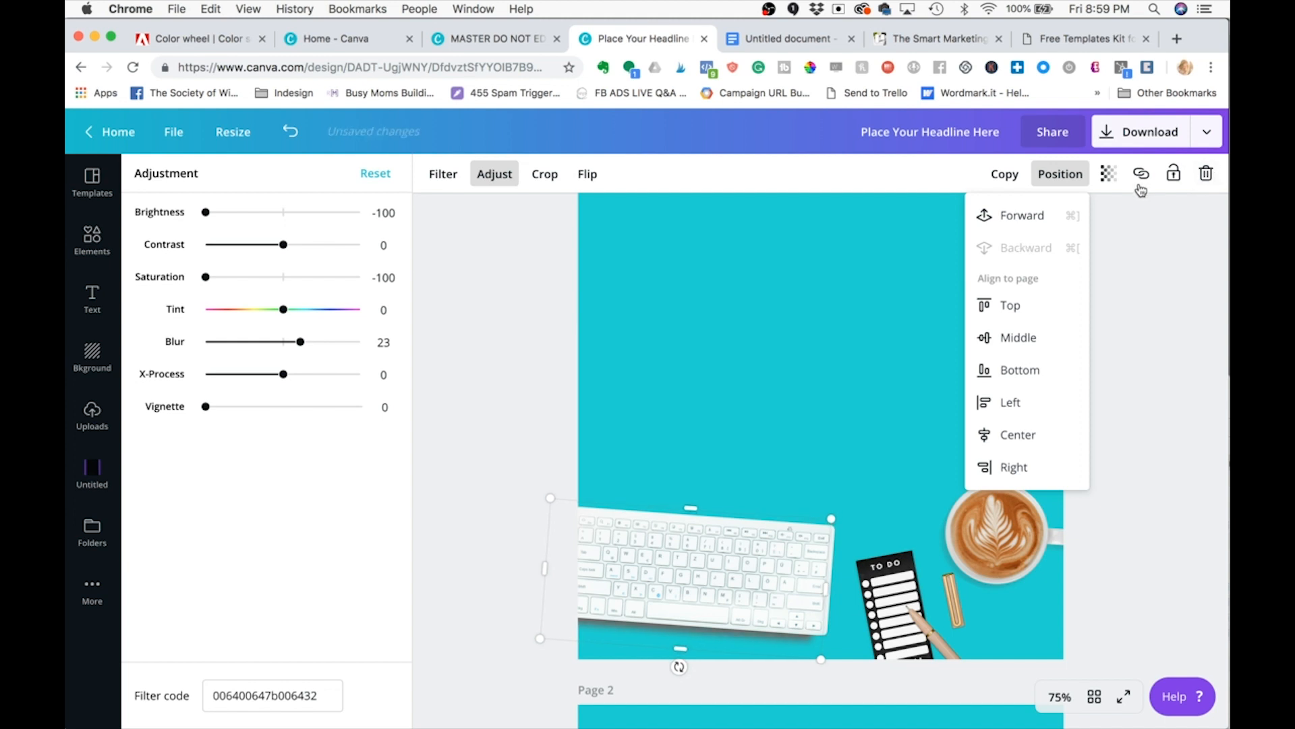
click(1110, 174)
drag(1021, 215, 1000, 216)
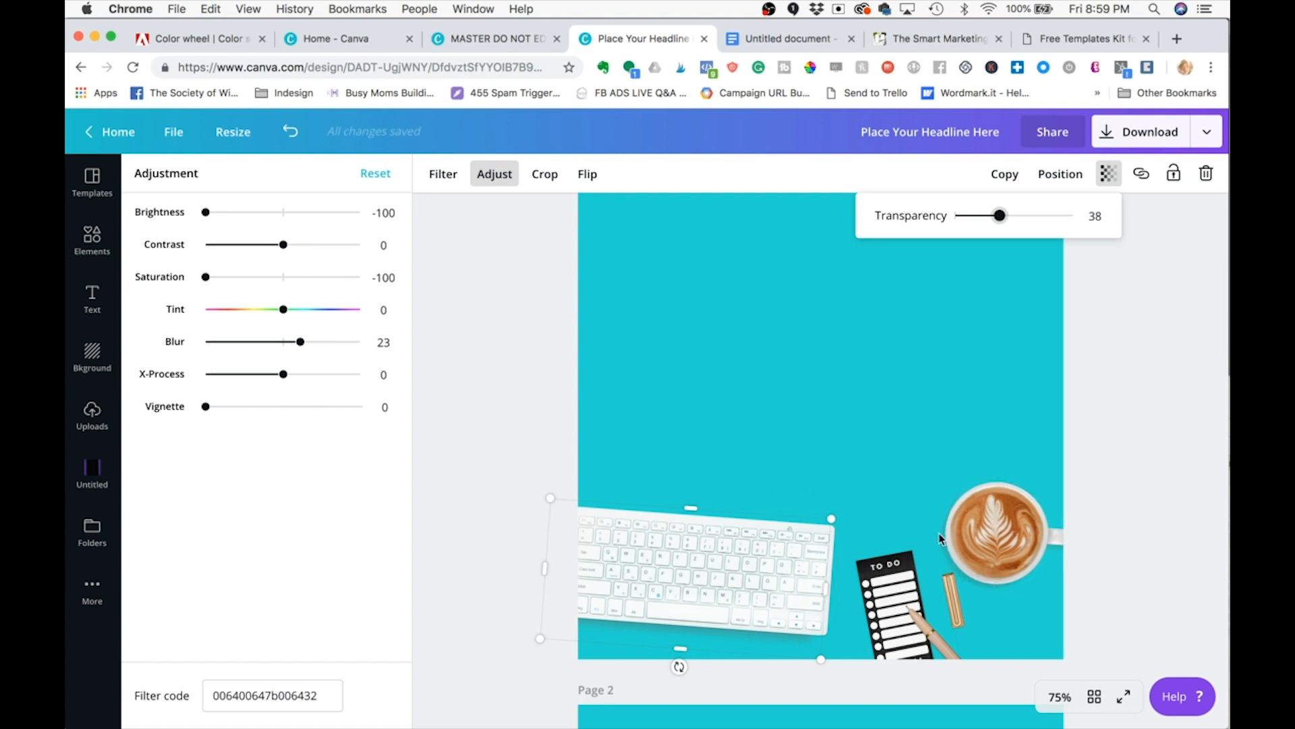
Step: Select the coffee cup's shadow copy and check its transparency value for comparison with the keyboard shadow
click(998, 510)
key(Tab)
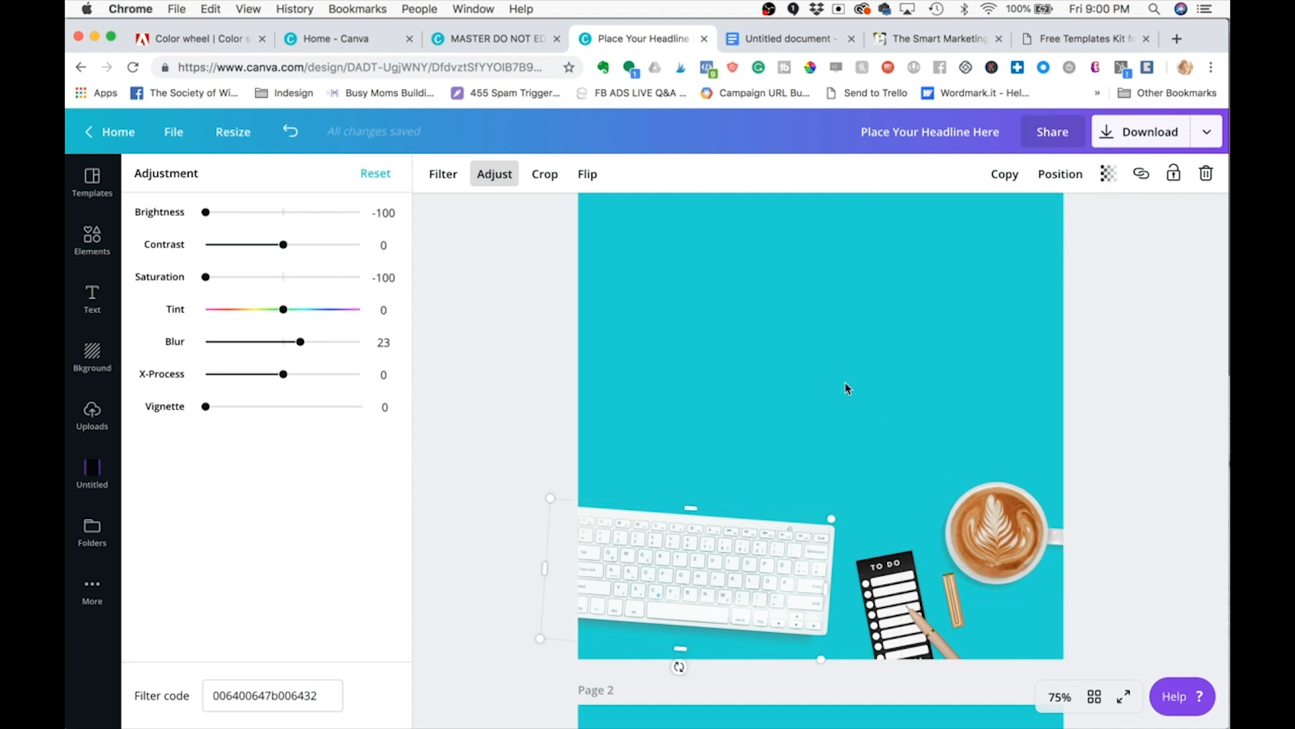
key(Tab)
key(Tab)
key(Tab)
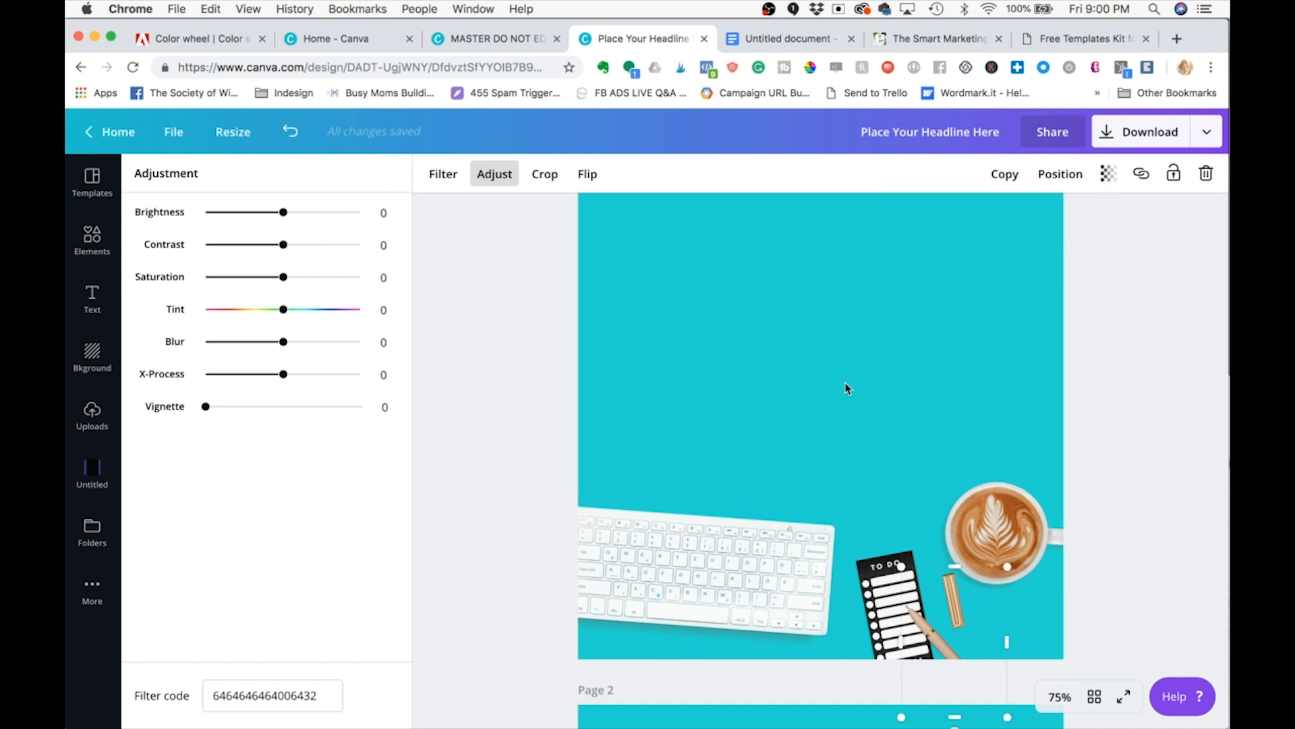
key(Tab)
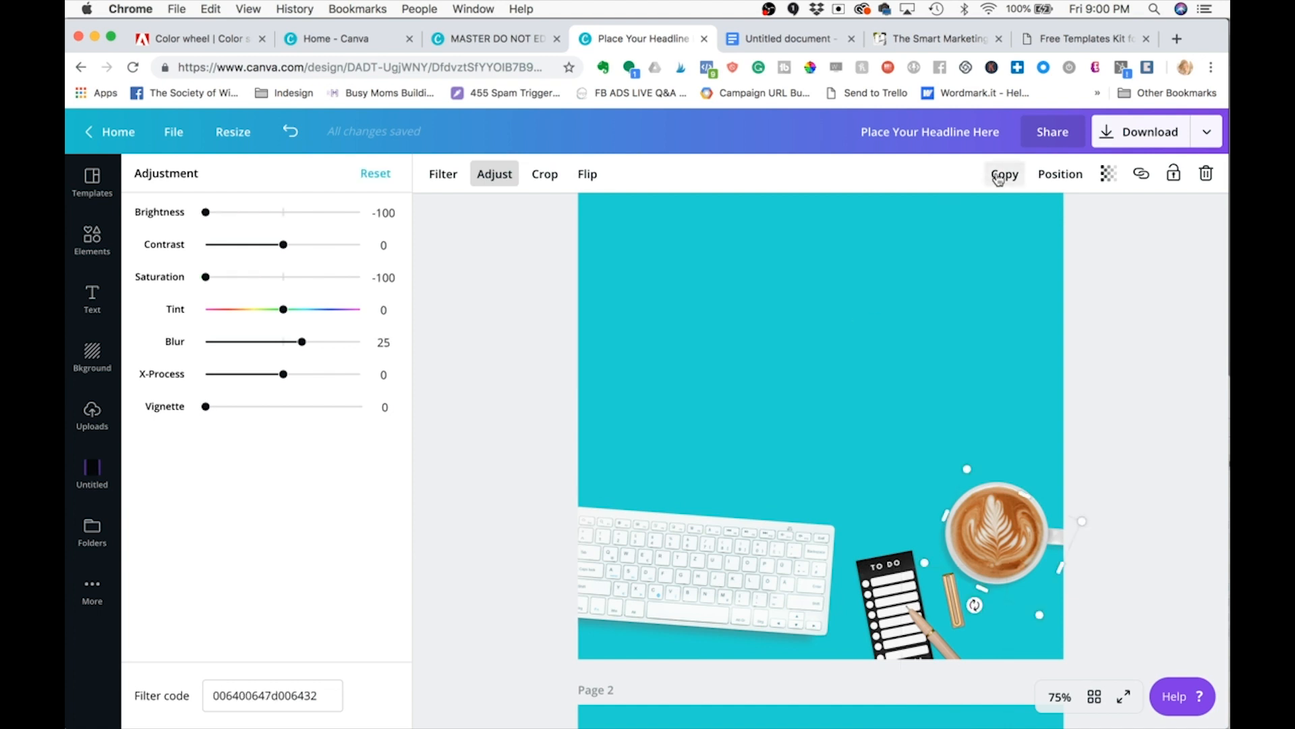
click(1111, 176)
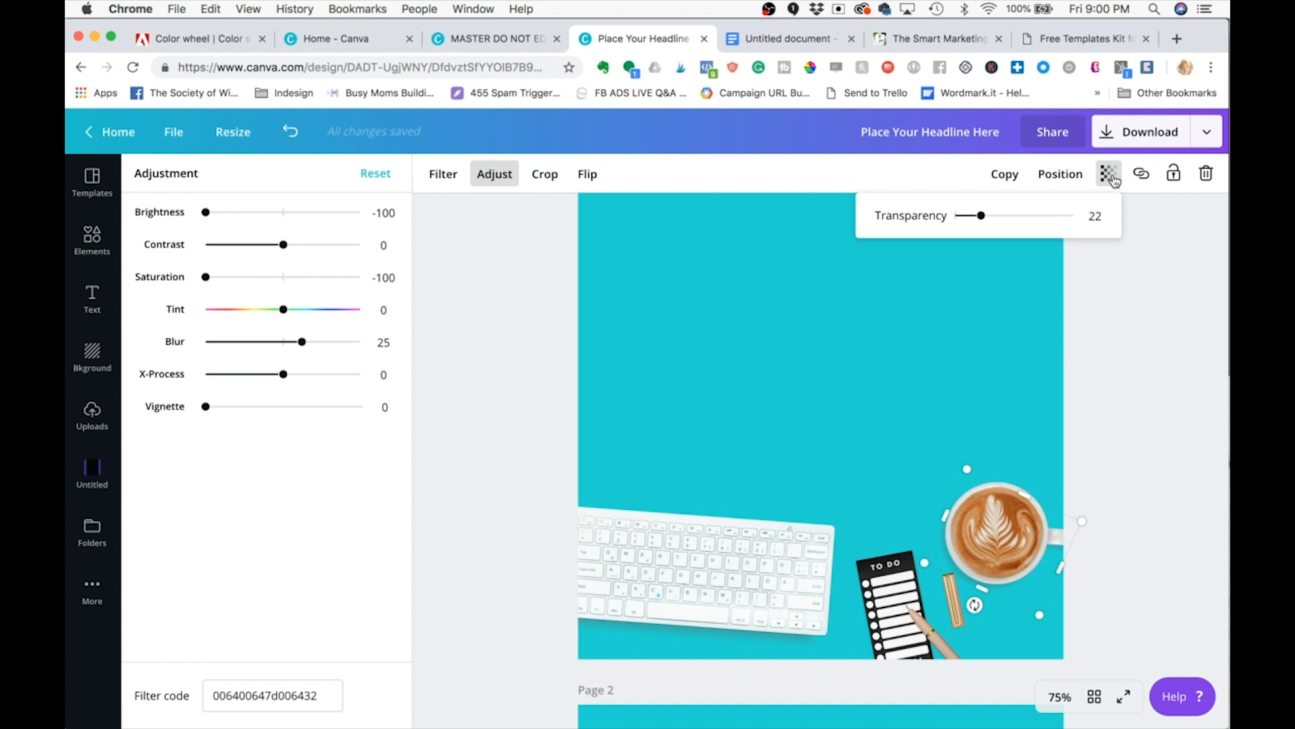
click(1198, 440)
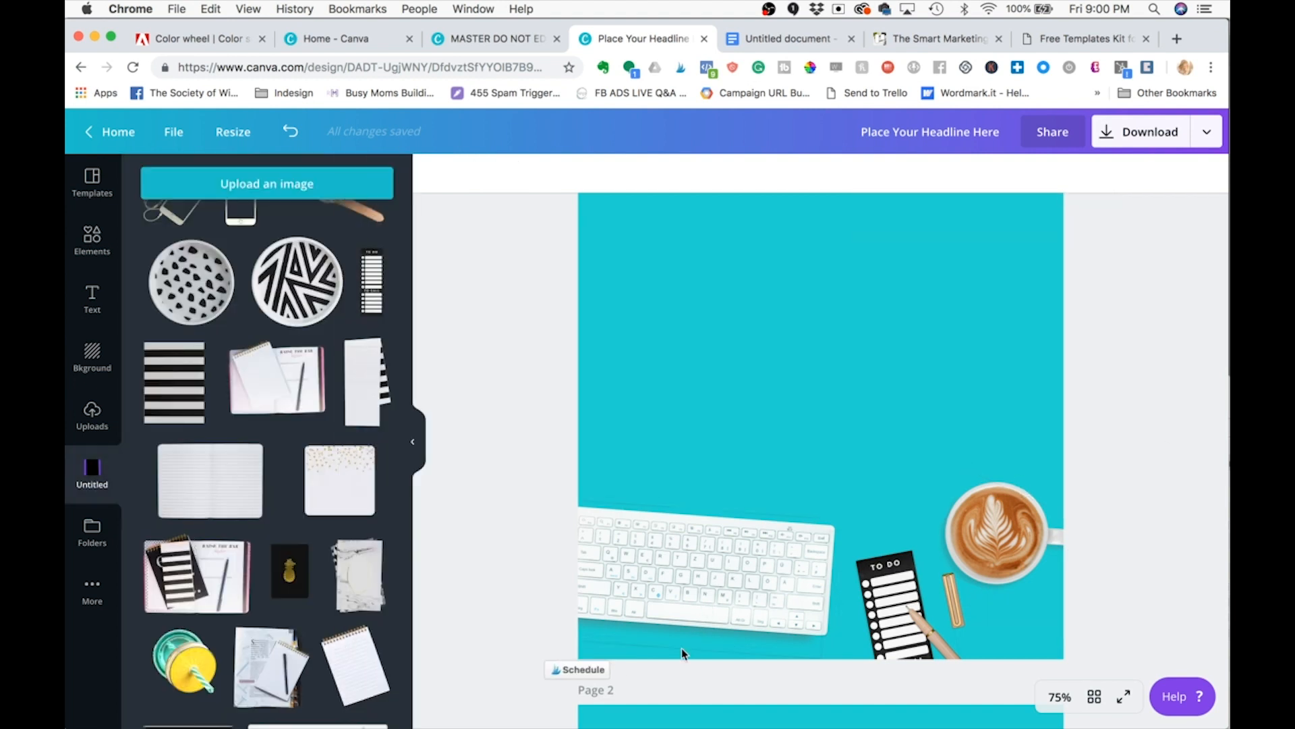
Step: Set the keyboard shadow's transparency to 23
click(680, 646)
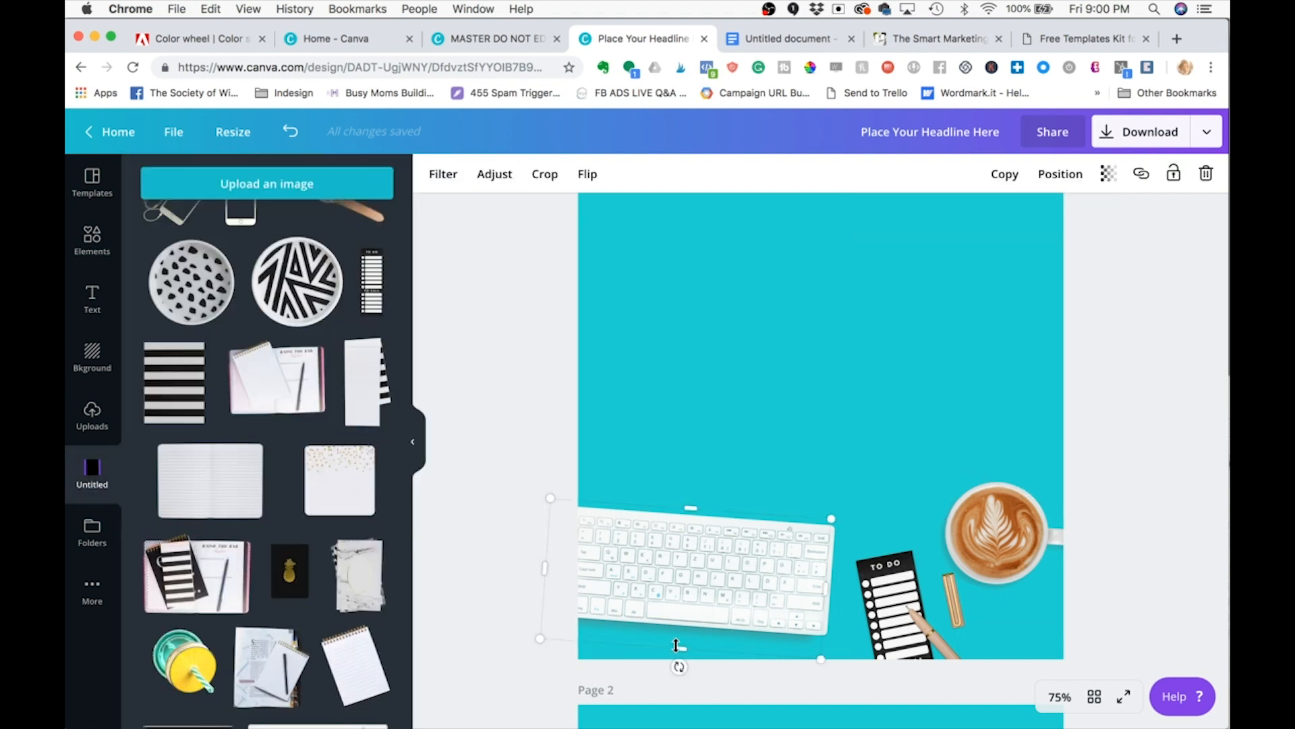
click(1100, 180)
drag(1000, 215, 982, 216)
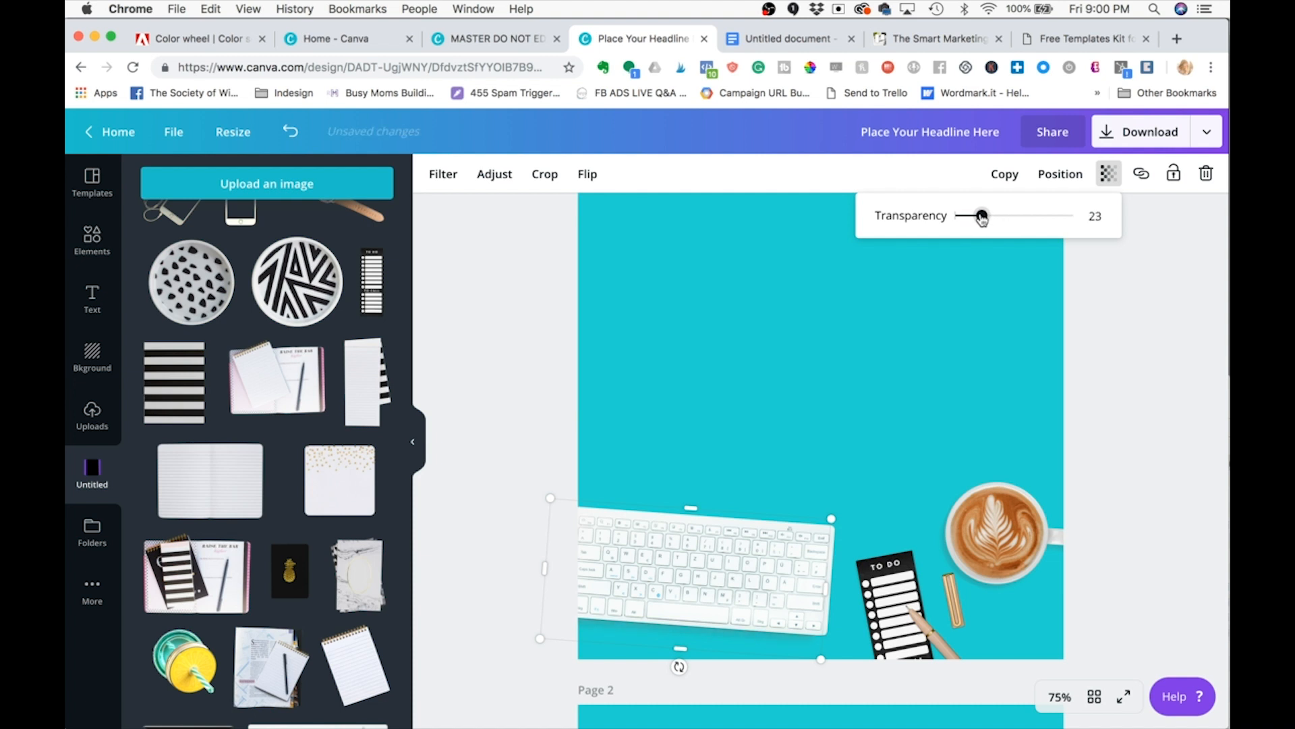
click(1136, 350)
Step: Shift the to-do list slightly left, duplicate it, and set the copy's brightness to -97 and its saturation to the minimum
drag(877, 581, 867, 579)
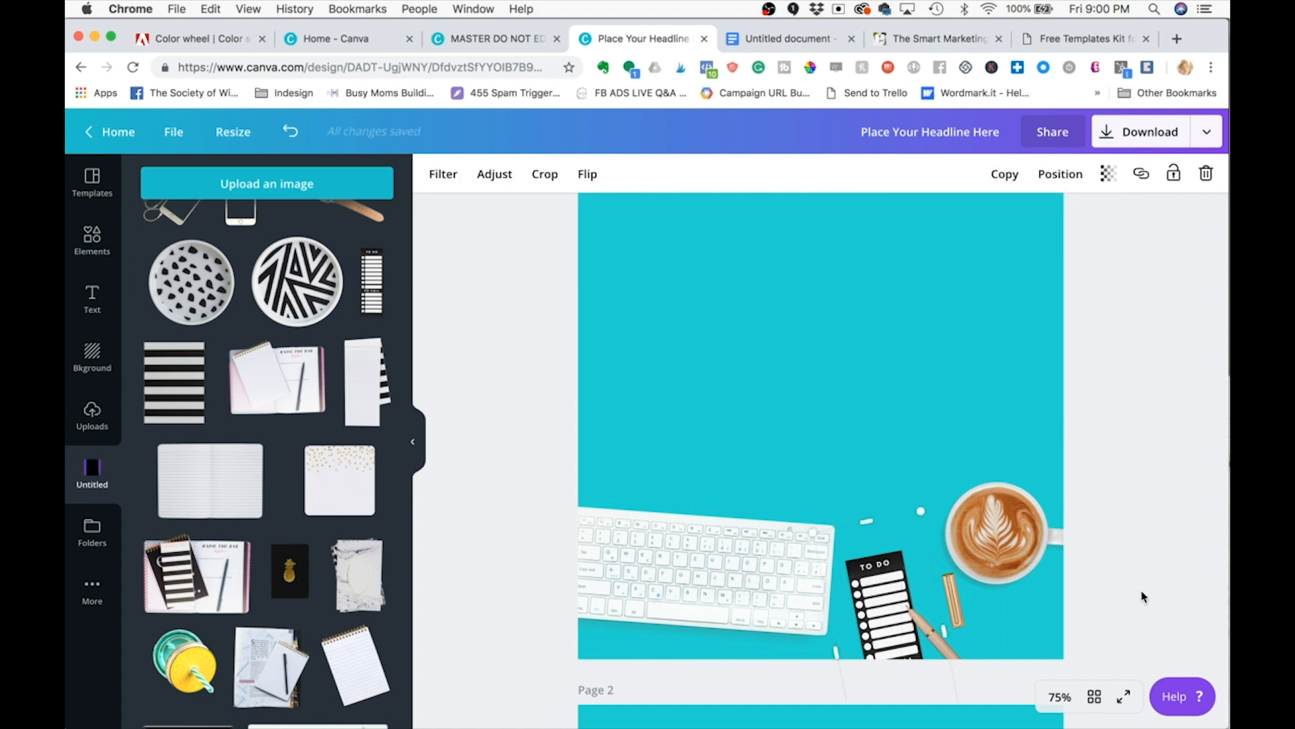
scroll(1142, 599, down, 2)
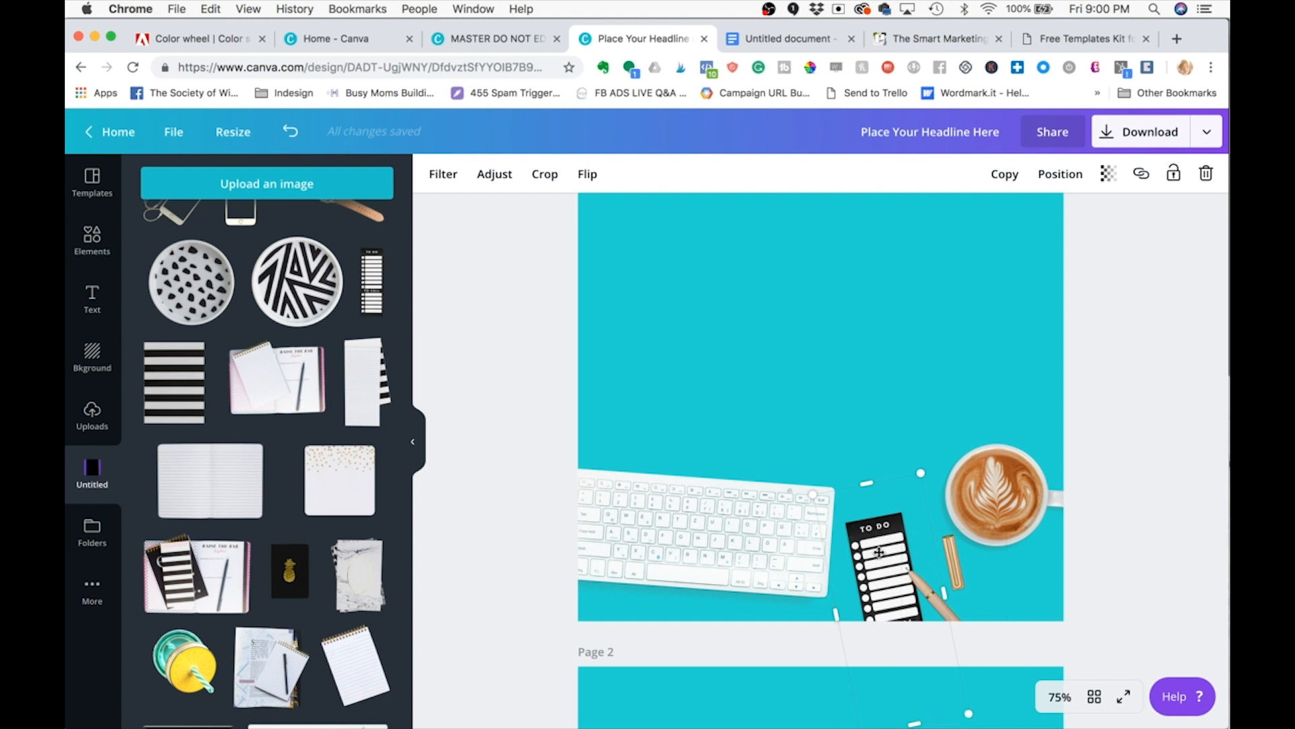
click(1003, 174)
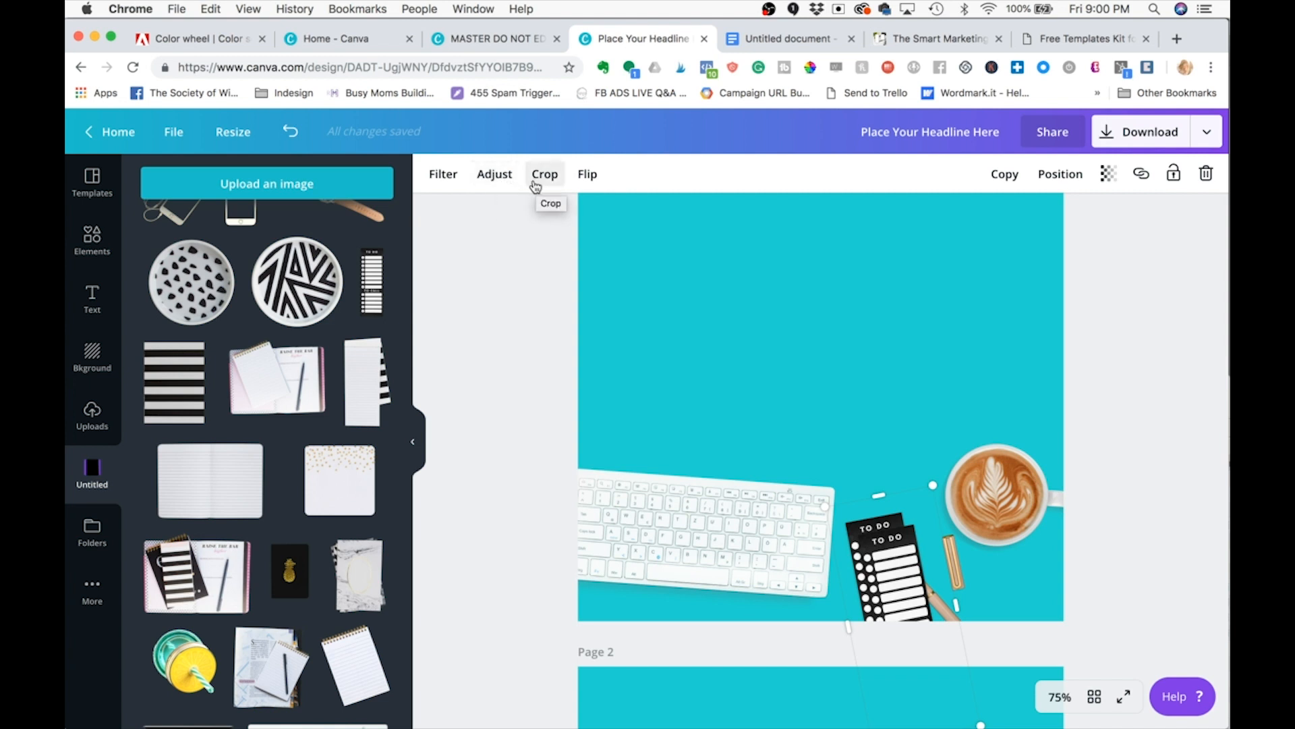
click(494, 175)
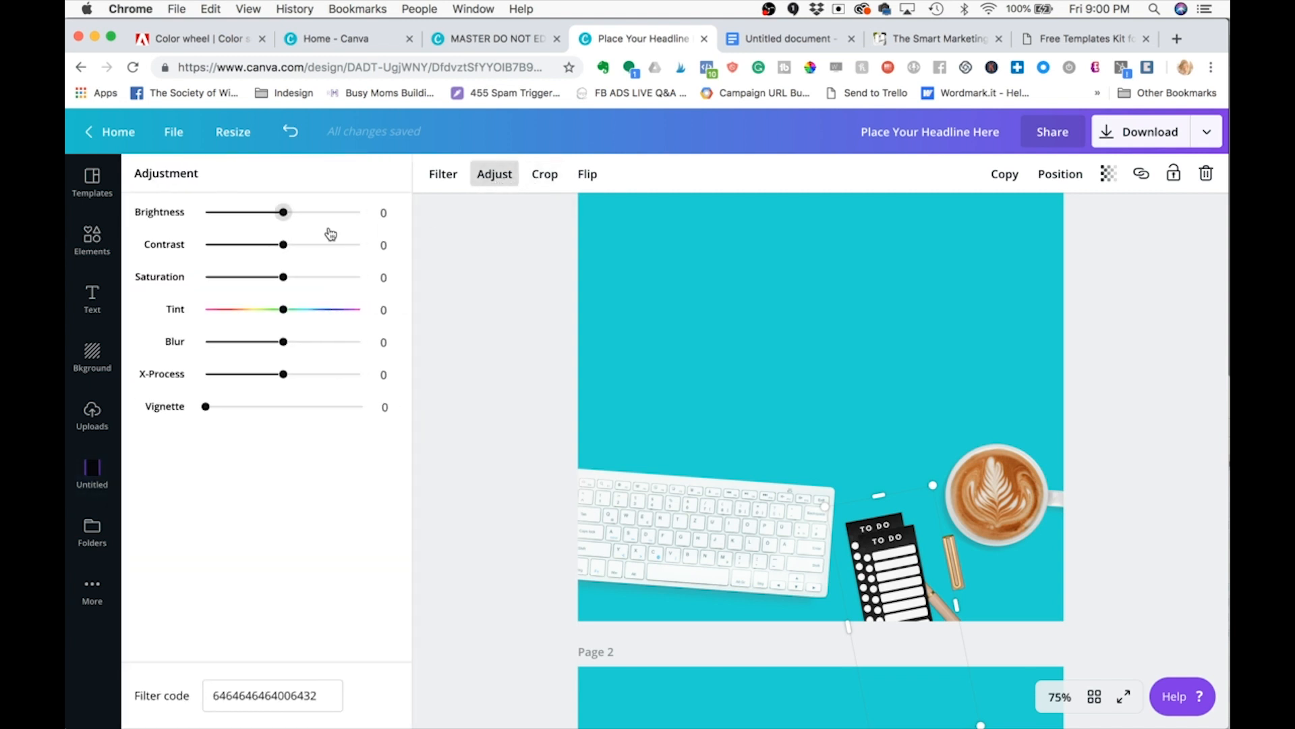
drag(283, 212, 209, 212)
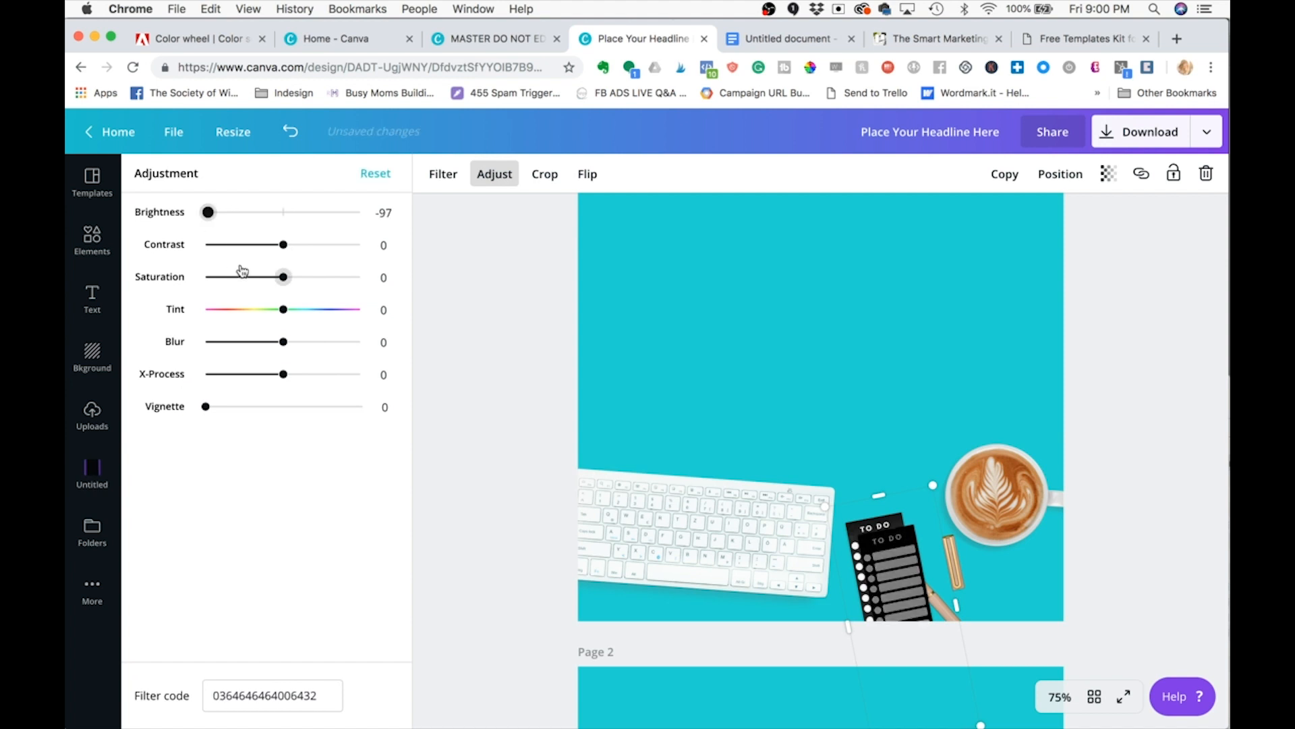
drag(251, 278, 183, 284)
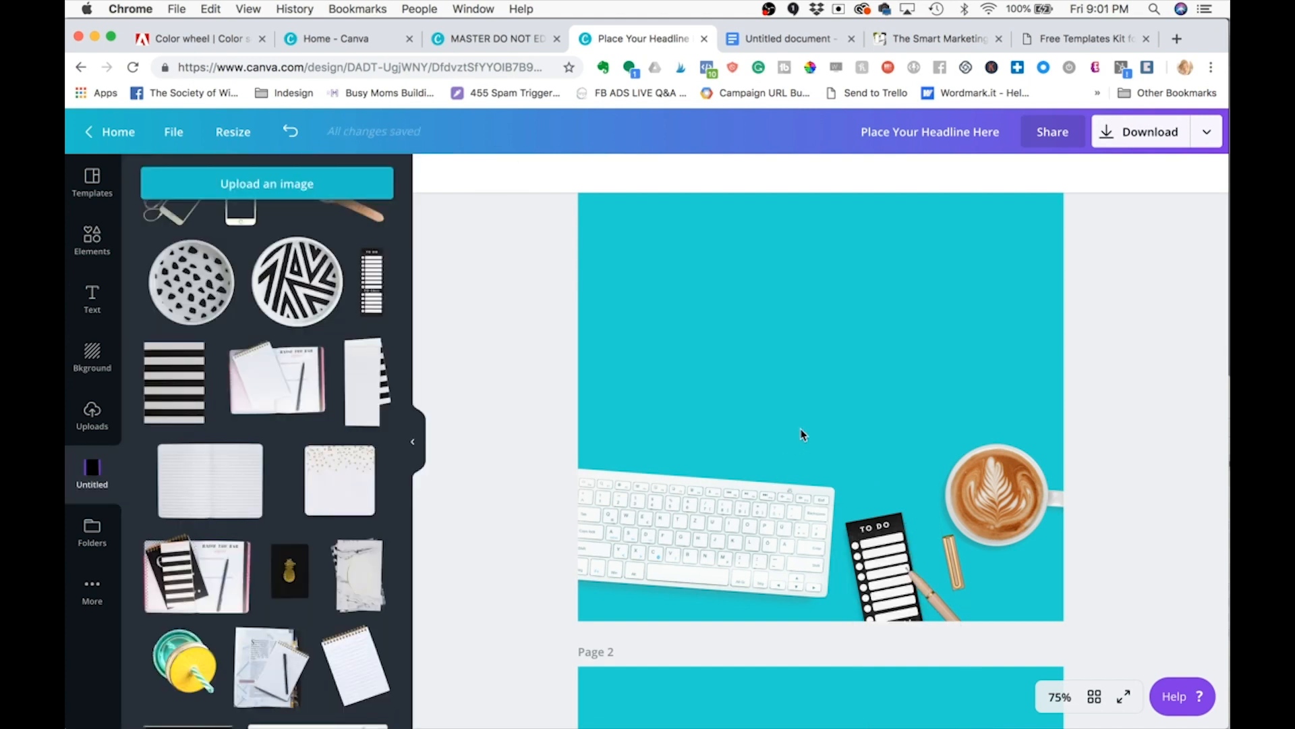
Step: Review the finished headline example on page 2 and add a new paragraph text box to page 1 above the desk objects
scroll(803, 434, down, 6)
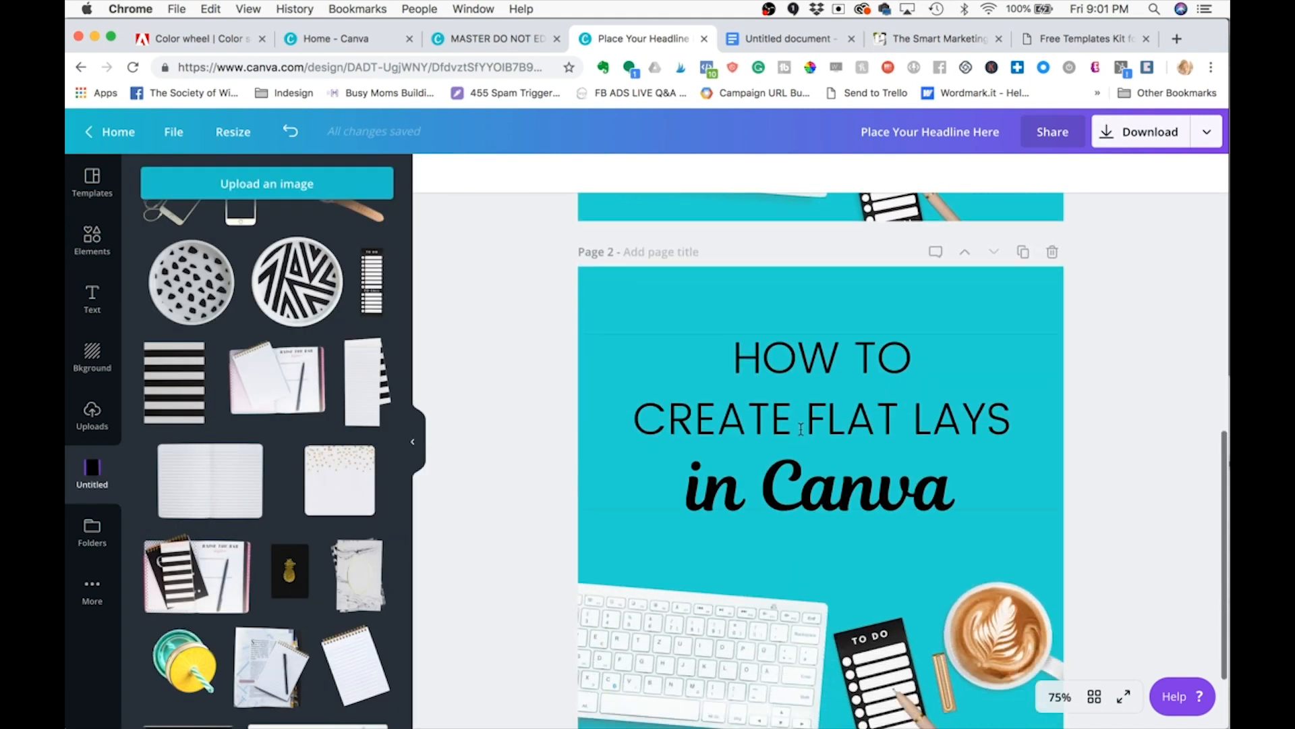
scroll(801, 429, down, 2)
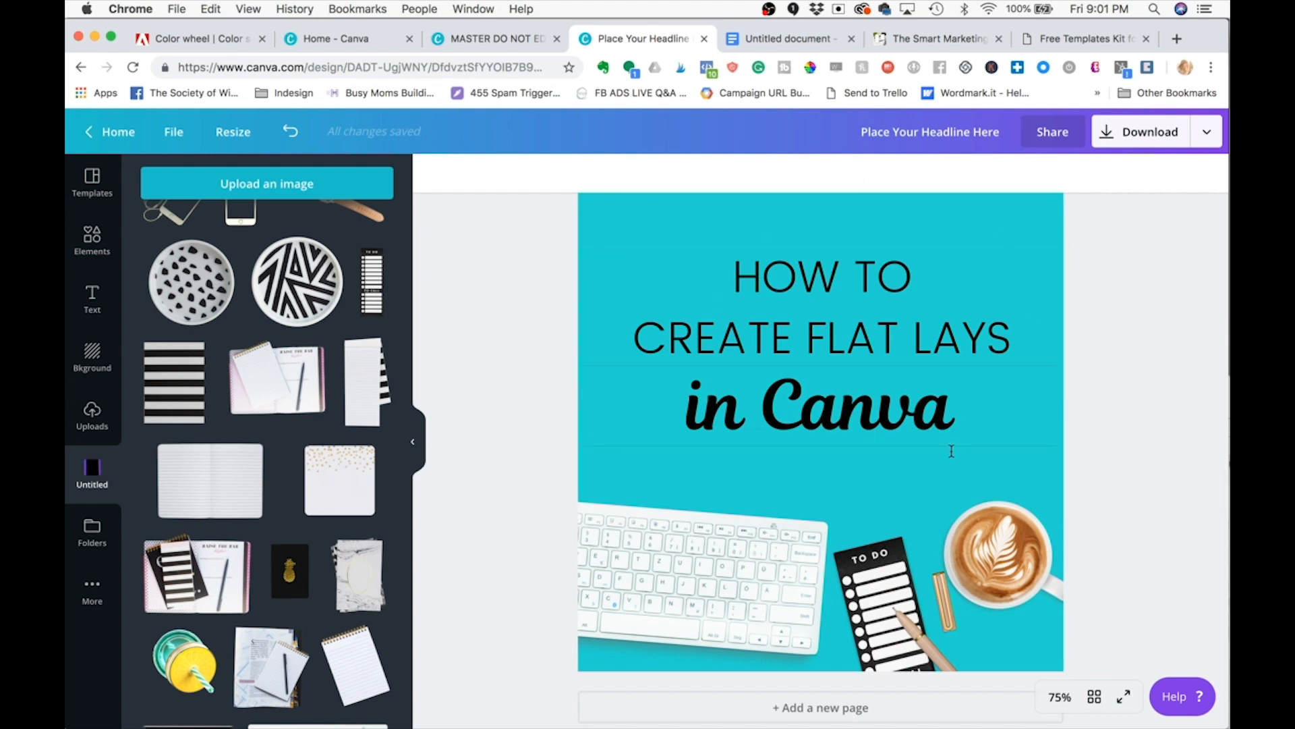
scroll(951, 451, up, 8)
click(815, 389)
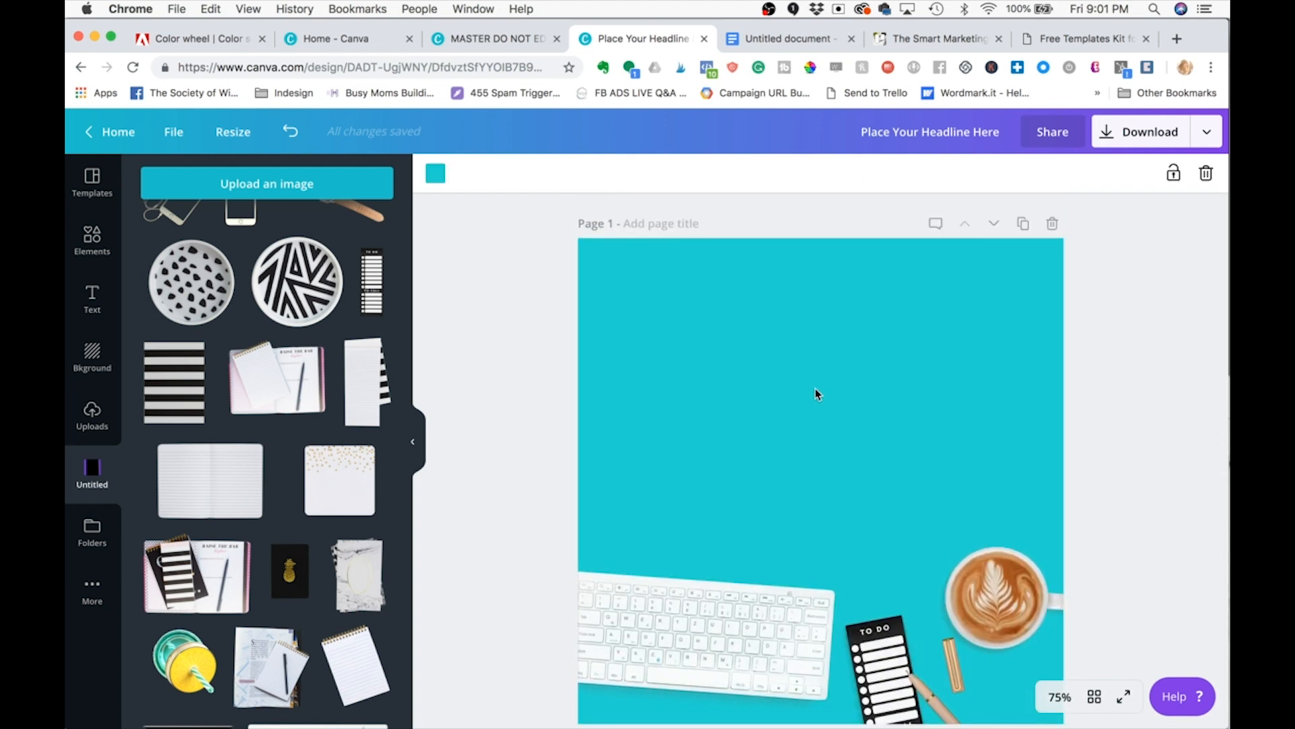
key(t)
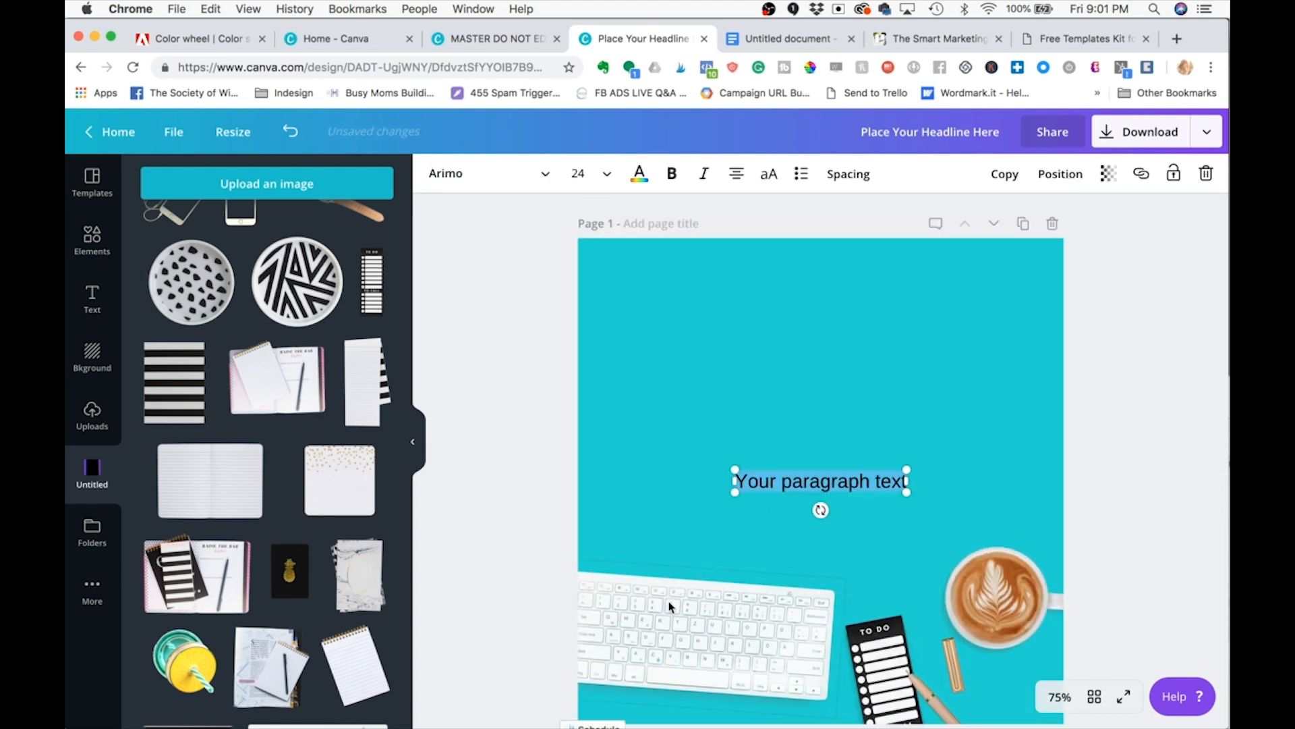
scroll(670, 606, down, 8)
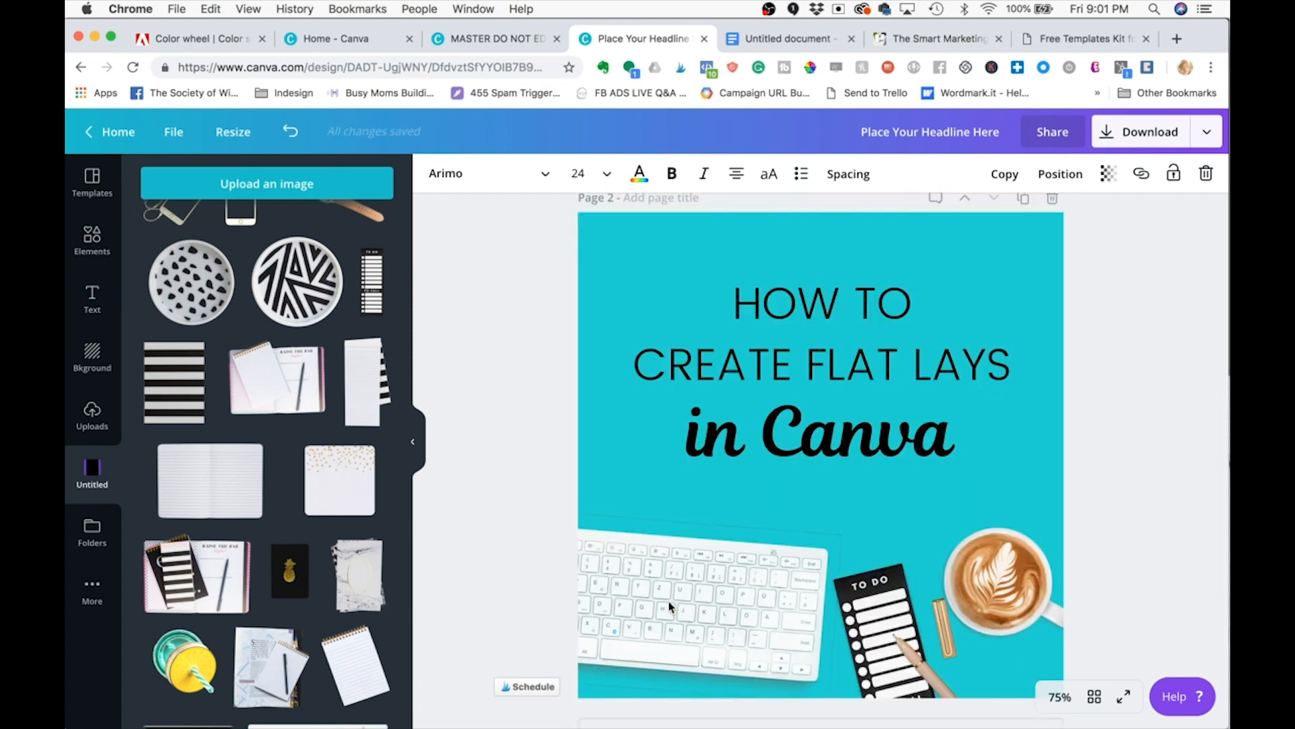